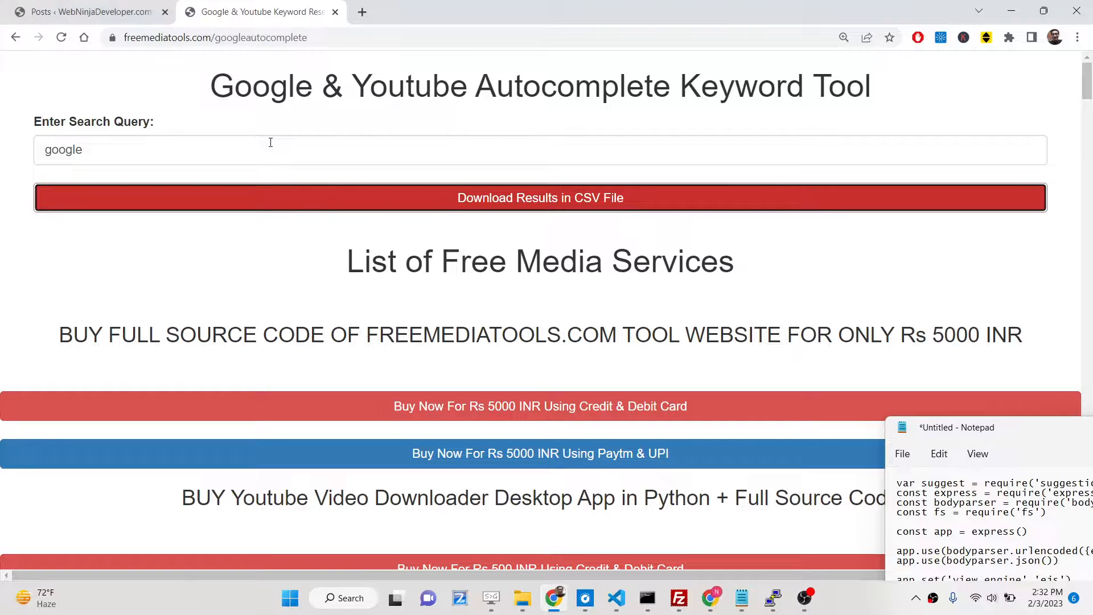
Zoom in twice, highlight the page heading, then reload to clear the query field.
key(ctrl+plus)
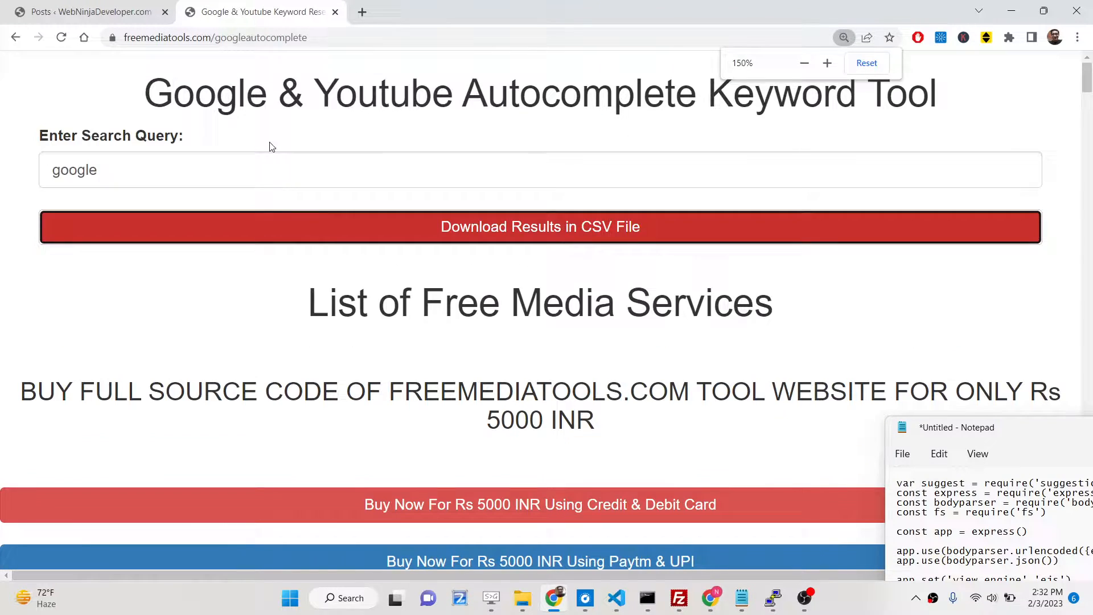
key(ctrl+plus)
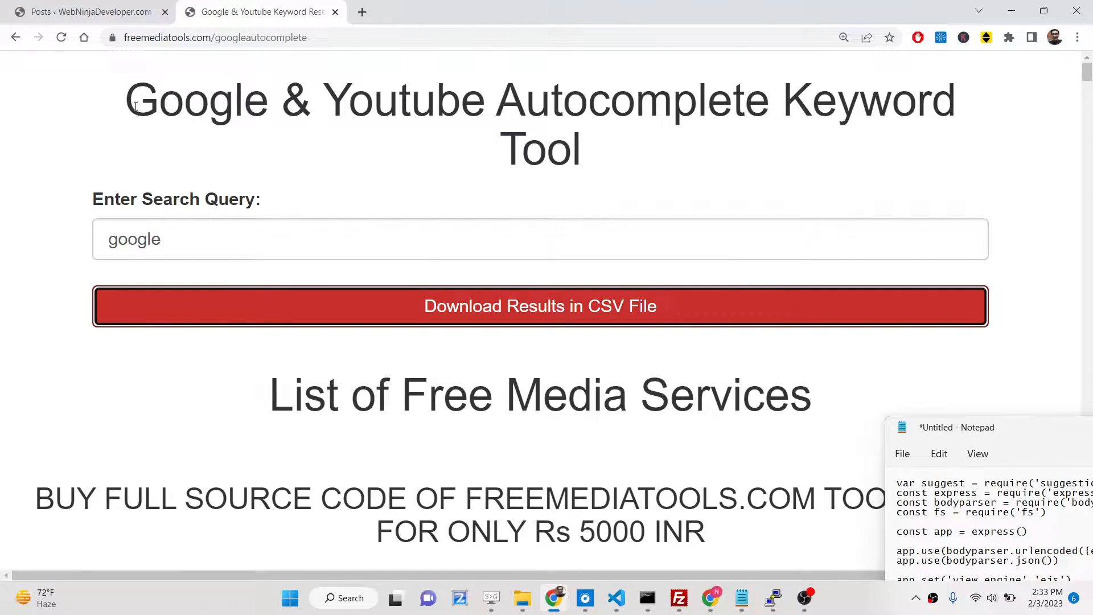
mouse_move(134, 107)
mouse_down()
mouse_move(744, 110)
mouse_move(624, 161)
mouse_up()
click(464, 128)
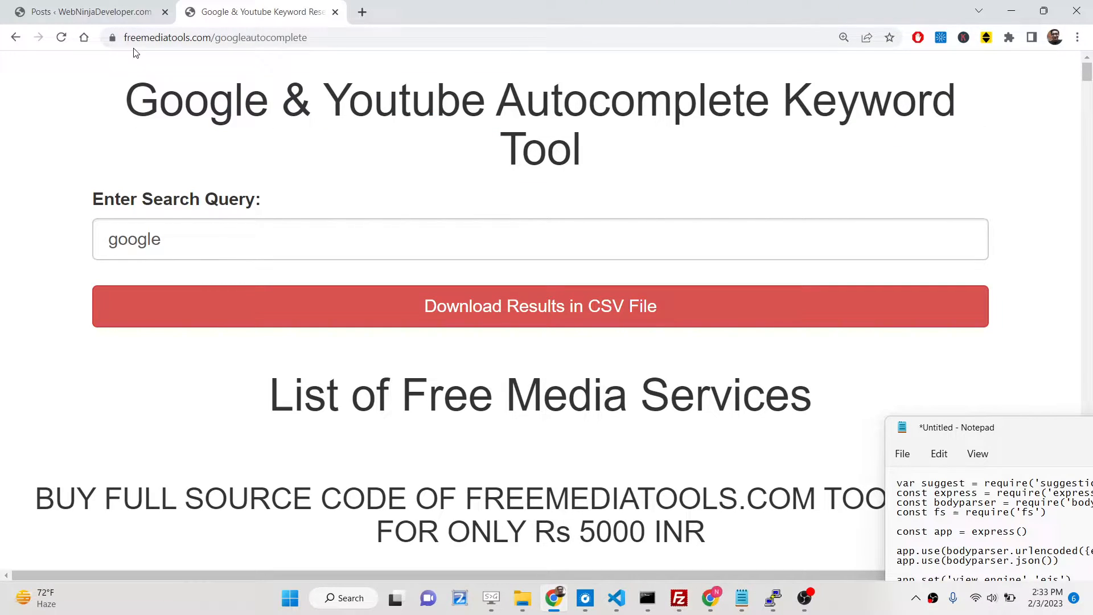
mouse_move(115, 107)
mouse_down()
mouse_move(550, 106)
mouse_move(223, 217)
mouse_up()
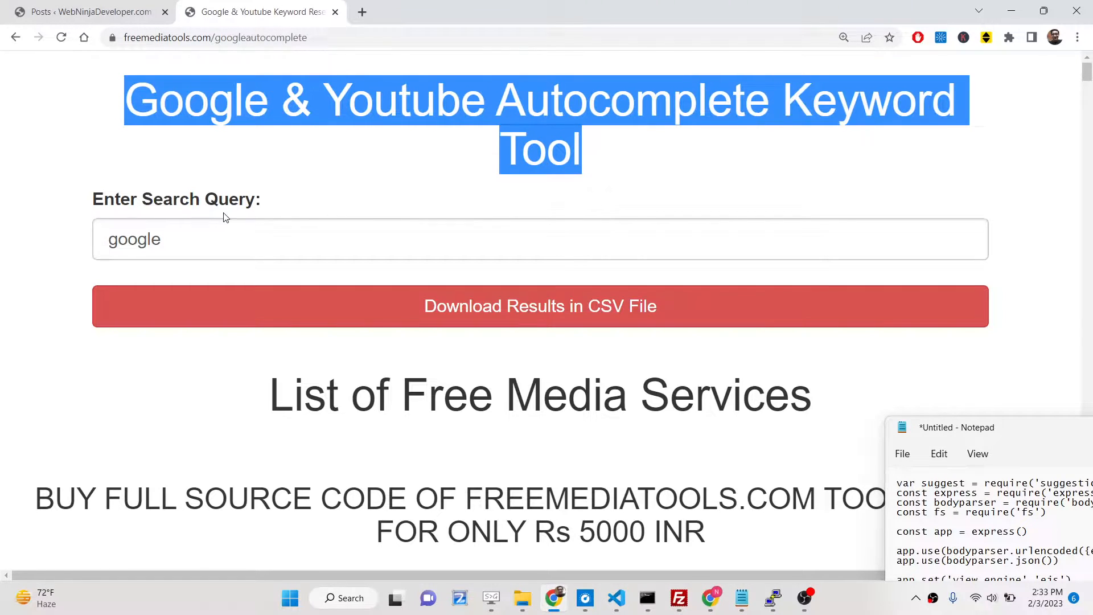
click(60, 37)
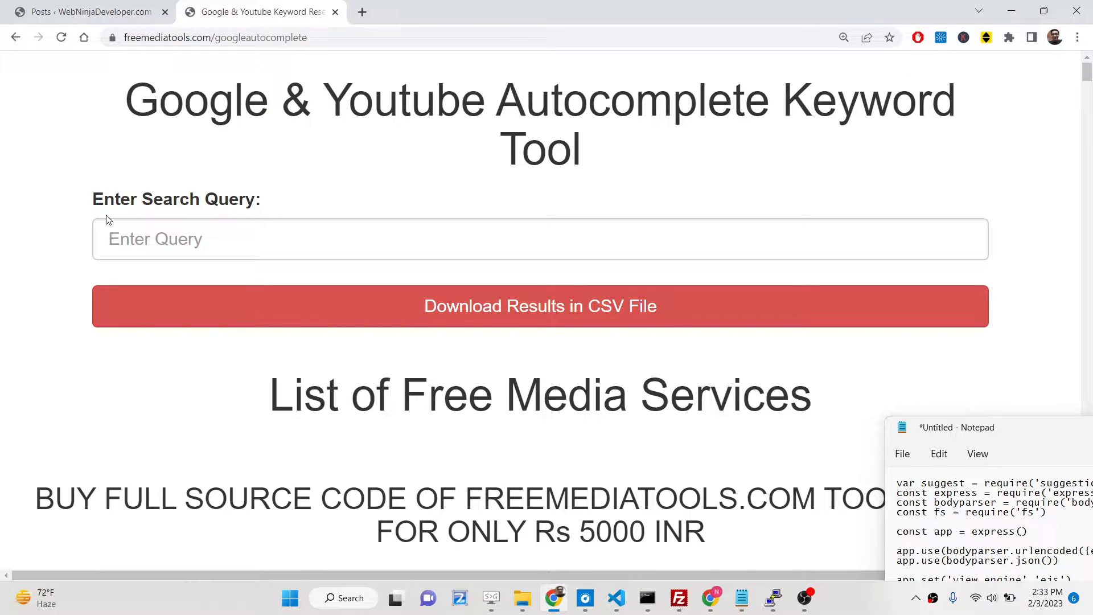
Enter 'angular 14 project to' and download its suggestions as a CSV file.
click(125, 241)
text(a)
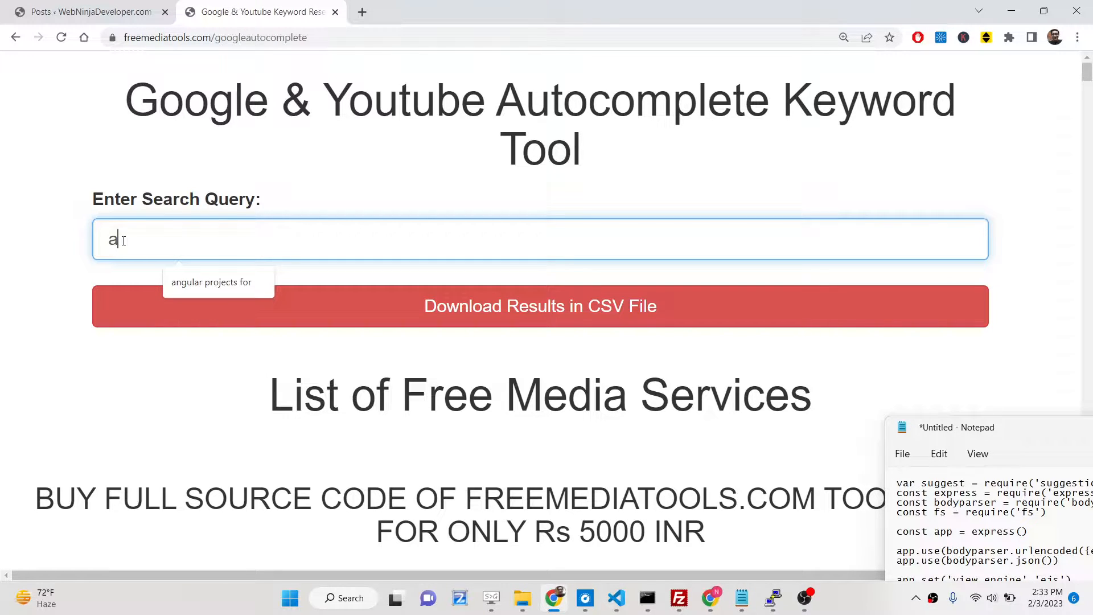
text(ngular 14 )
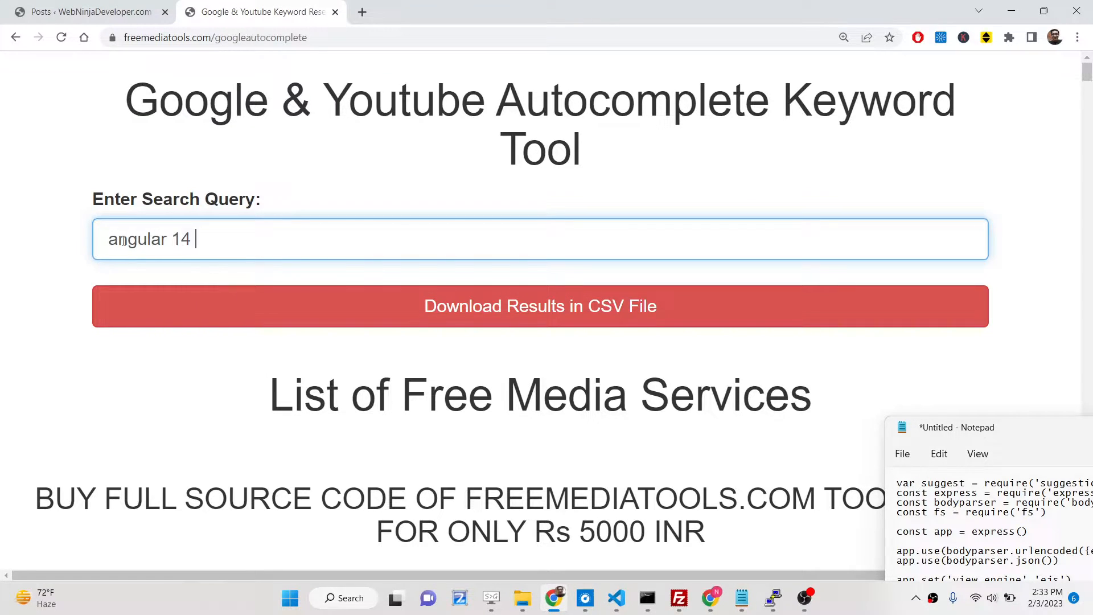
text(project to)
click(466, 298)
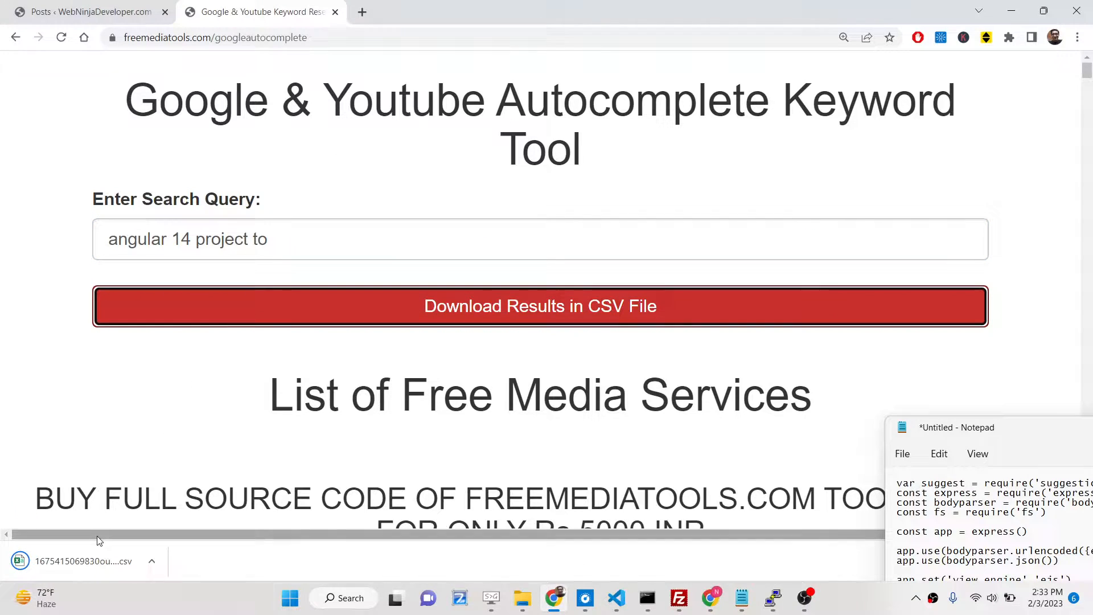
Open the downloaded CSV maximized in Excel and dismiss the Microsoft 365 sign-up and free-trial prompts.
click(99, 567)
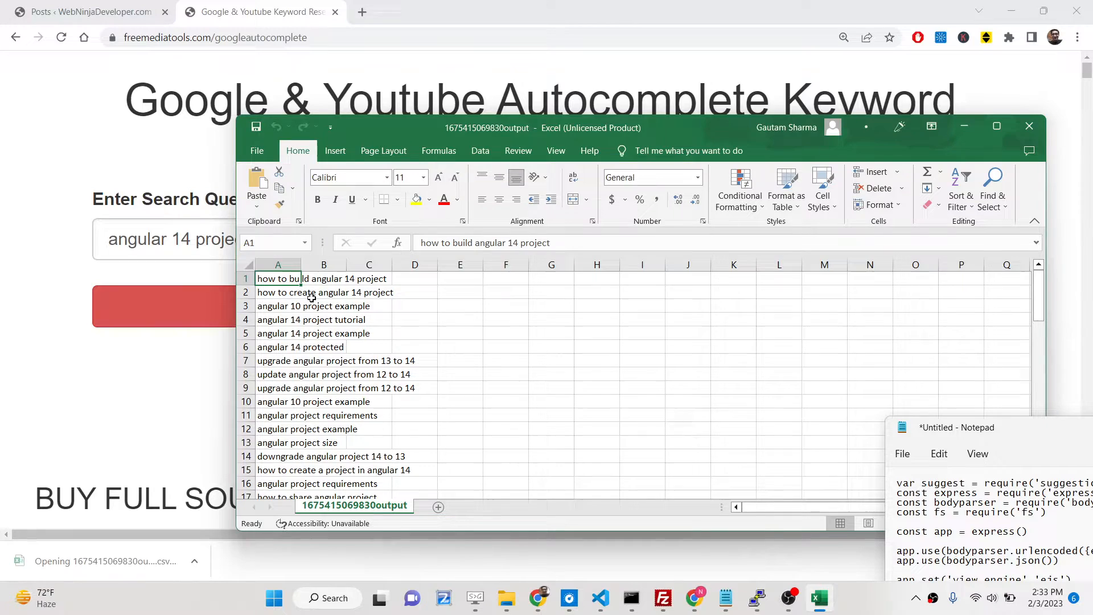
click(996, 125)
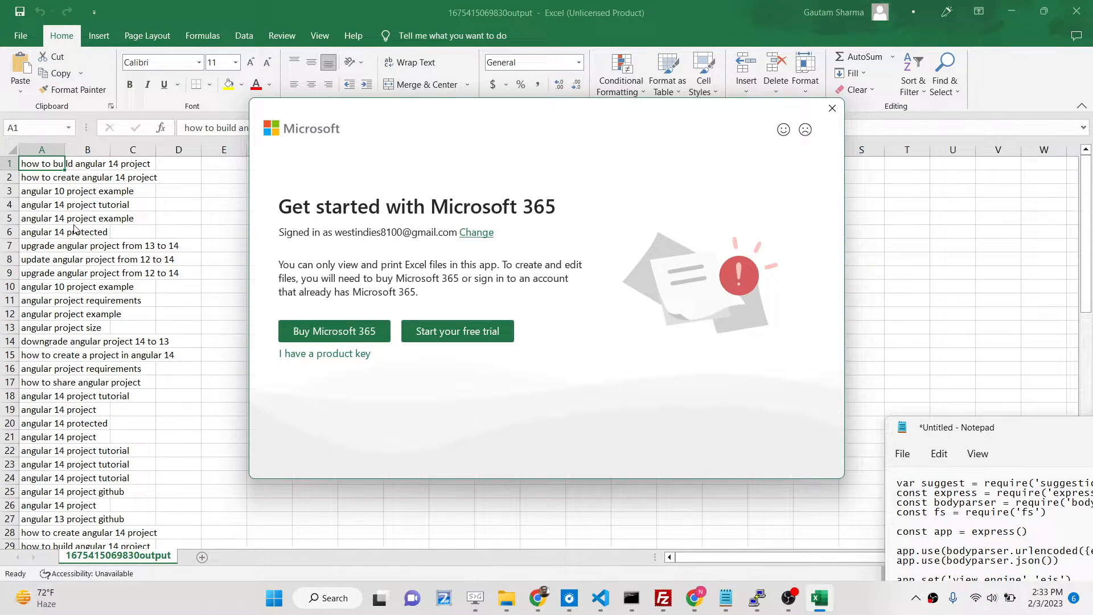
click(832, 108)
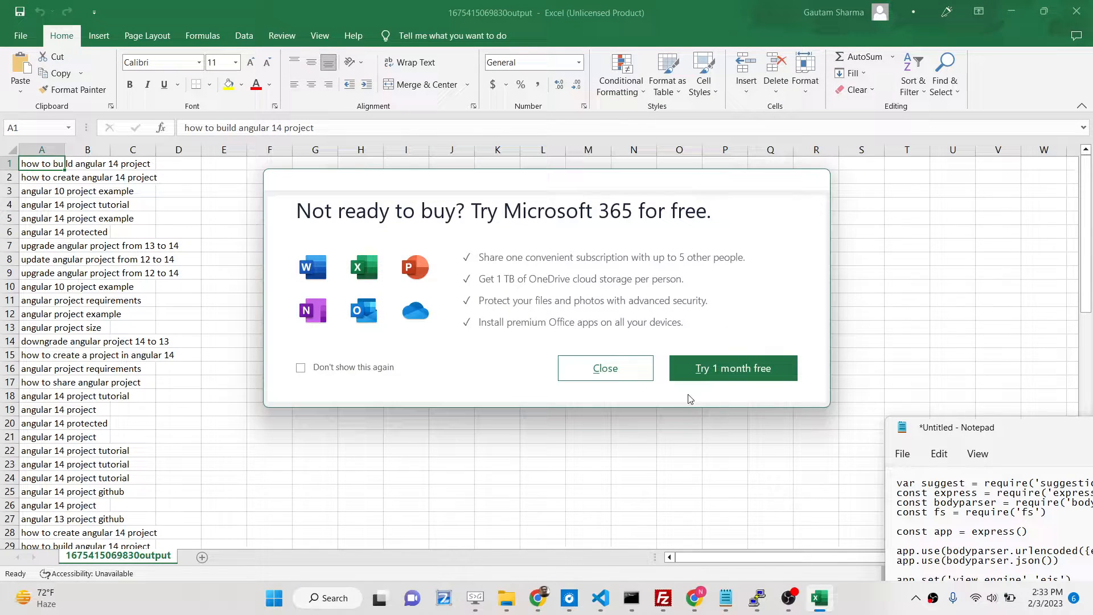
click(627, 380)
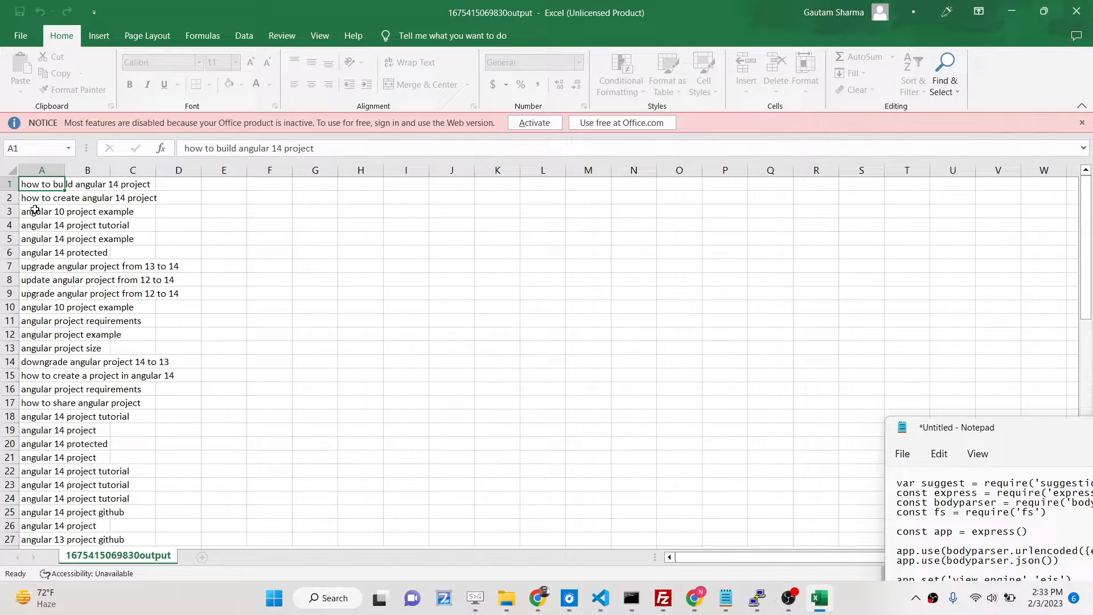
scroll(107, 251, down, 3)
scroll(107, 252, down, 5)
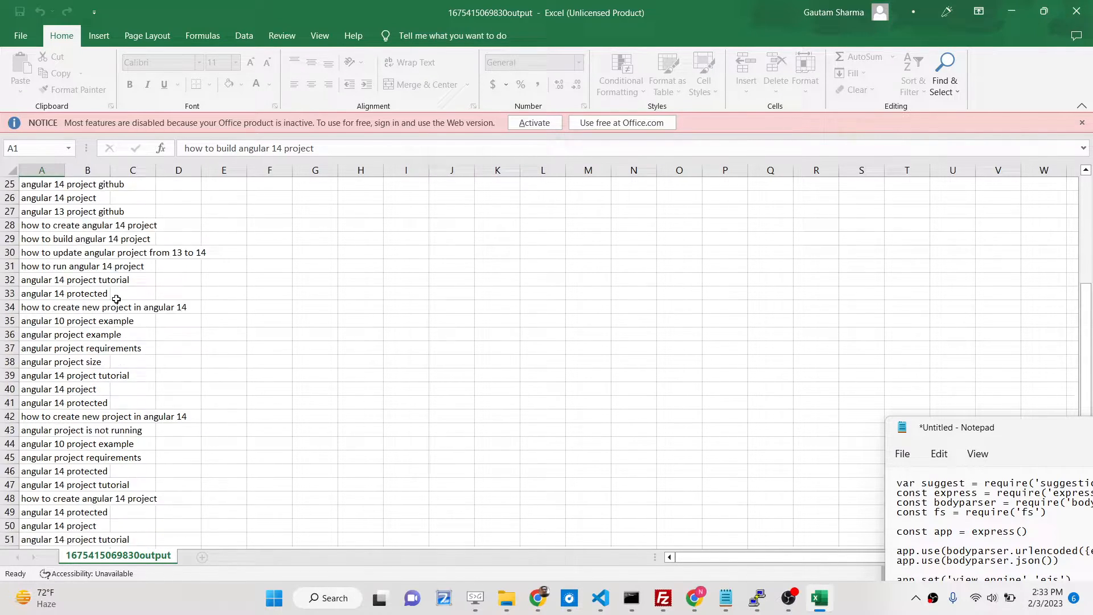
scroll(116, 297, down, 3)
scroll(115, 297, down, 5)
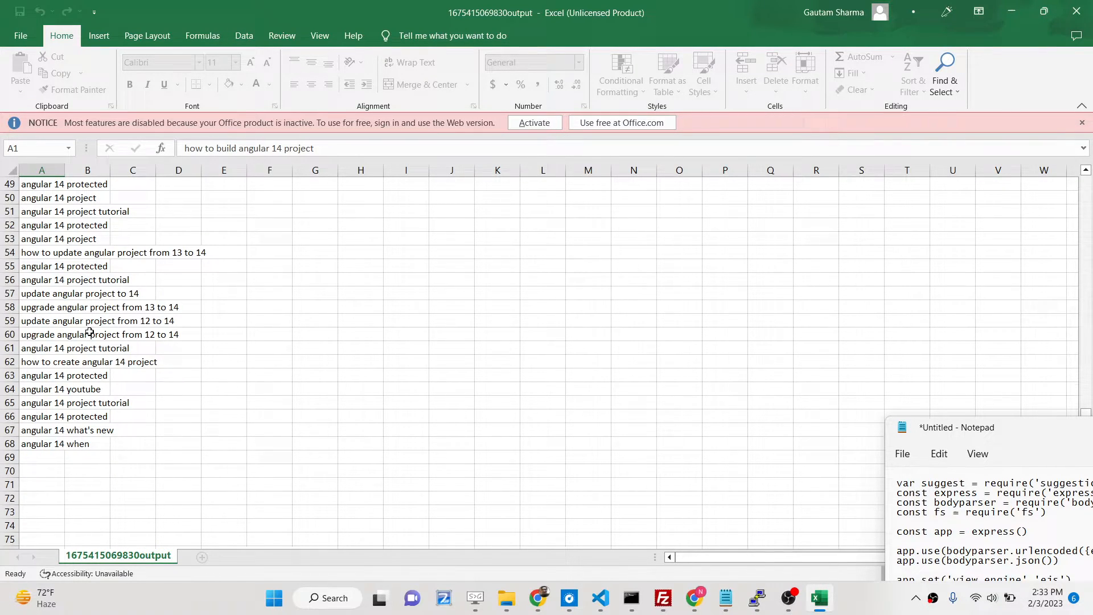
Close Excel, replace the query with 'programming', download its CSV and open it.
click(1076, 12)
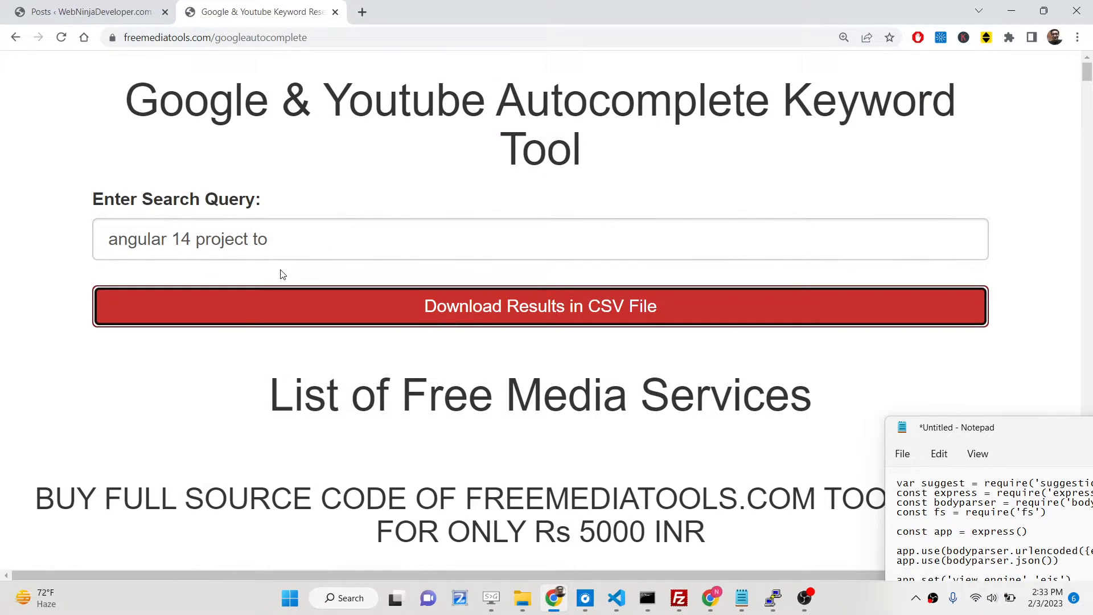
drag(269, 240, 5, 244)
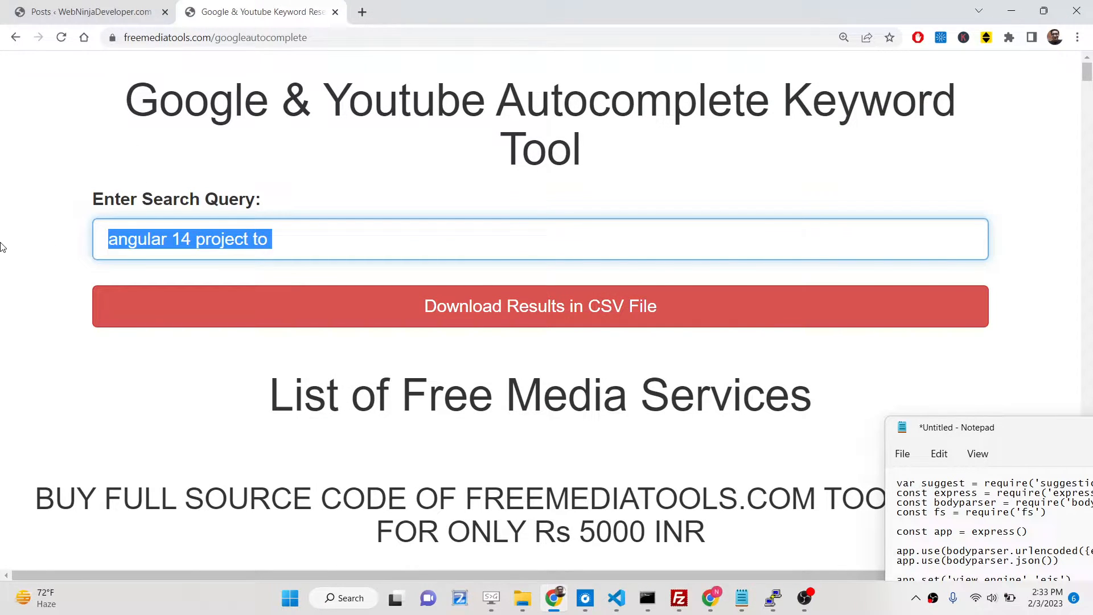
key(BackSpace)
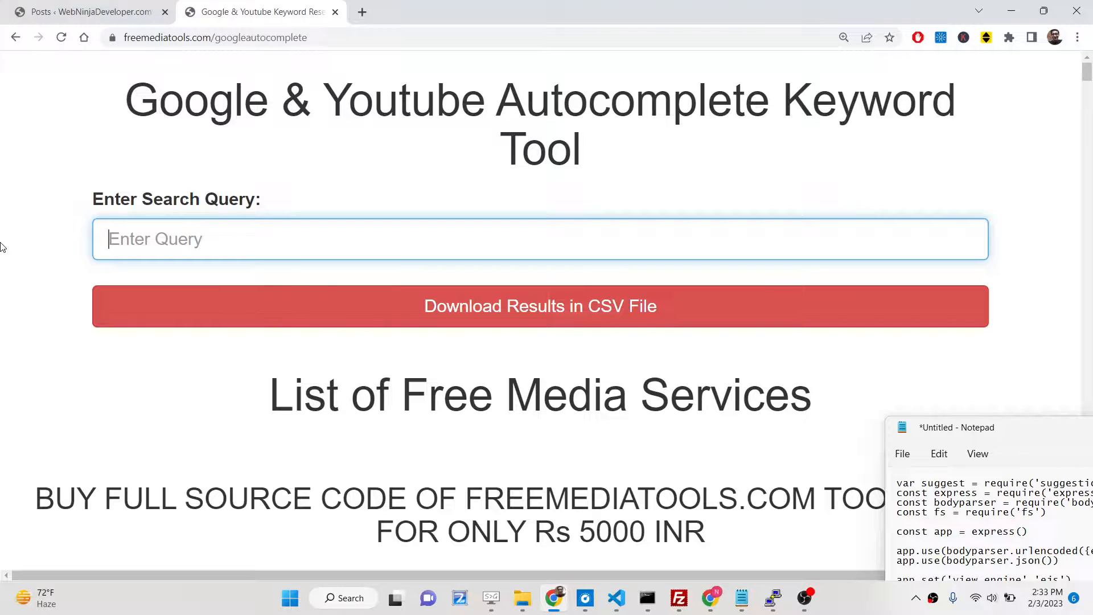
text(pr)
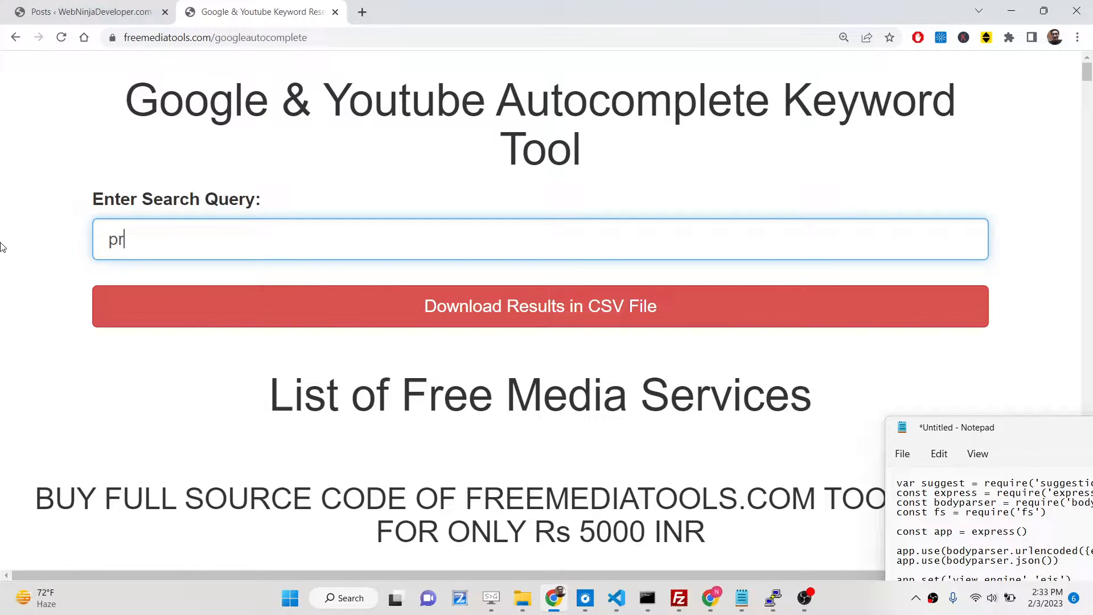
text(ogramming)
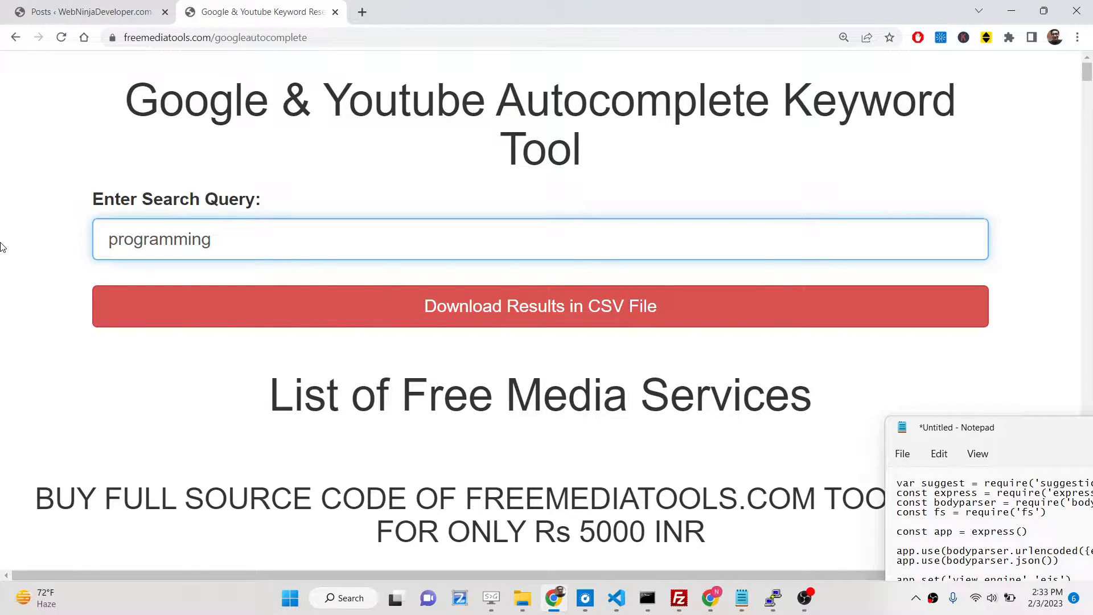
click(274, 300)
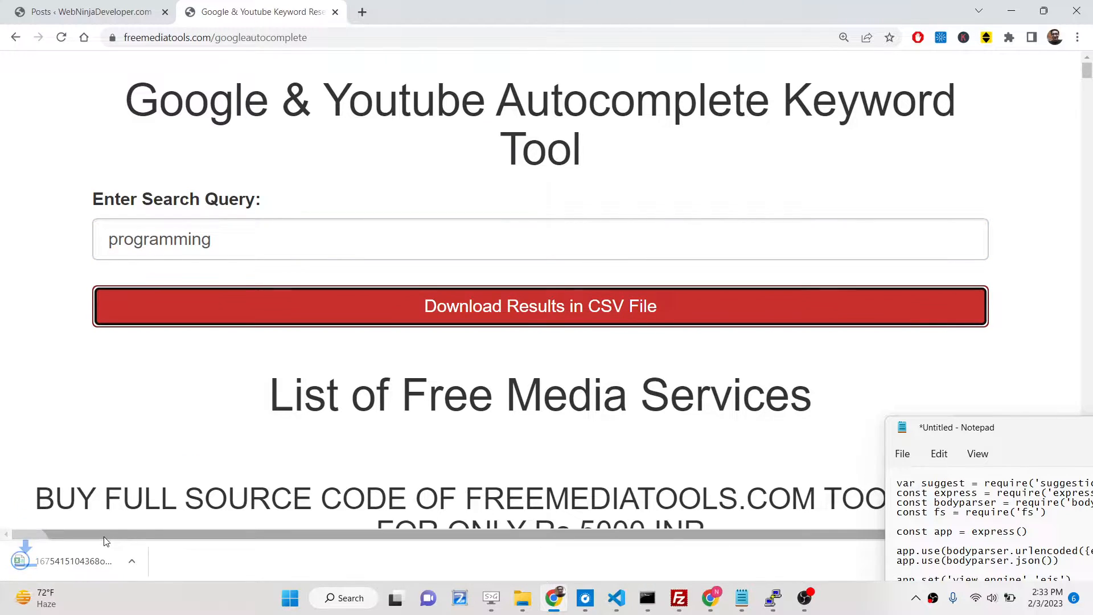
click(67, 571)
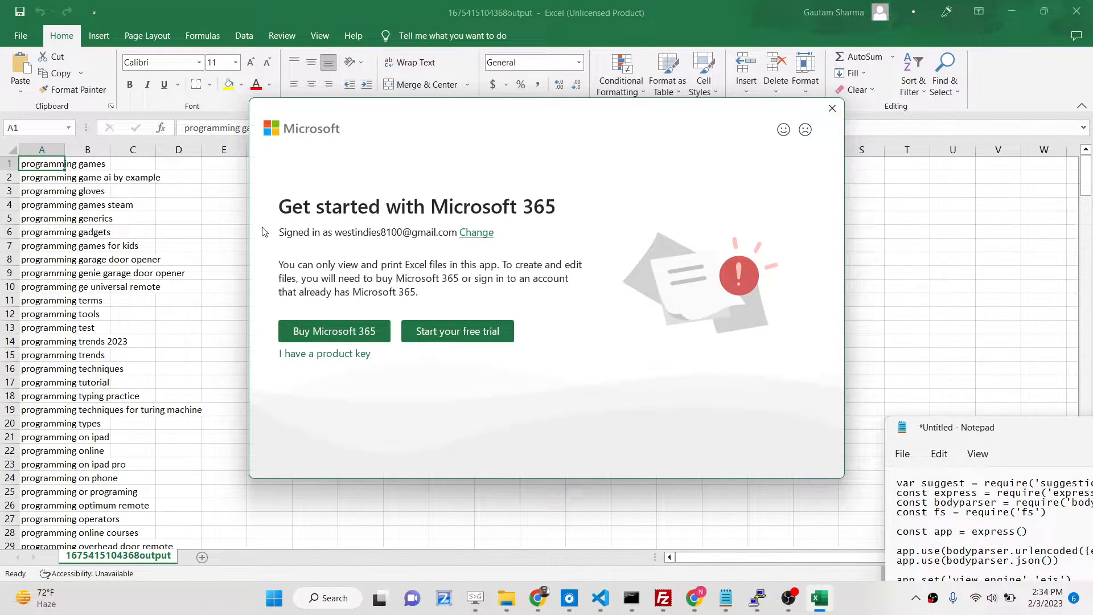
click(832, 109)
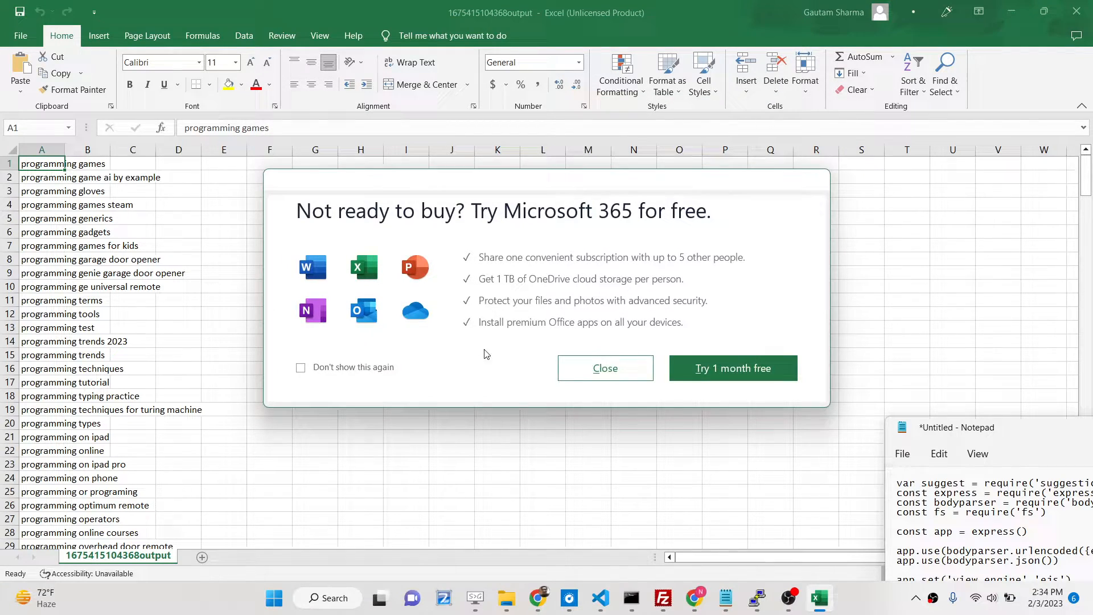
click(603, 367)
scroll(307, 283, down, 6)
scroll(306, 282, down, 4)
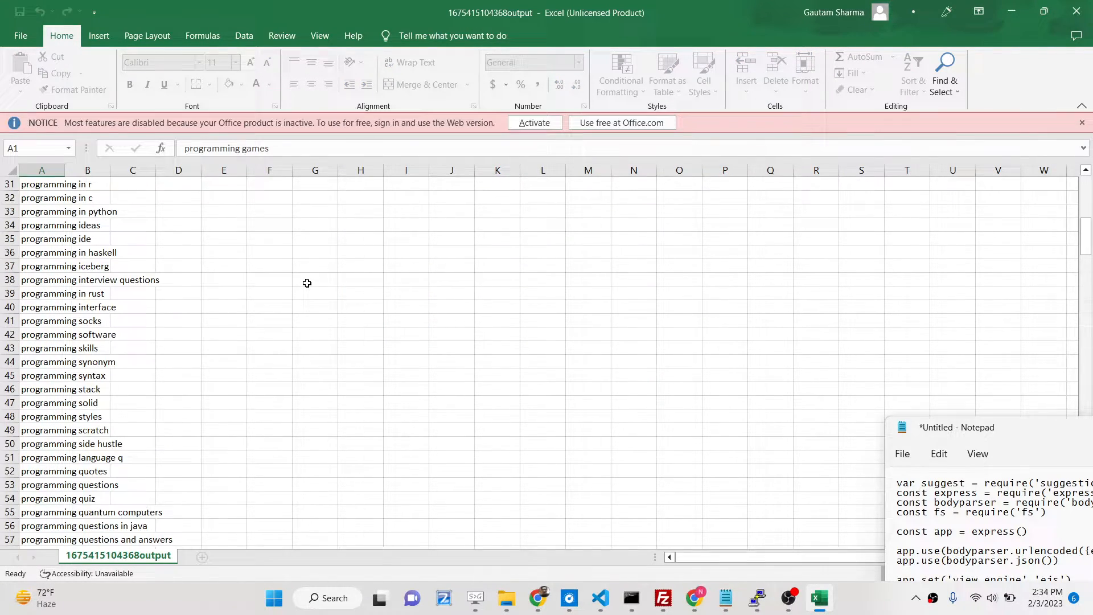
scroll(307, 283, down, 6)
scroll(307, 283, down, 6)
scroll(306, 283, down, 7)
scroll(306, 283, down, 4)
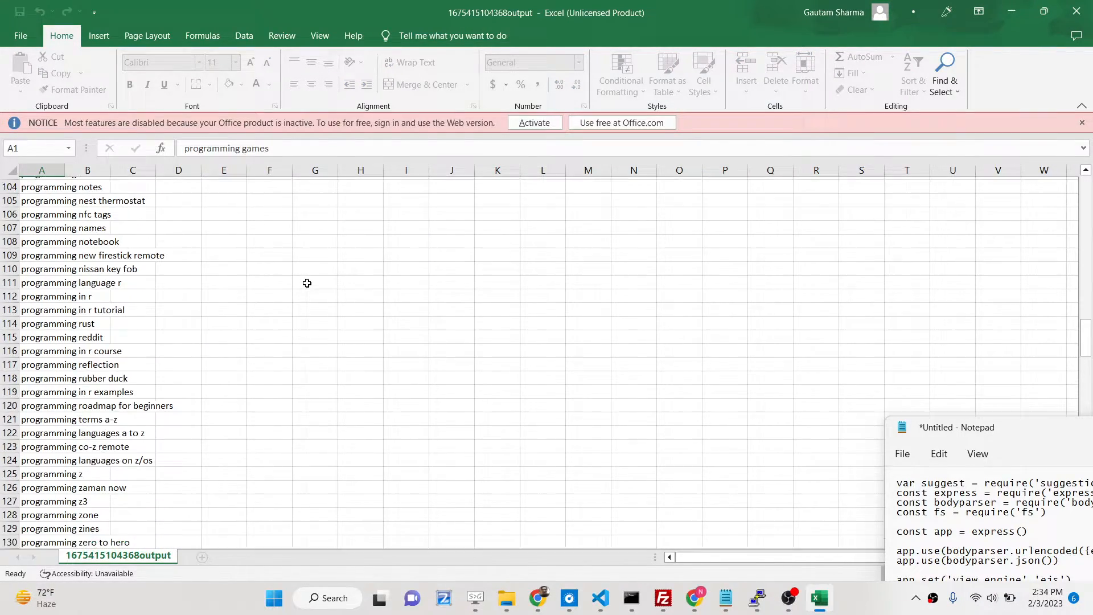
scroll(307, 283, down, 9)
scroll(306, 282, down, 3)
scroll(306, 283, down, 8)
scroll(306, 282, down, 4)
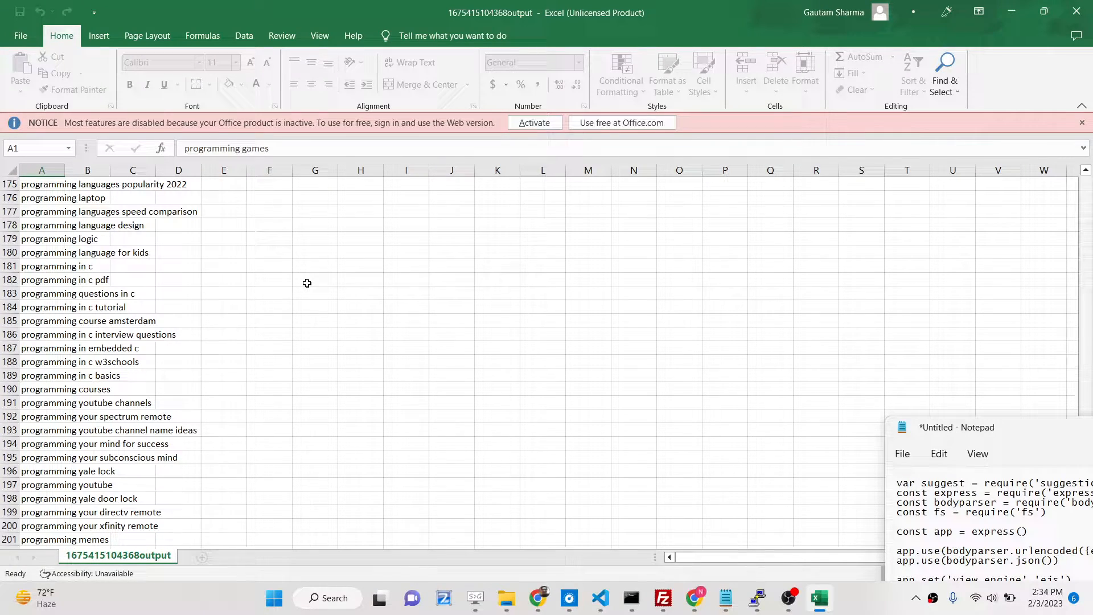
scroll(307, 283, down, 1)
scroll(306, 283, down, 7)
scroll(306, 282, down, 5)
scroll(306, 283, down, 10)
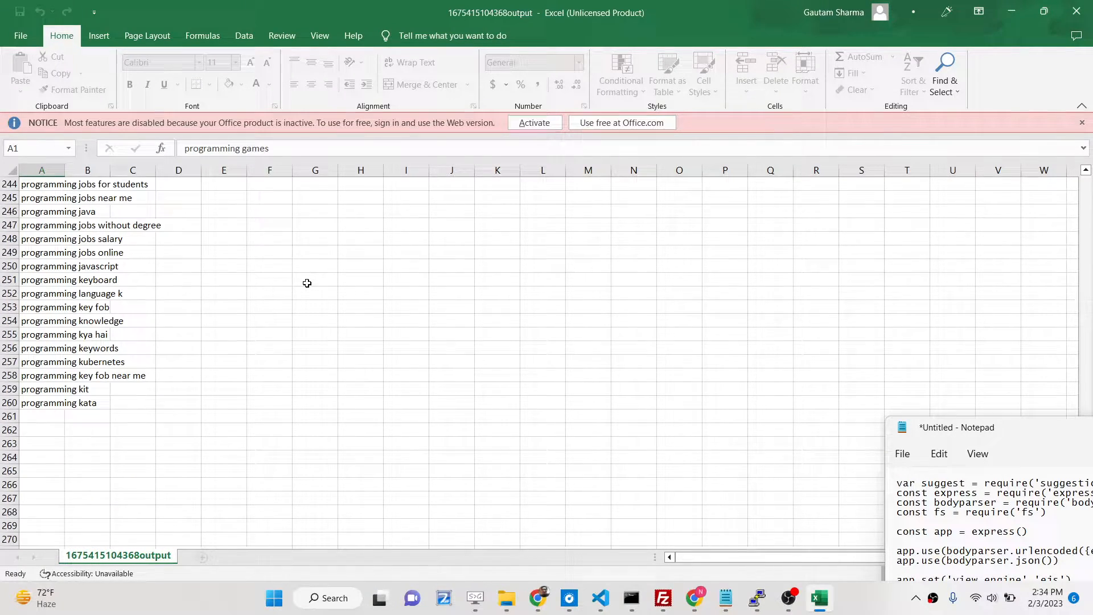
scroll(307, 282, down, 1)
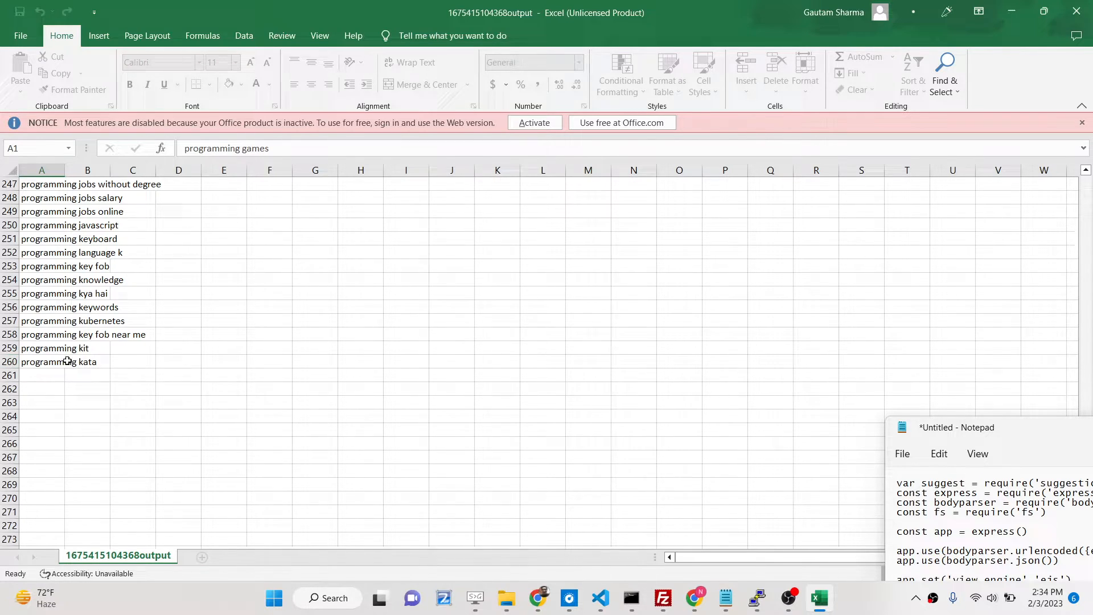
scroll(117, 383, up, 9)
scroll(119, 382, up, 8)
scroll(119, 382, up, 10)
scroll(119, 382, up, 10)
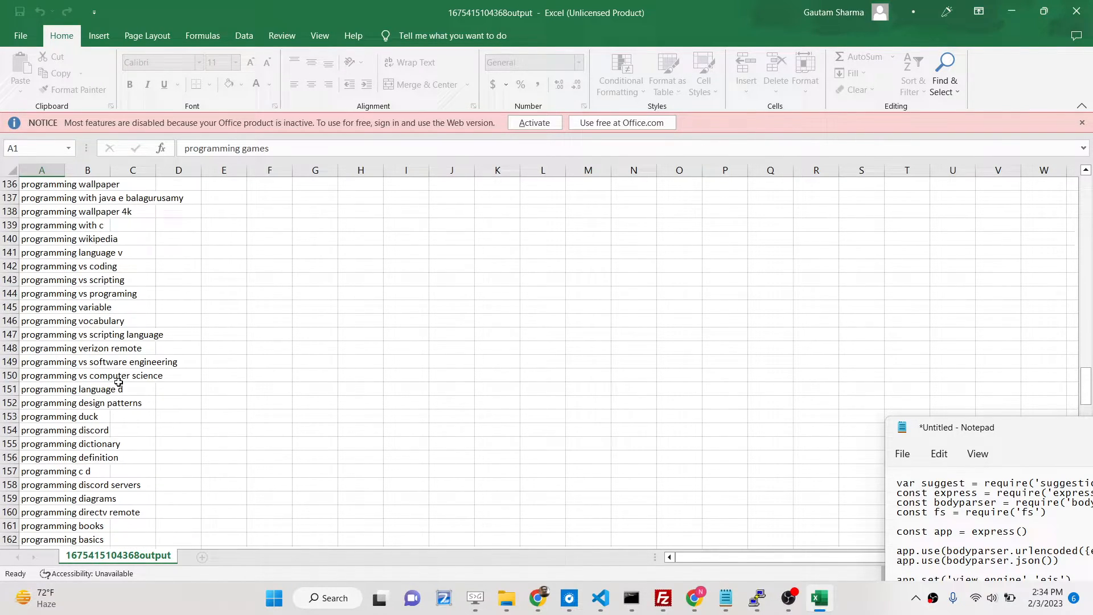
scroll(119, 381, up, 9)
scroll(119, 382, up, 8)
scroll(119, 381, up, 9)
scroll(119, 381, up, 11)
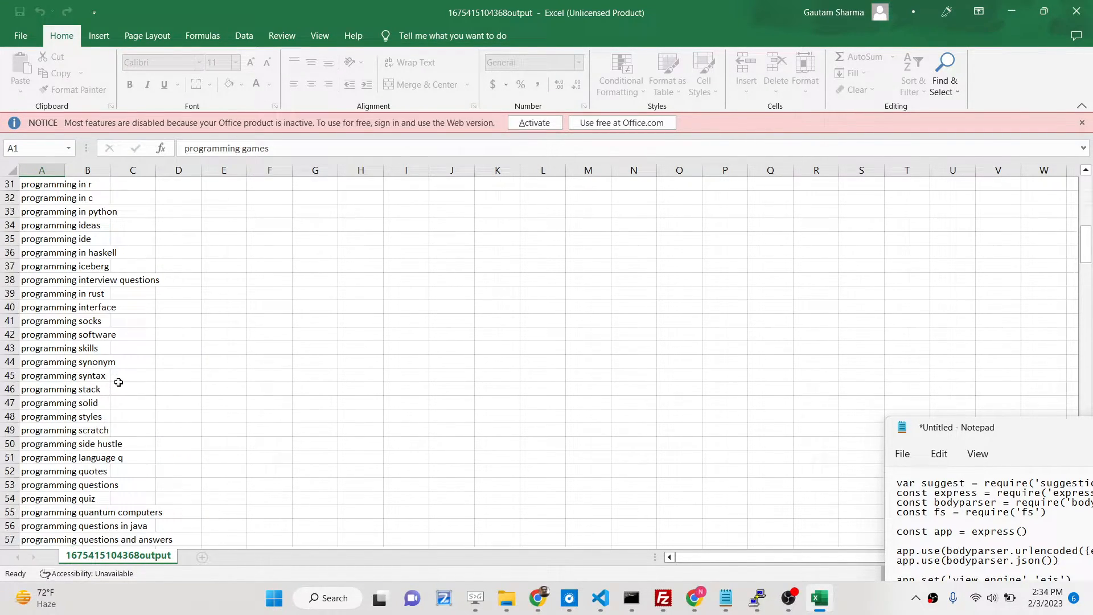
scroll(119, 381, up, 8)
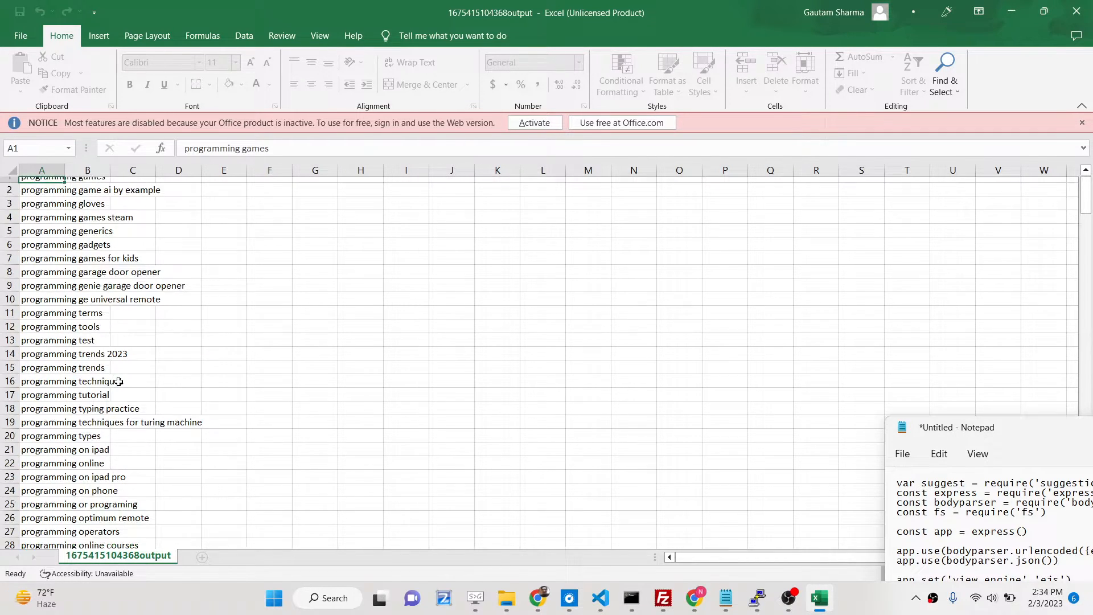
scroll(119, 382, down, 10)
scroll(119, 381, down, 5)
scroll(118, 382, down, 7)
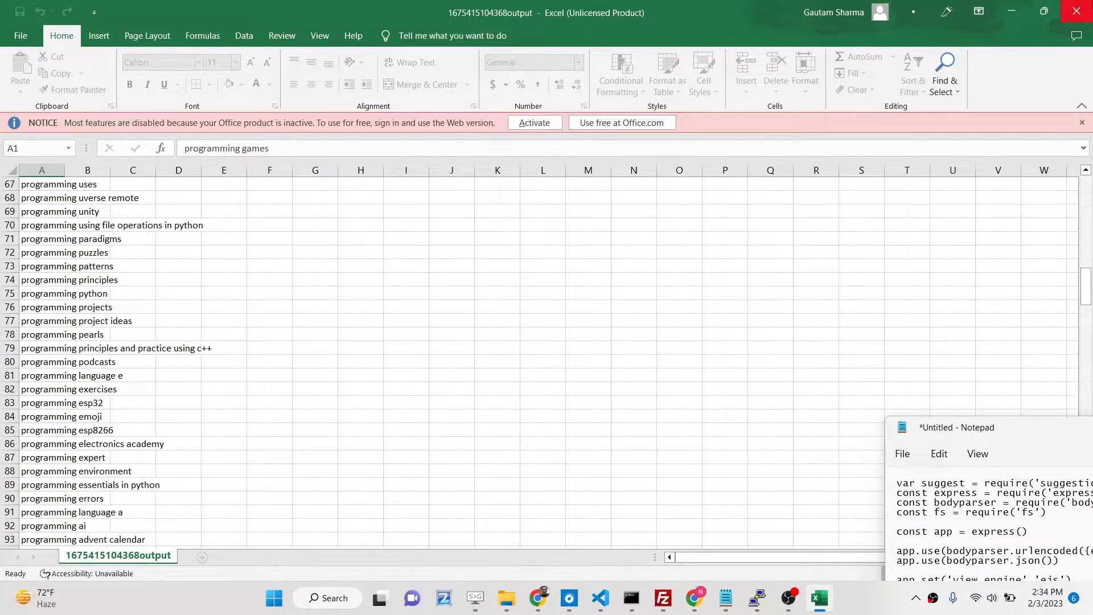
Close Excel, replace the query with 'react' and download its suggestions as CSV.
click(1077, 11)
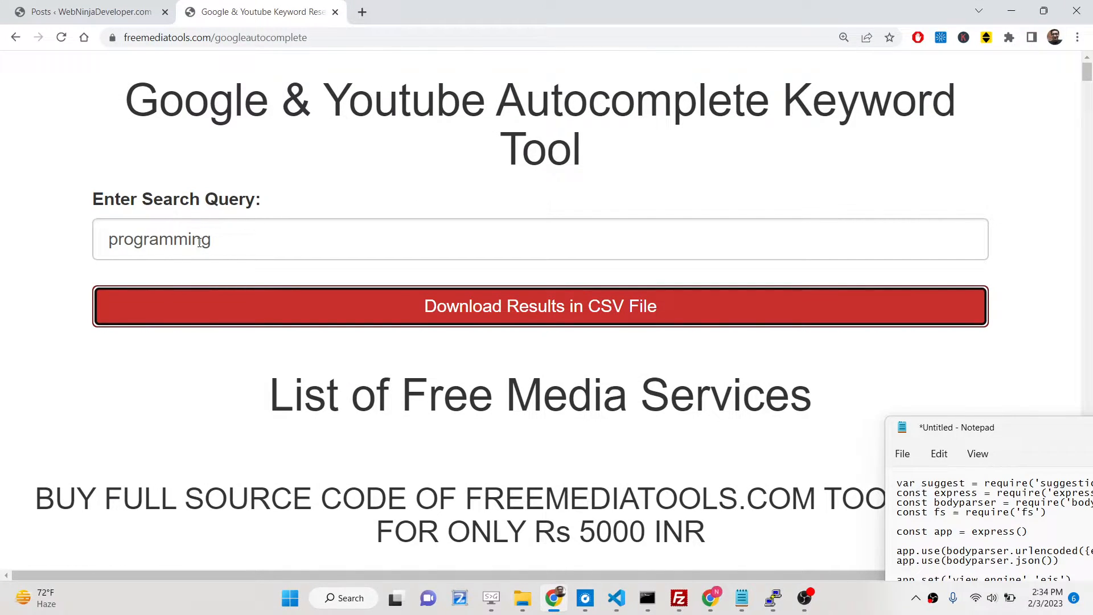
click(222, 247)
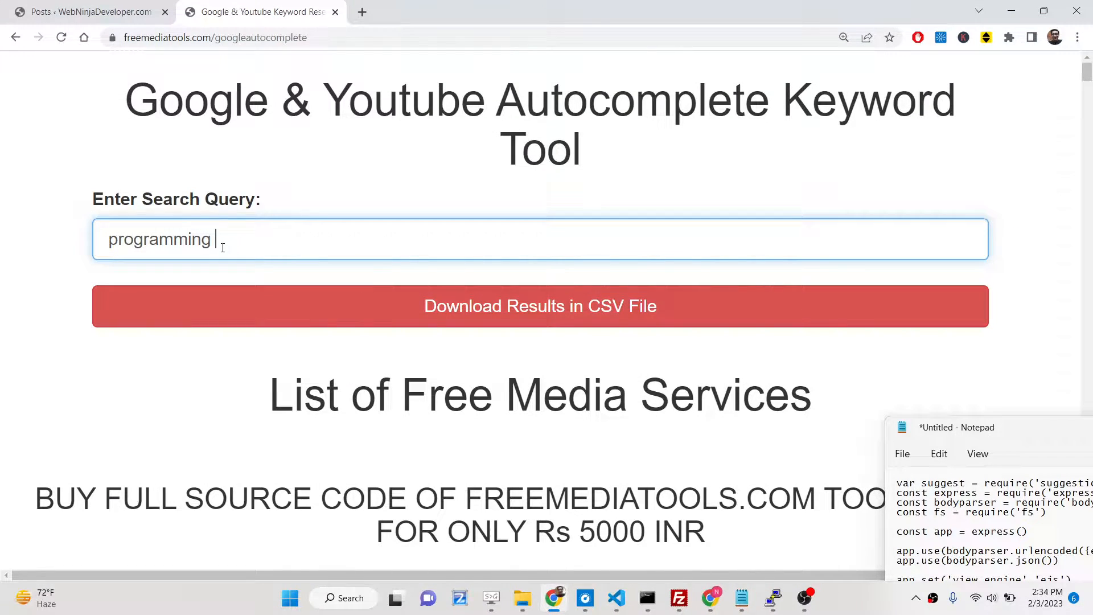
key(BackSpace)
key(BackSpace)
key(BackSpace)
key(BackSpace)
key(BackSpace)
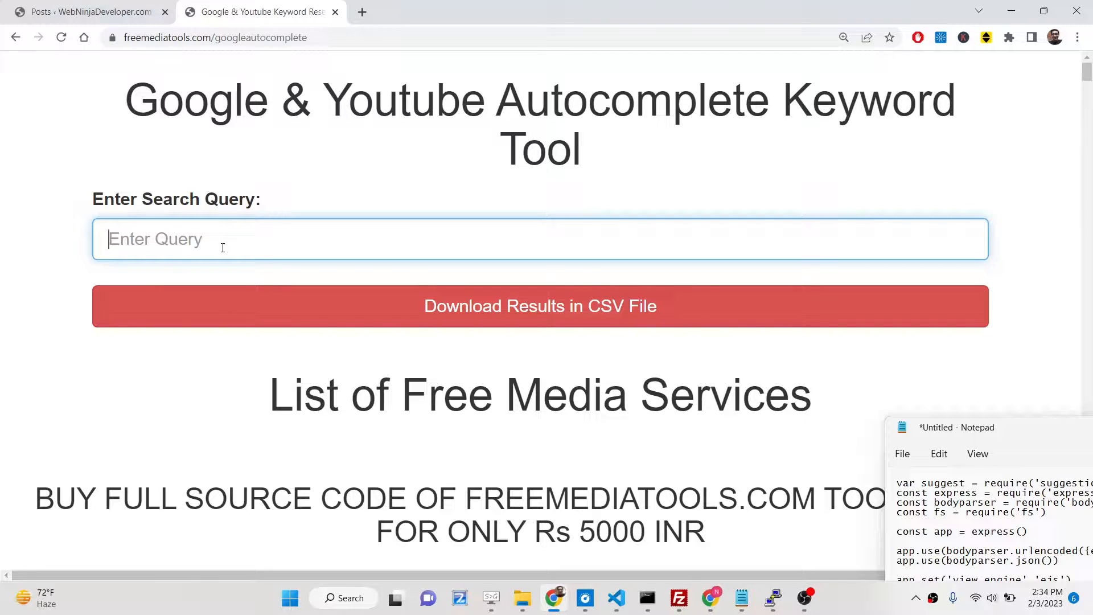
text(react)
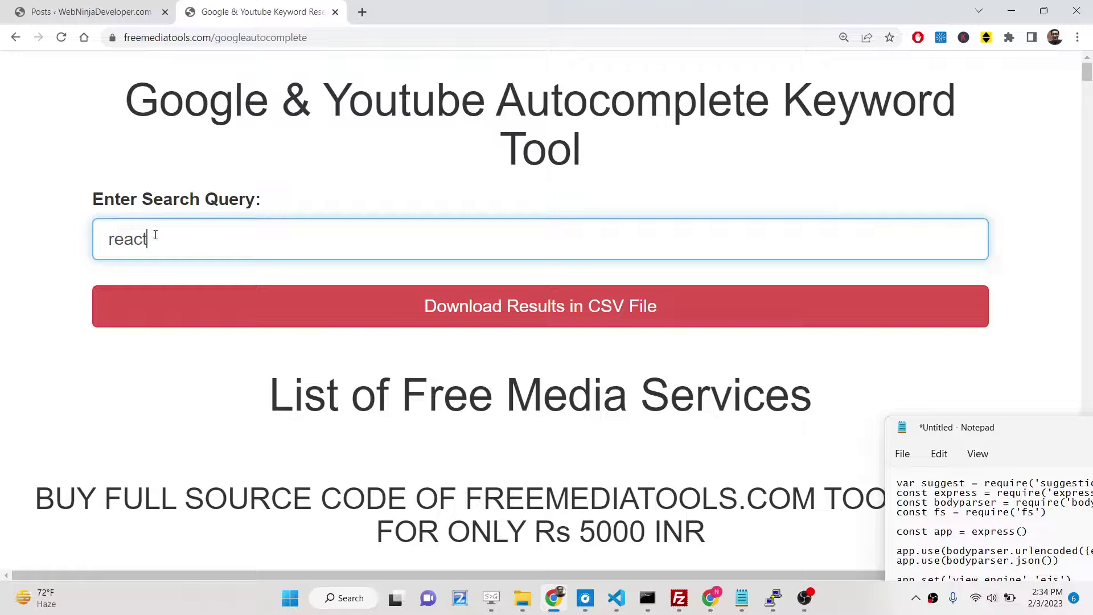
double_click(148, 240)
click(254, 311)
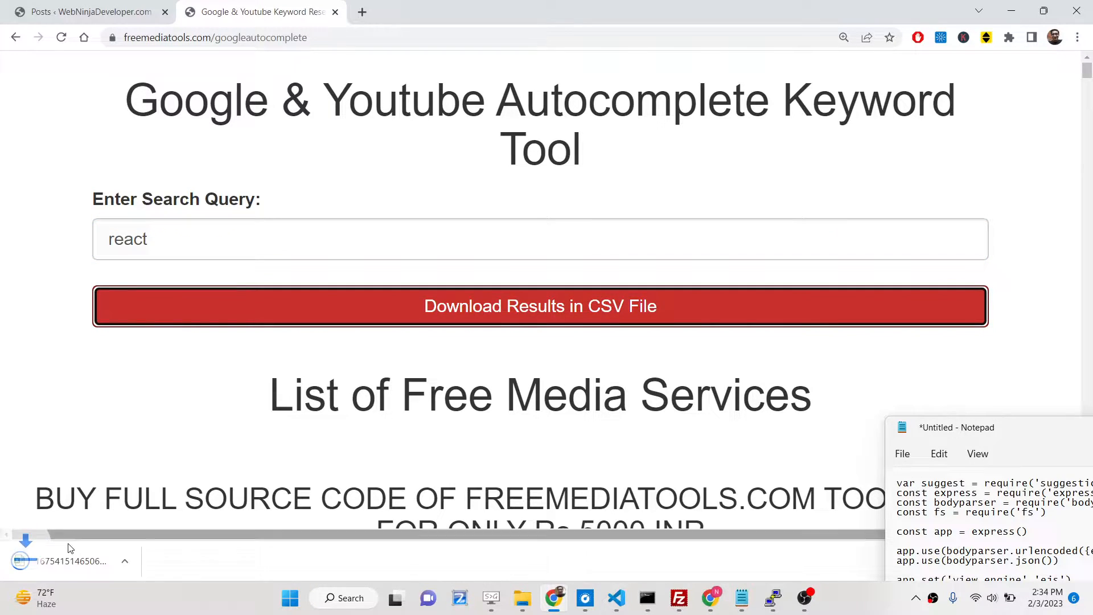
Open the react CSV in Excel and dismiss the Microsoft 365 sign-up prompt.
click(50, 569)
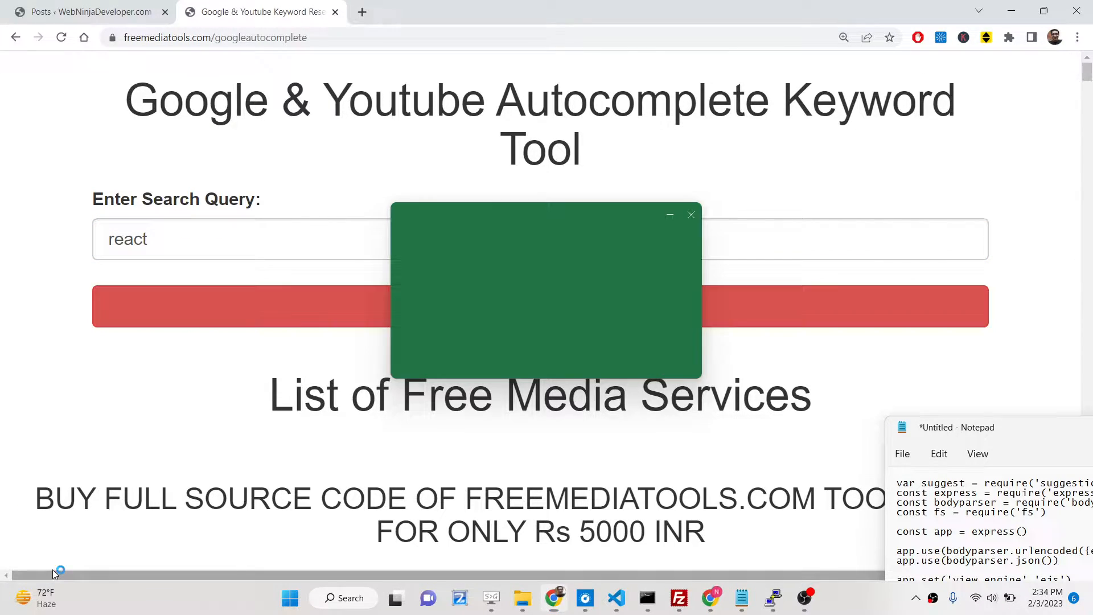
scroll(74, 242, down, 5)
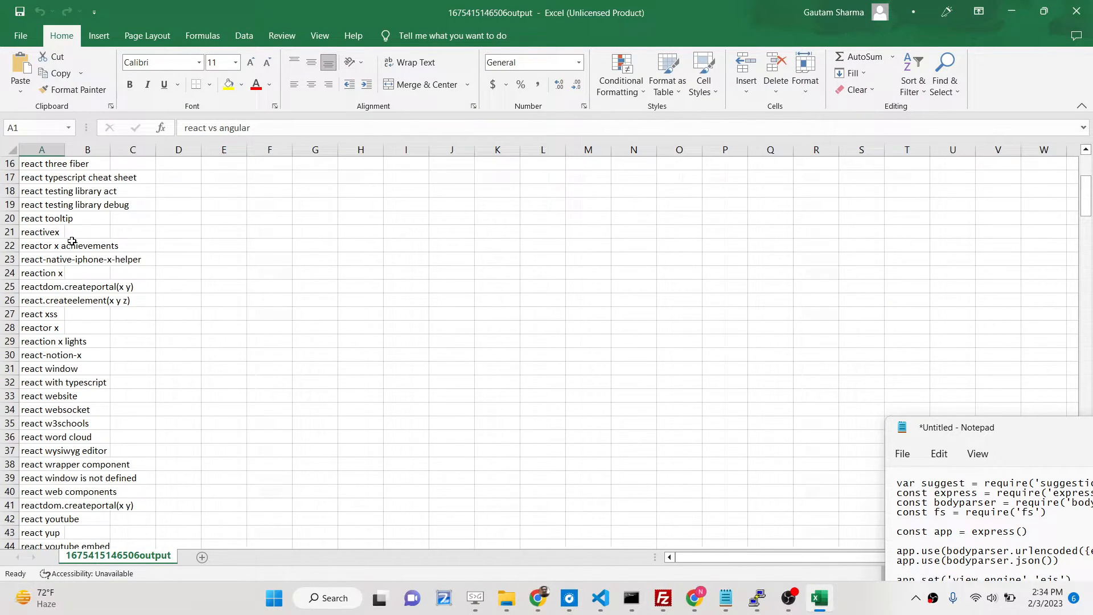
scroll(73, 241, down, 6)
scroll(72, 241, down, 5)
scroll(72, 241, down, 5)
scroll(72, 241, down, 6)
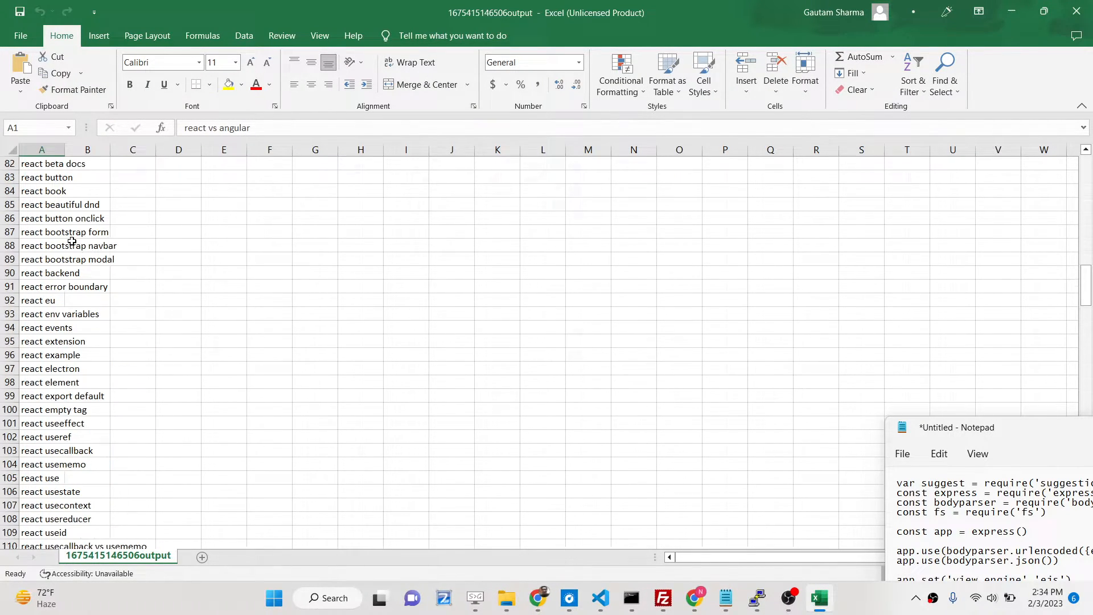
scroll(72, 242, down, 5)
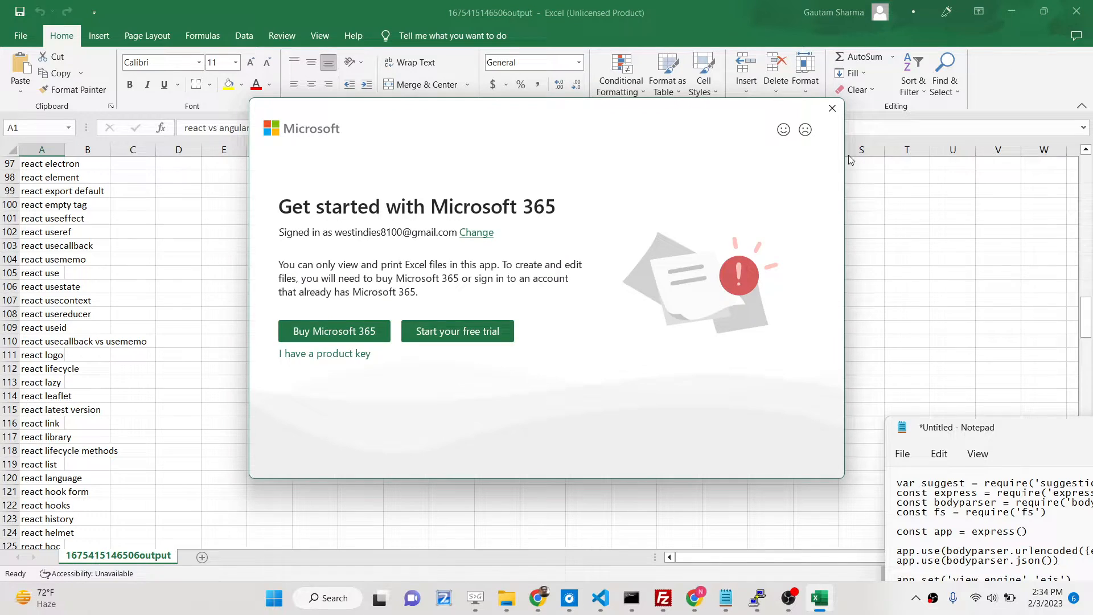
click(832, 107)
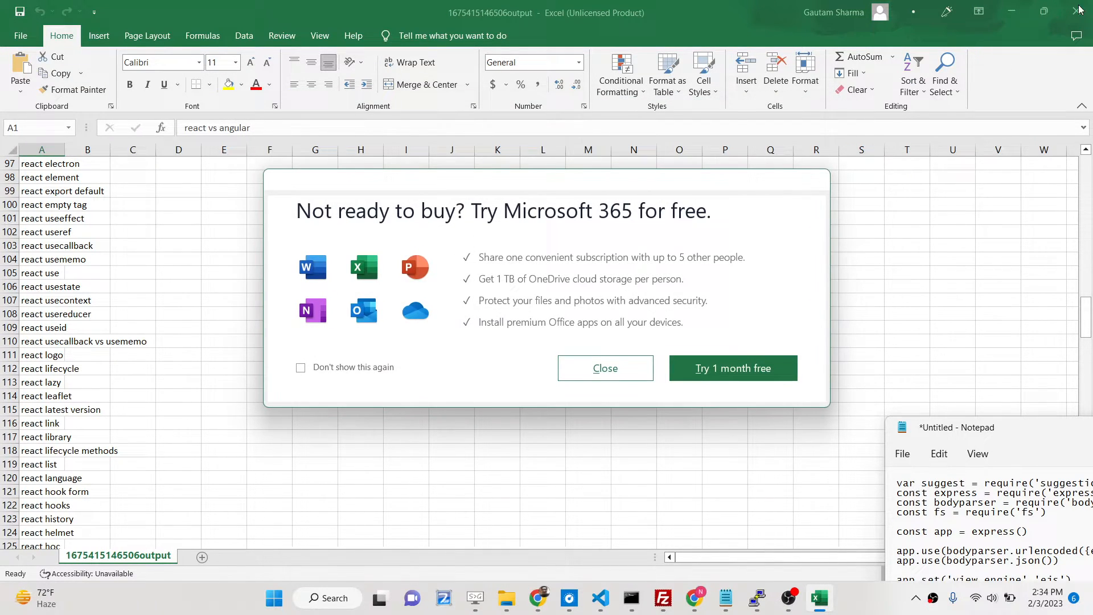
Close Excel, load google.com in a new tab and query 'python script to' for its autocomplete.
click(599, 376)
key(alt+F4)
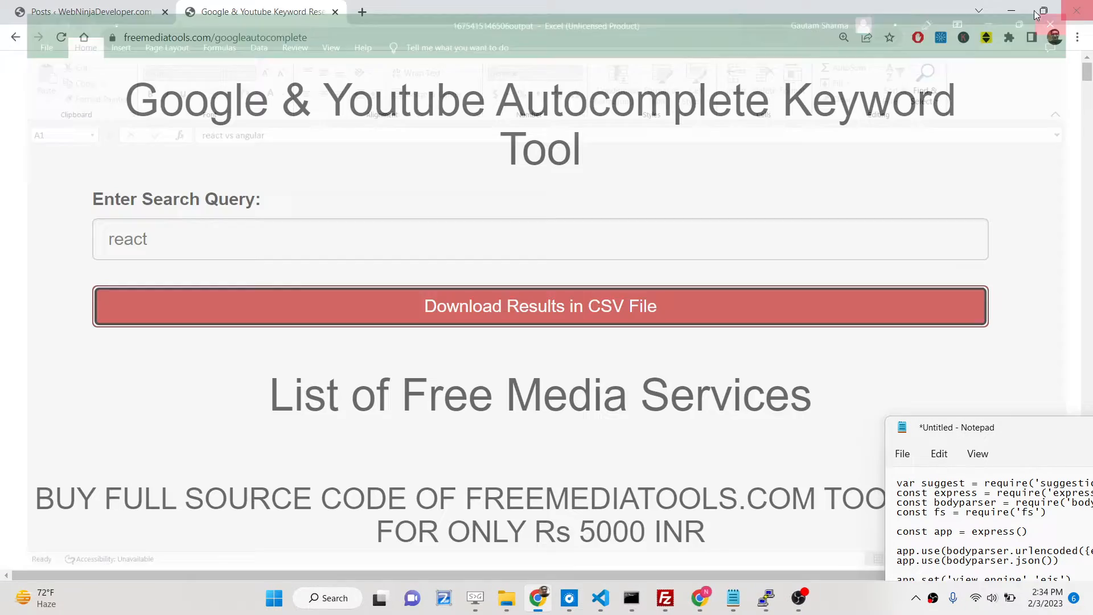
click(362, 12)
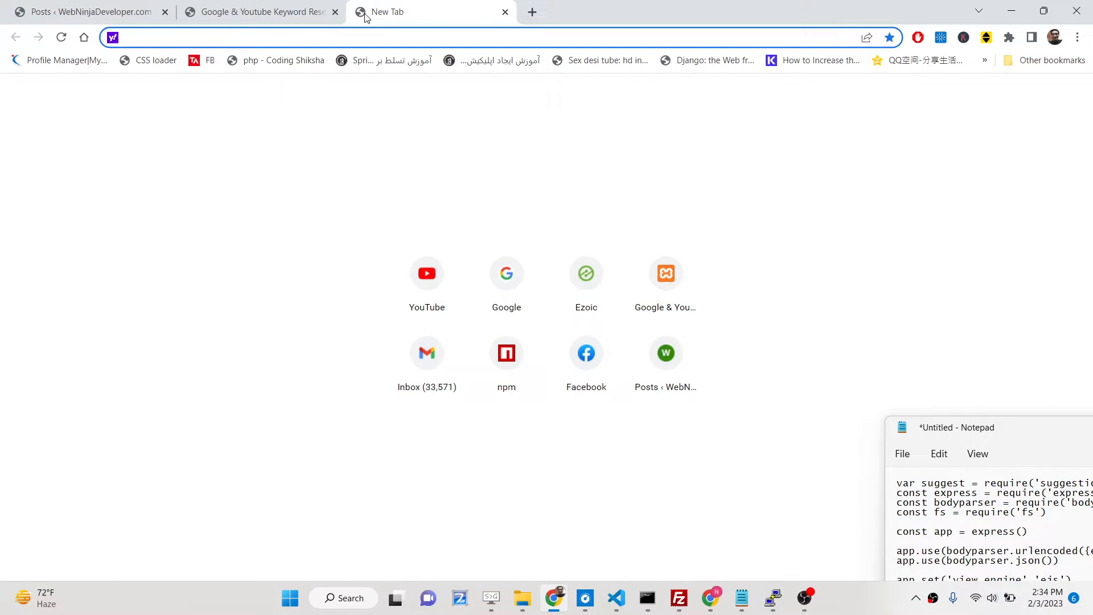
text(google.com)
key(Return)
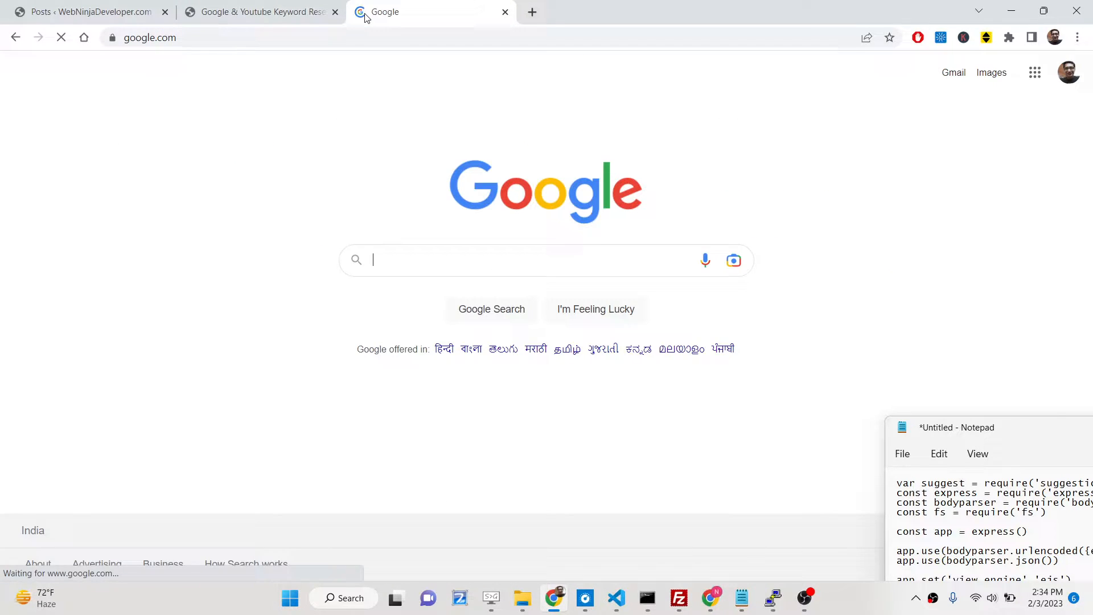
text(python )
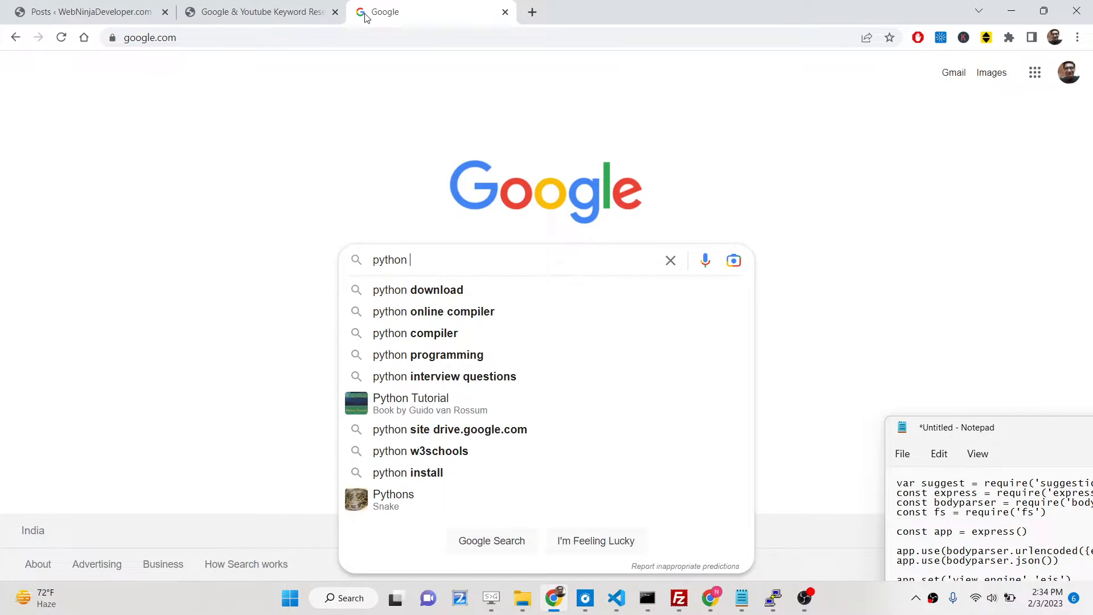
text(3)
key(BackSpace)
text(script to)
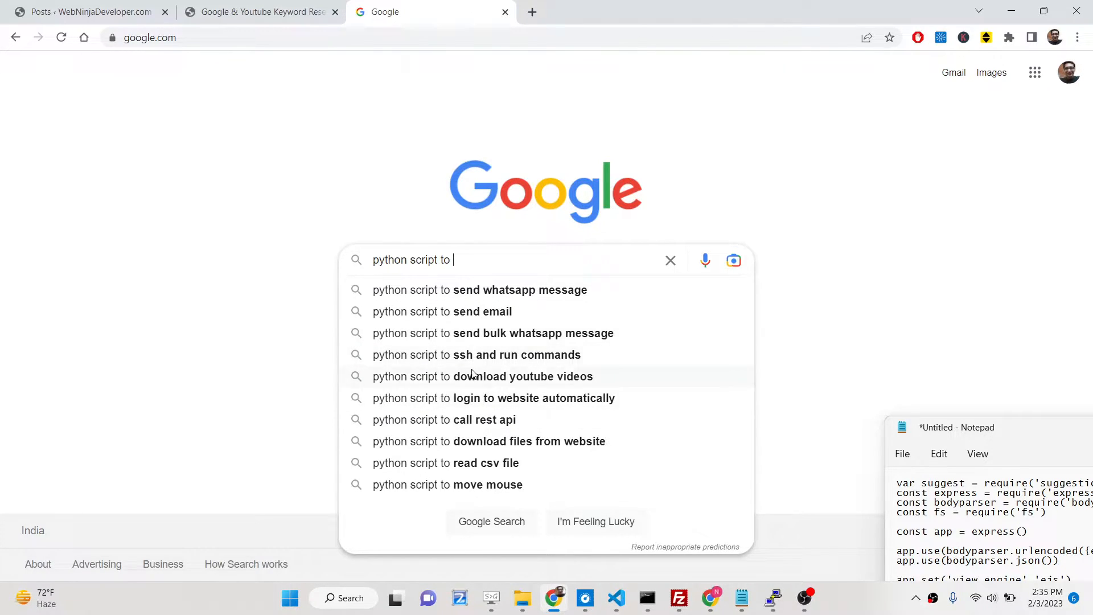
Back on the tool, replace 'react' with 'python script to', download the CSV and open it.
click(206, 5)
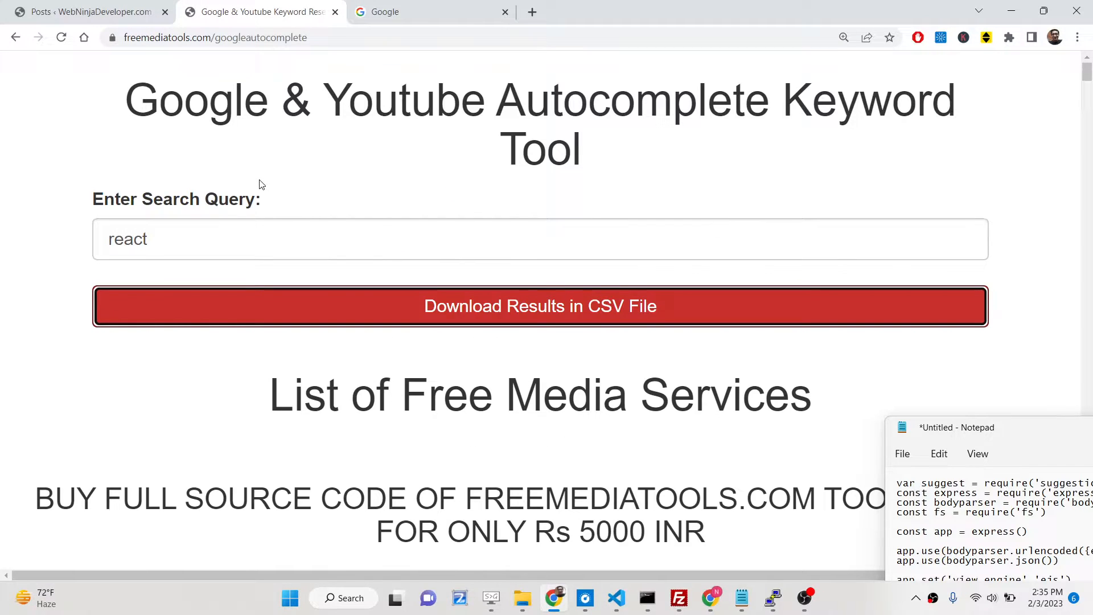
drag(223, 245, 50, 249)
text(py)
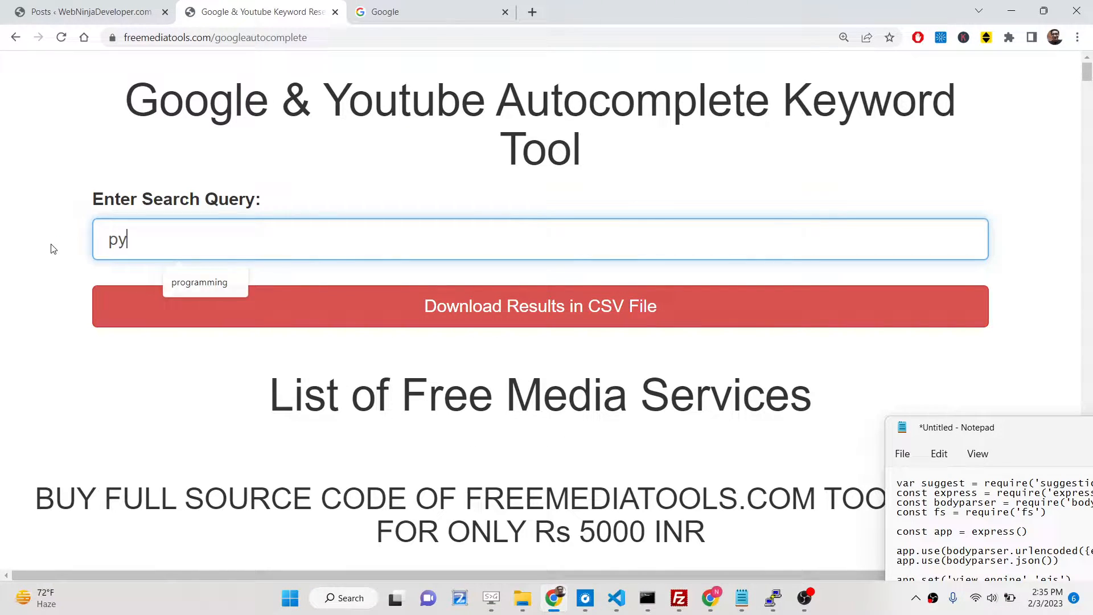
text(thon script t)
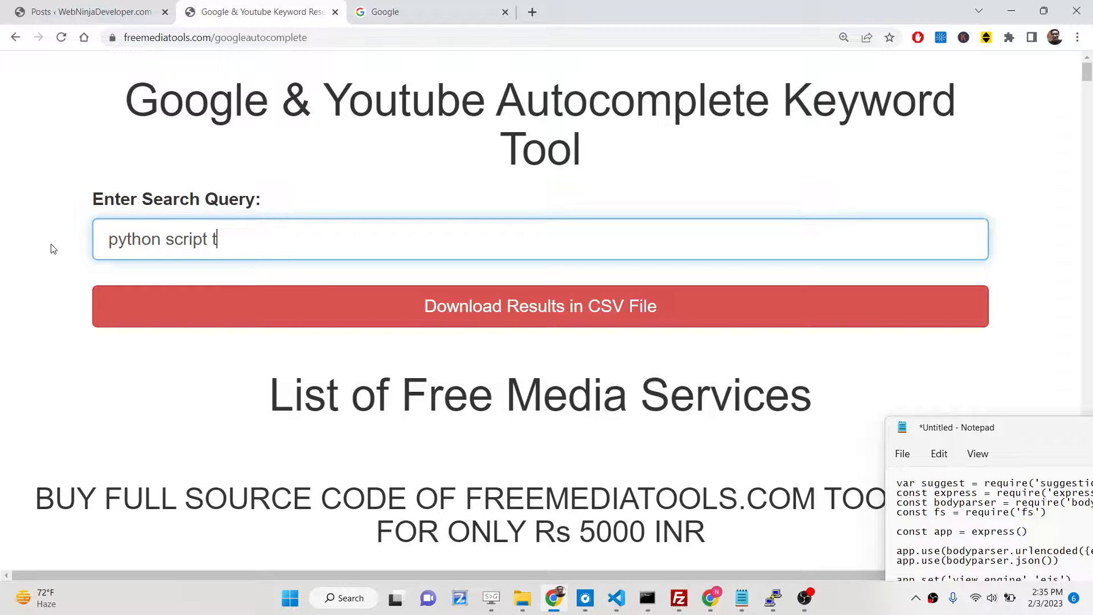
text(o)
click(214, 315)
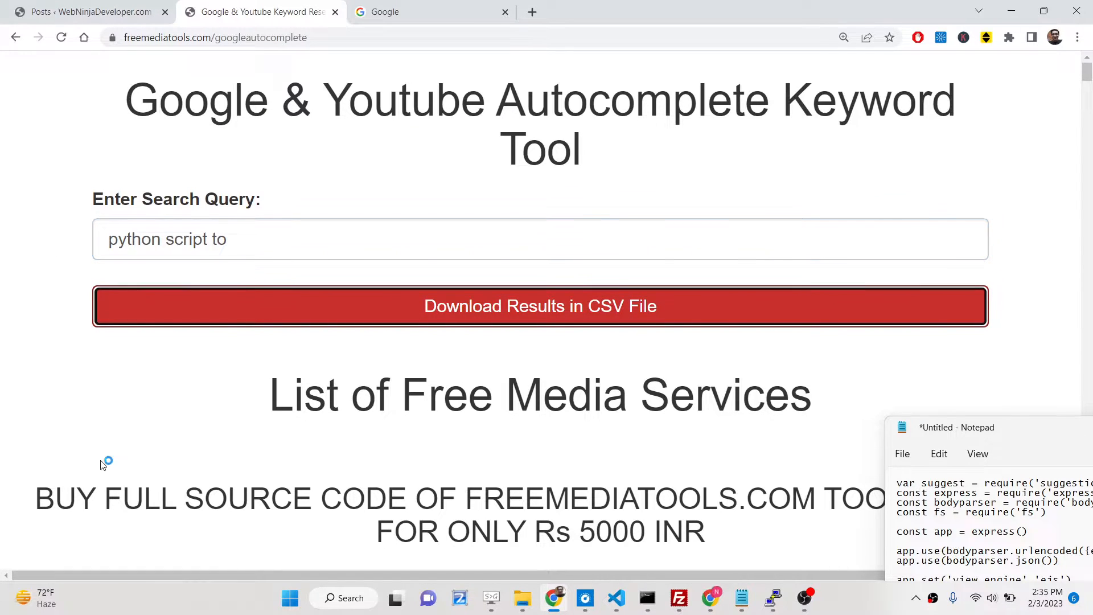
click(48, 572)
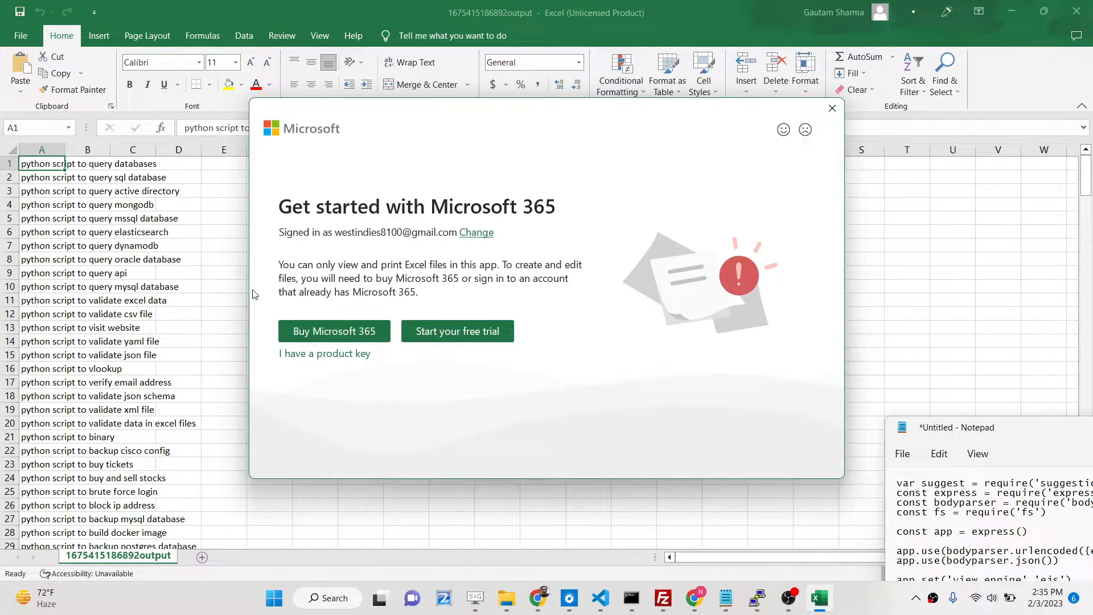
Dismiss the Microsoft 365 sign-up and free-trial prompts to view the 260-row sheet.
click(832, 109)
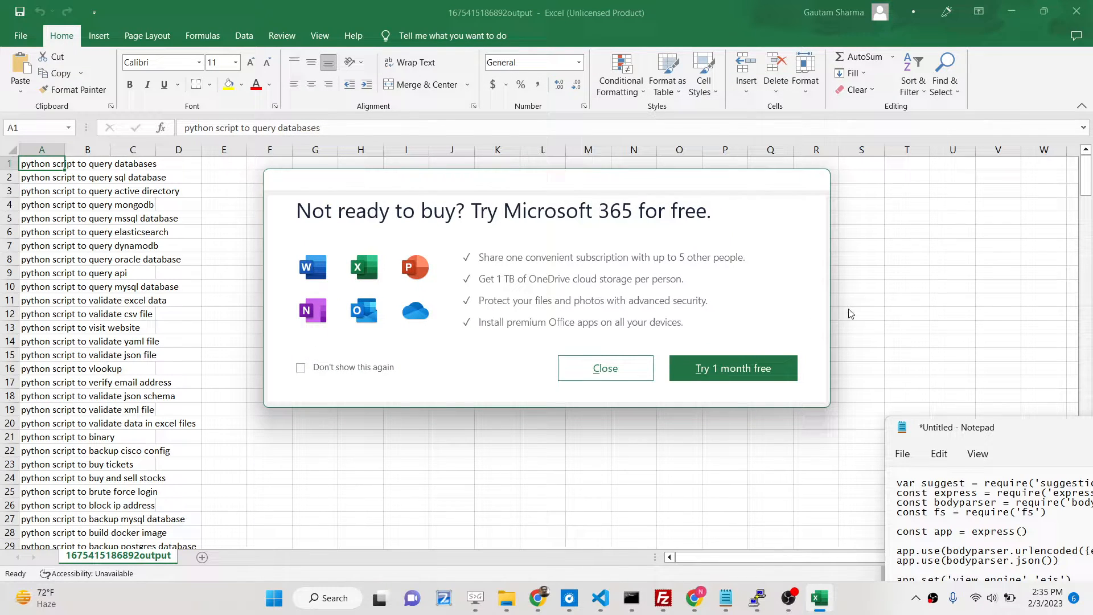
click(633, 364)
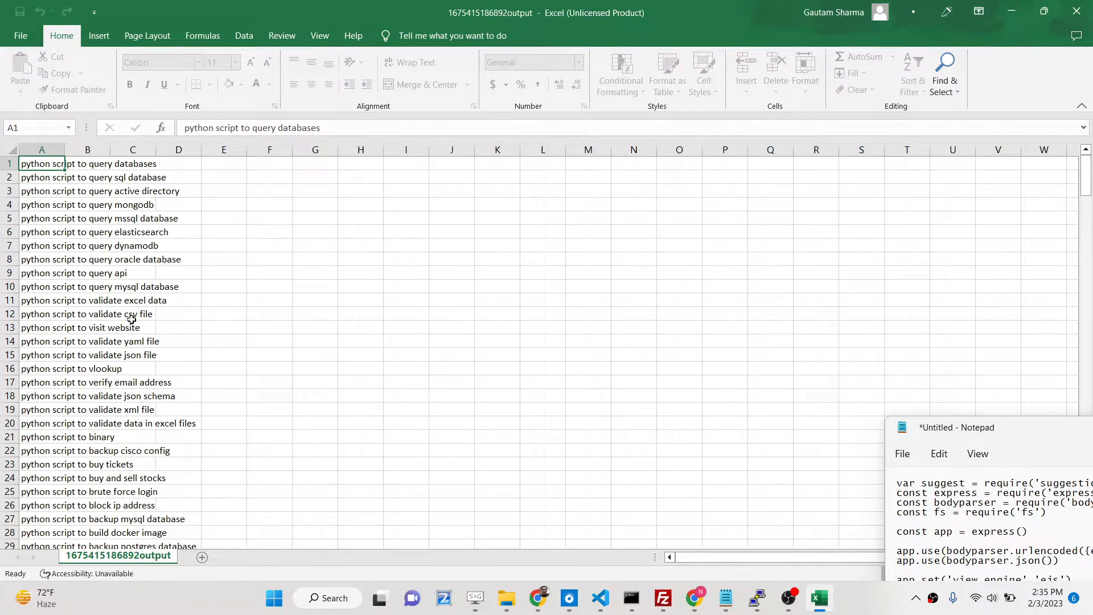
scroll(134, 283, down, 5)
scroll(134, 283, down, 4)
scroll(136, 283, down, 5)
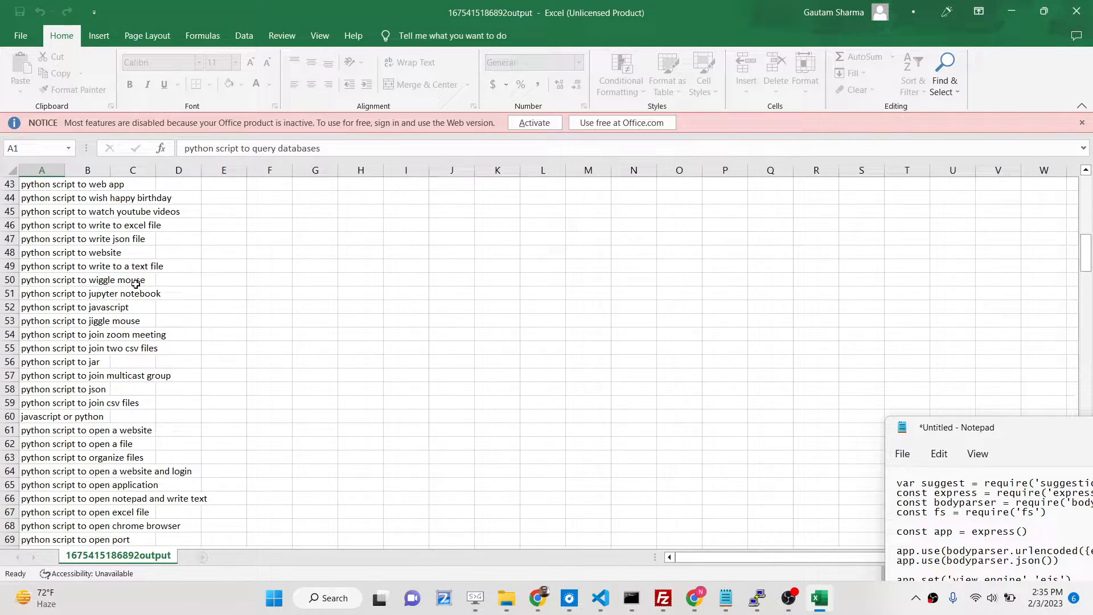
scroll(134, 283, down, 5)
scroll(134, 283, down, 5)
scroll(134, 283, down, 4)
scroll(135, 283, down, 1)
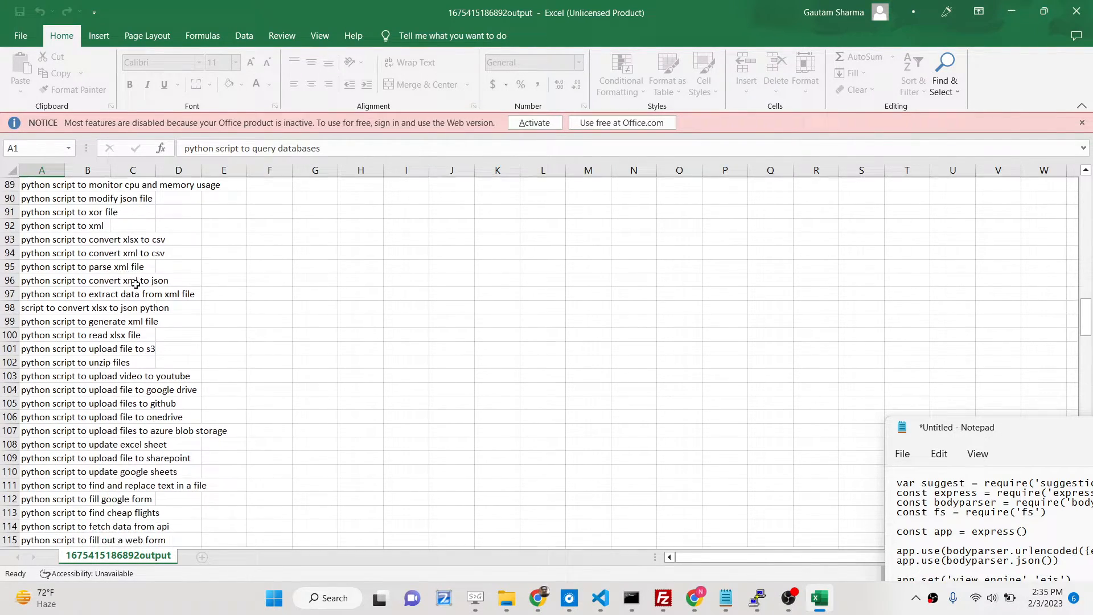
scroll(135, 284, down, 5)
scroll(134, 284, down, 4)
scroll(134, 284, down, 3)
scroll(135, 286, down, 2)
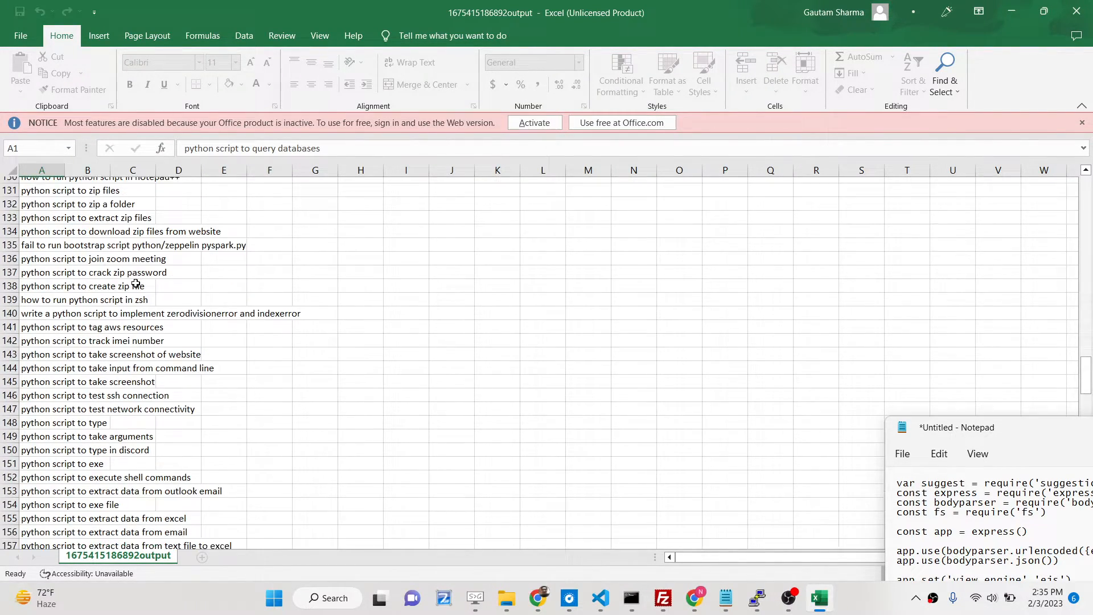
scroll(135, 284, down, 4)
scroll(135, 285, down, 5)
scroll(135, 285, down, 4)
scroll(135, 285, down, 5)
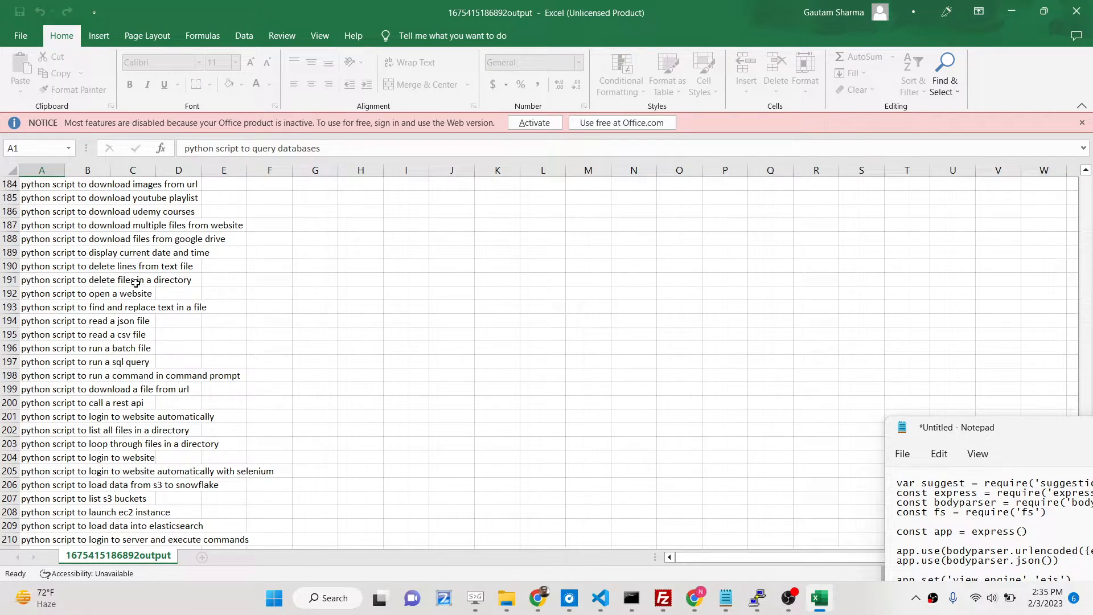
scroll(135, 285, down, 5)
scroll(136, 284, down, 5)
scroll(136, 284, down, 5)
scroll(135, 285, down, 5)
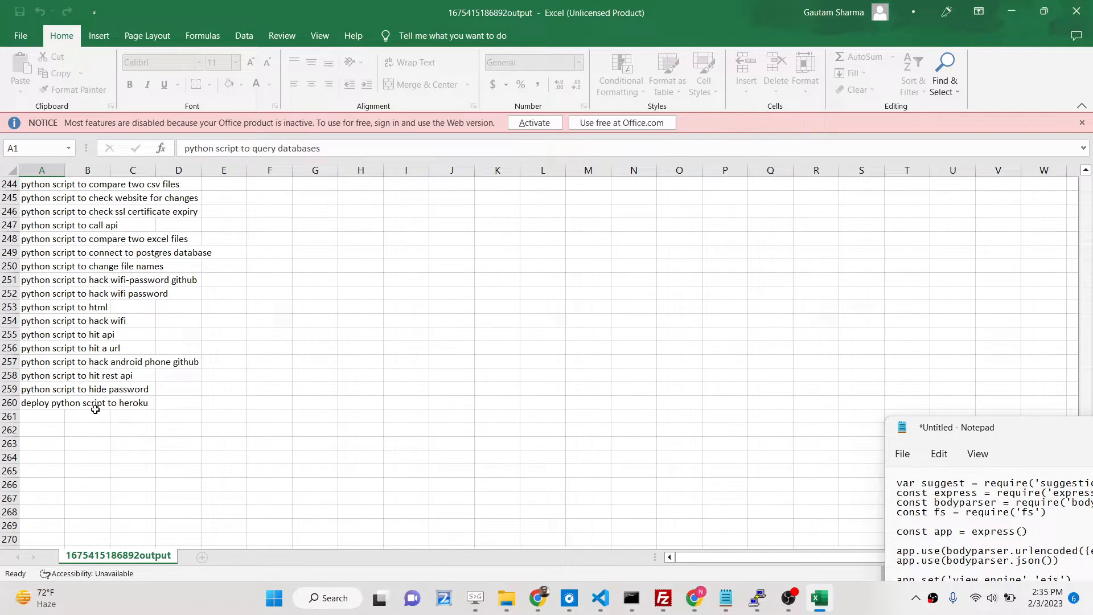
scroll(95, 409, up, 6)
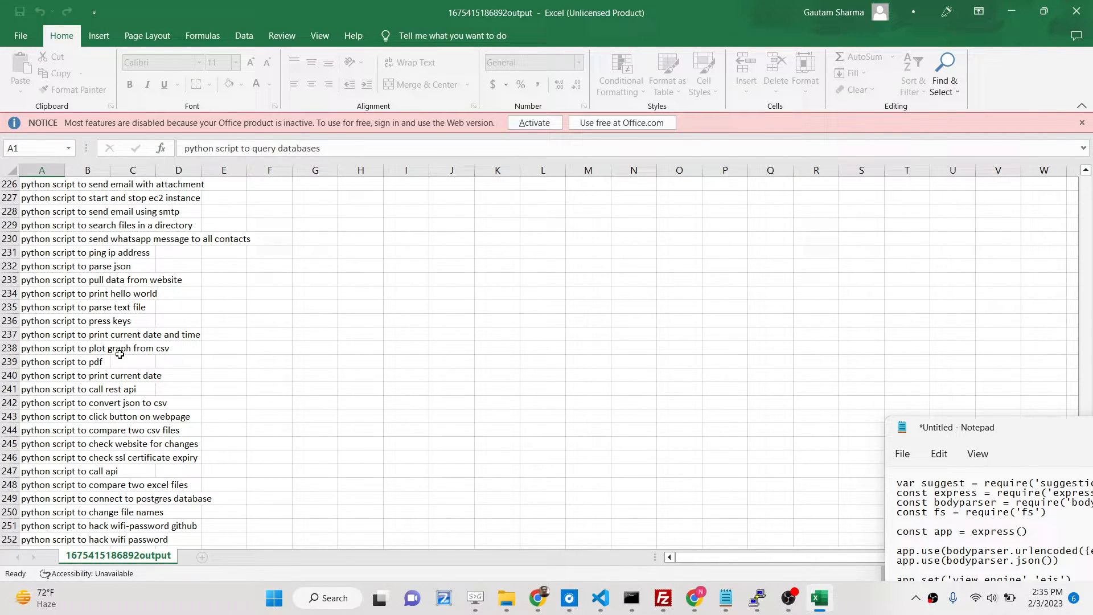
Close Excel and load npmjs.com in the Google tab.
click(1076, 12)
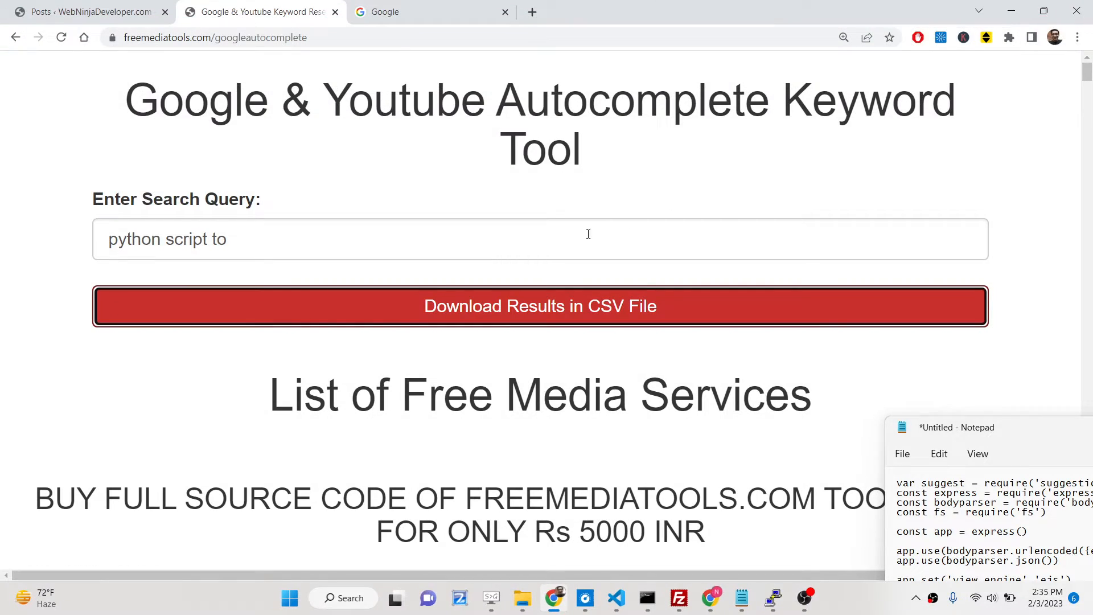
click(414, 11)
click(384, 37)
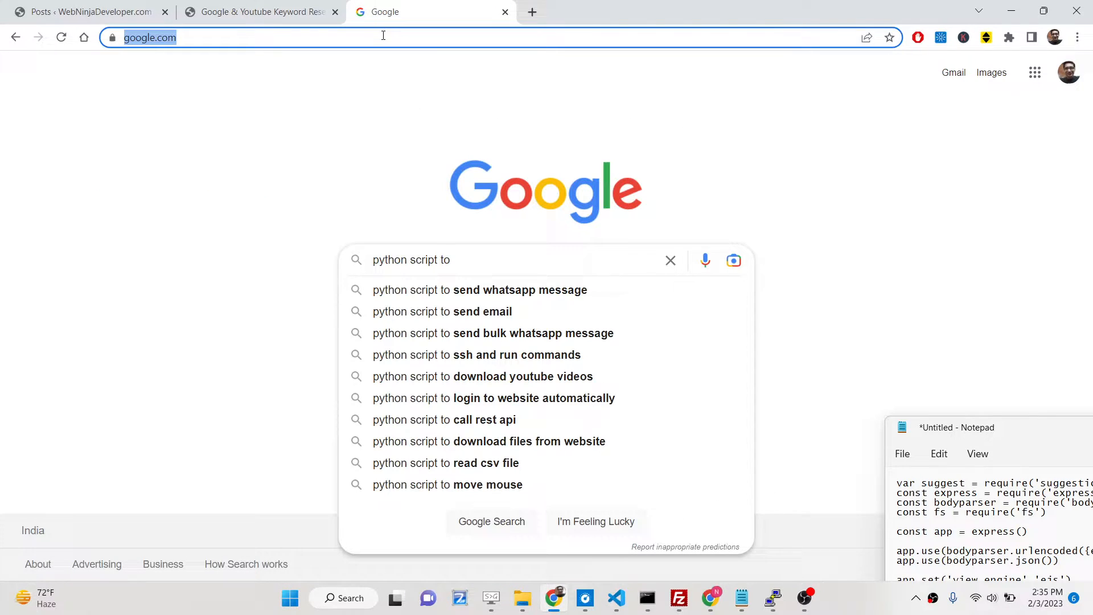
text(npmjs.com)
key(Return)
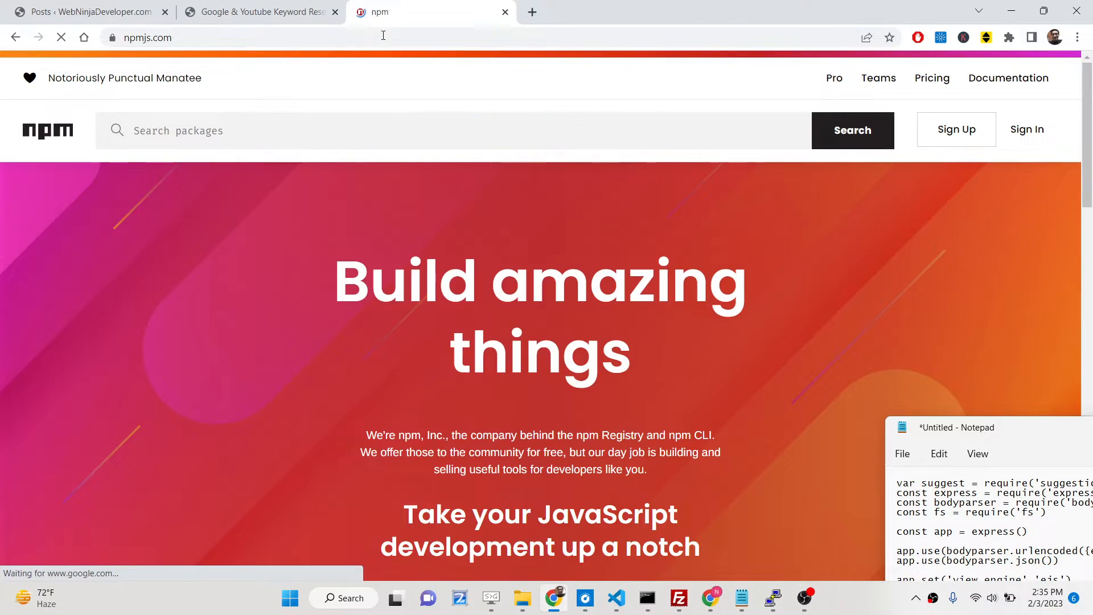
Search npm for 'suggestion' and open the suggestion package page to read its examples.
click(225, 130)
text(s)
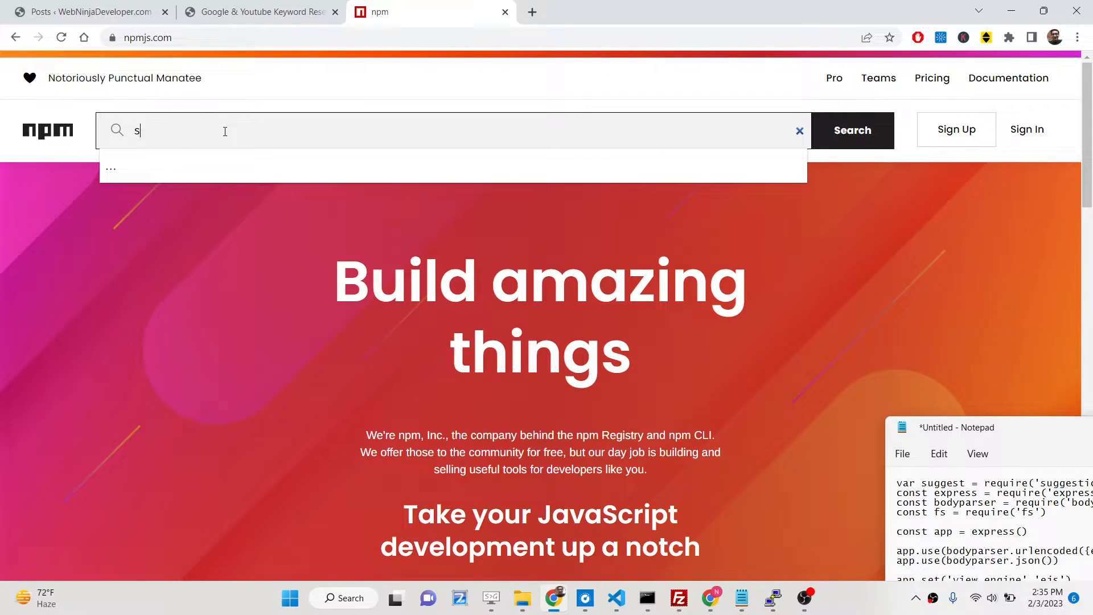
text(uggestion)
key(Return)
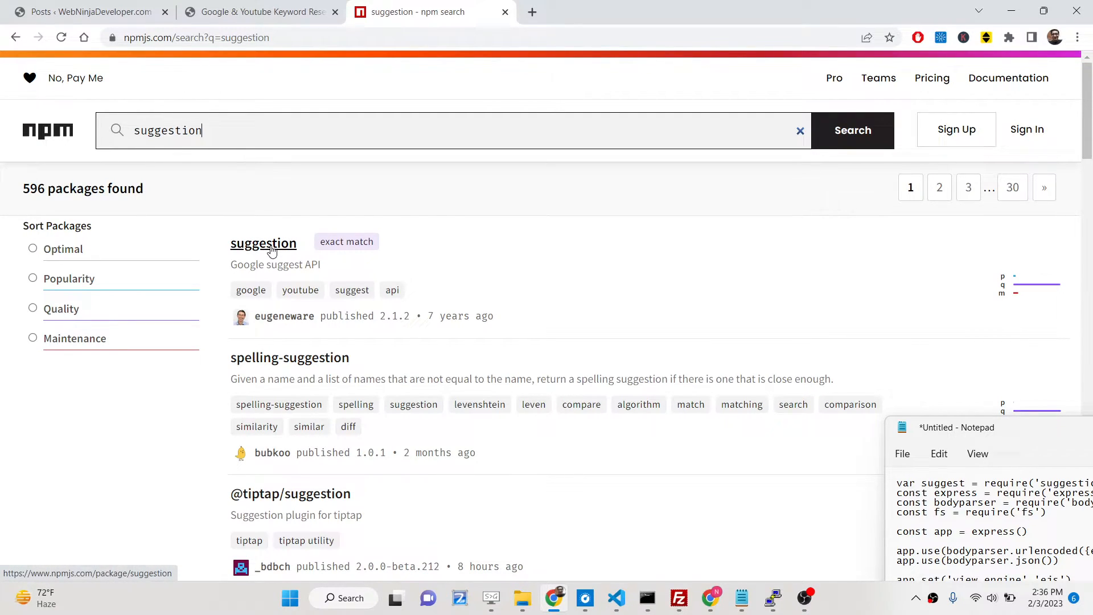
click(272, 249)
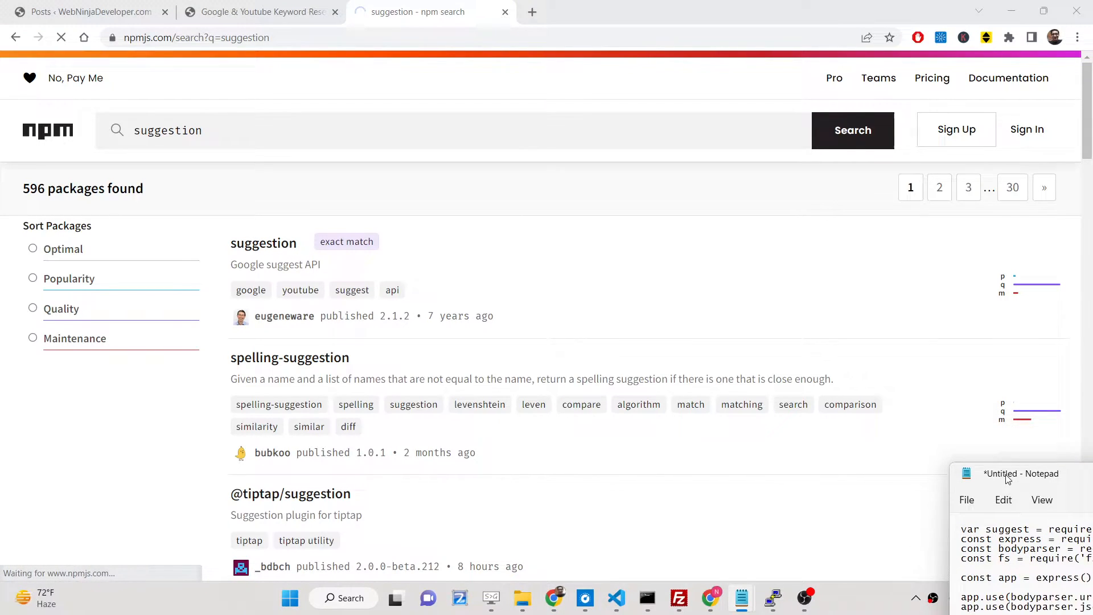
scroll(716, 248, down, 3)
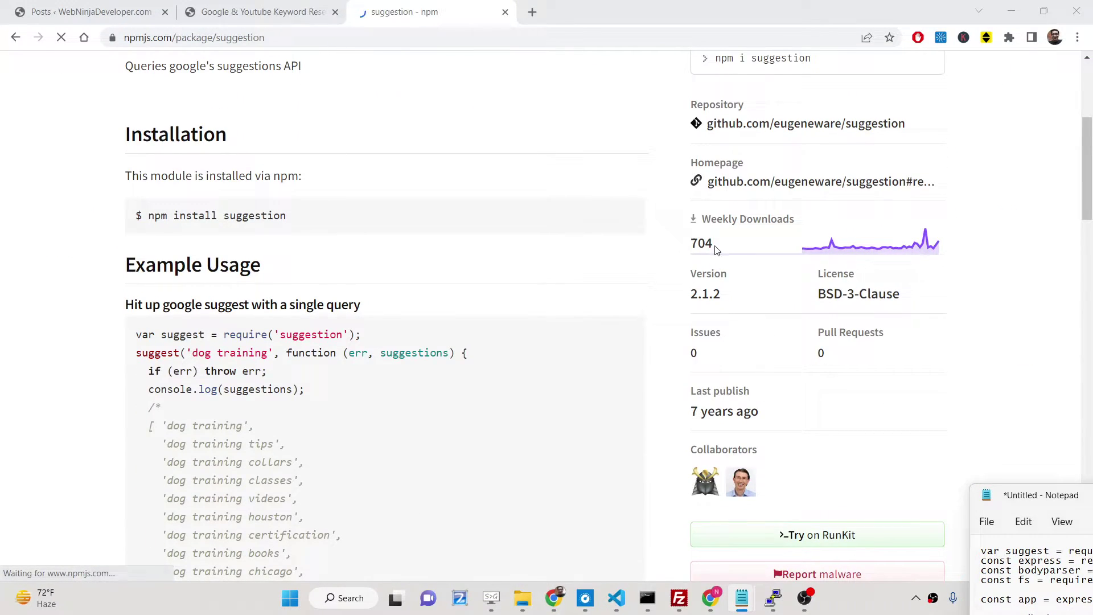
drag(716, 248, 768, 496)
click(459, 276)
scroll(449, 280, down, 3)
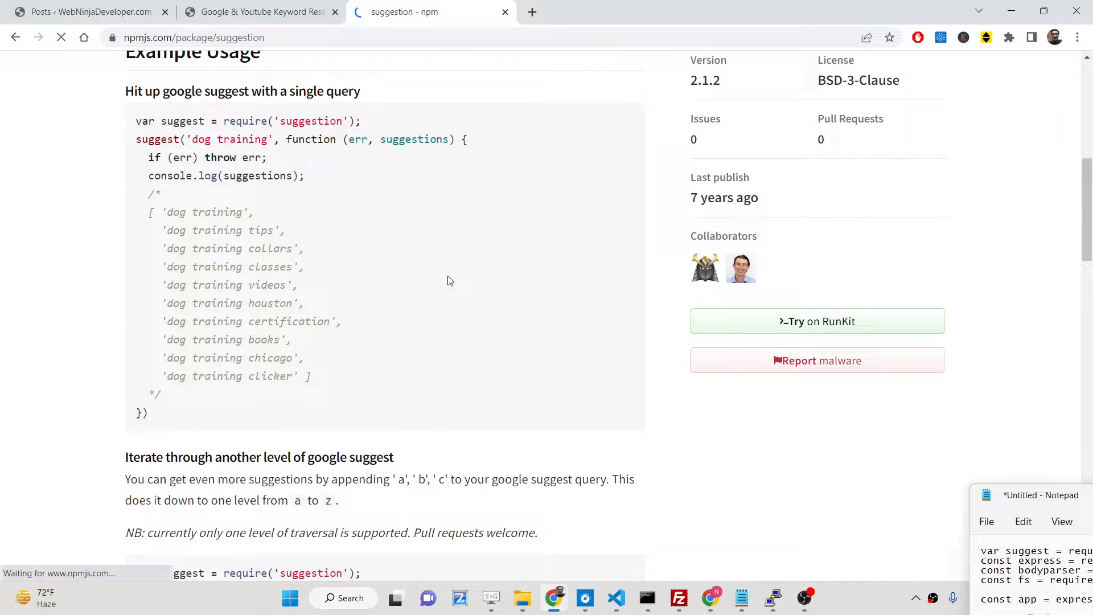
scroll(384, 299, down, 4)
scroll(314, 323, down, 4)
scroll(313, 322, down, 4)
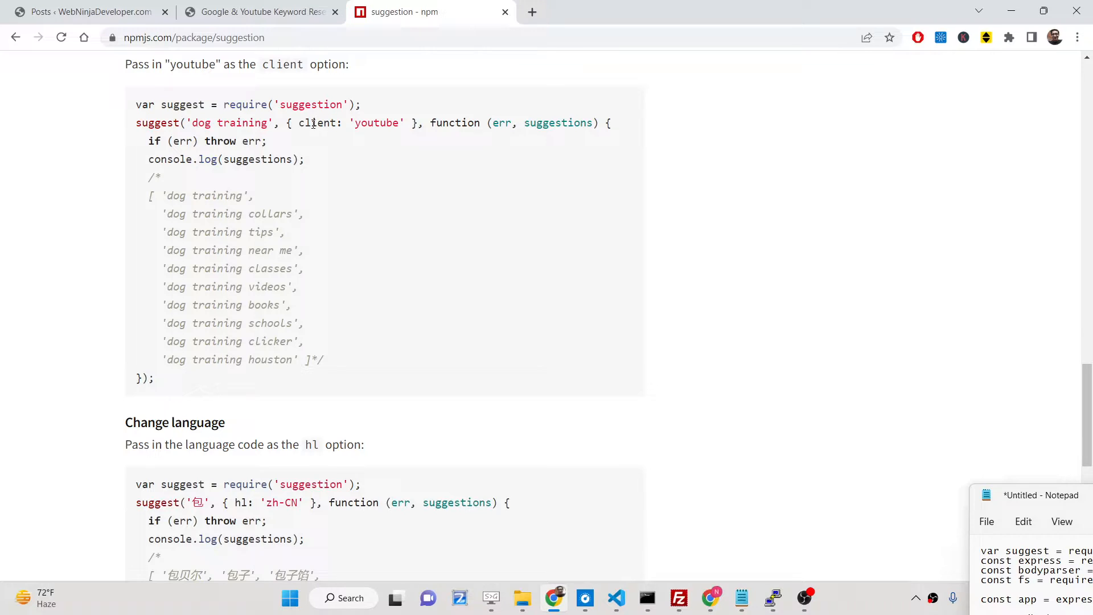
scroll(358, 141, down, 3)
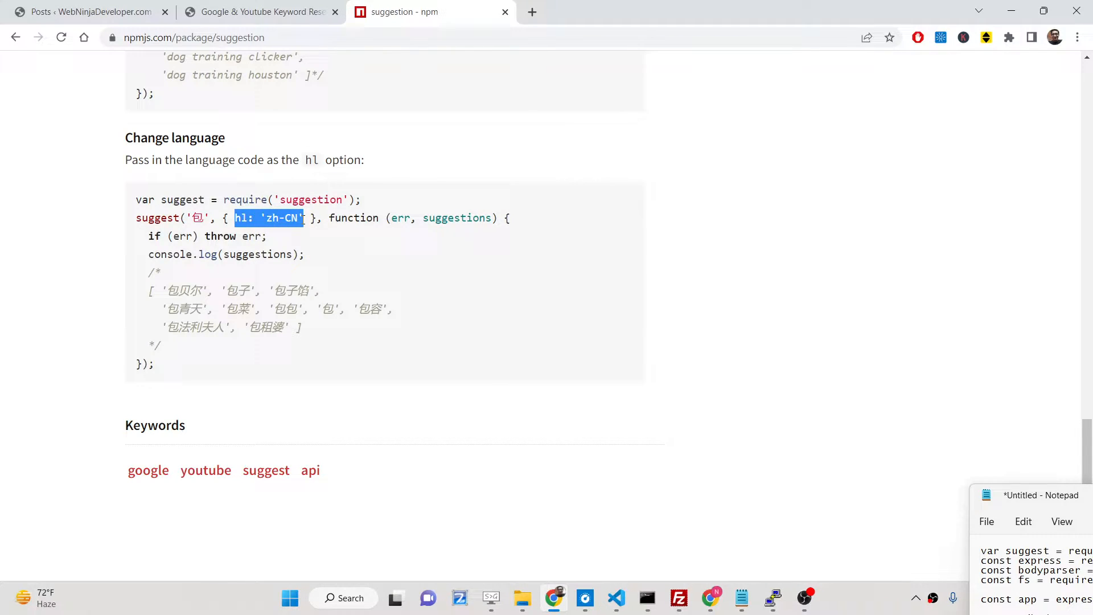
scroll(254, 217, up, 5)
scroll(255, 222, up, 9)
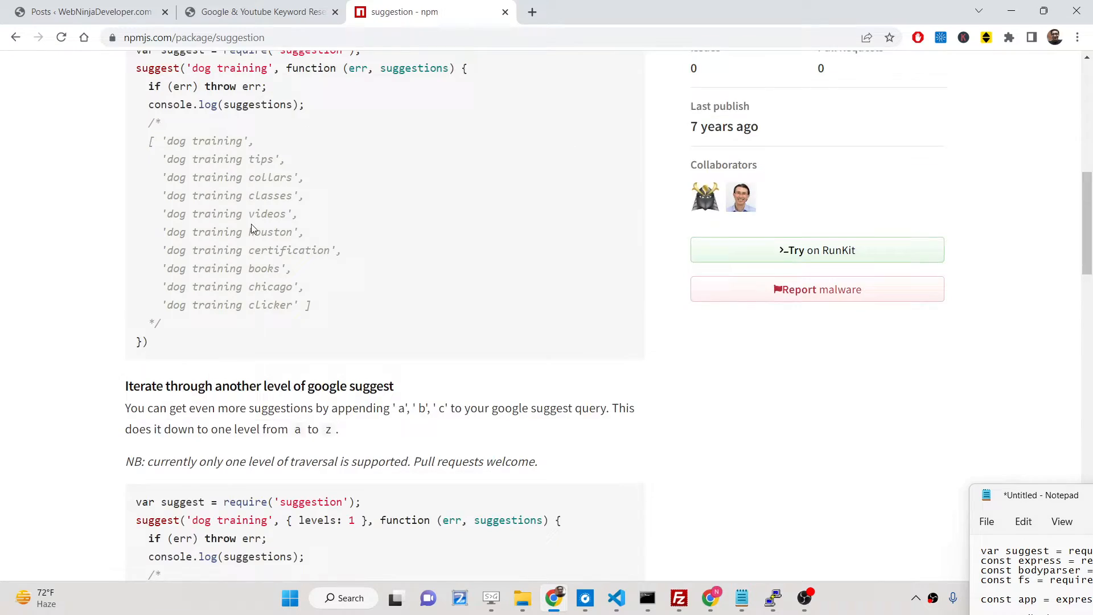
scroll(251, 224, up, 8)
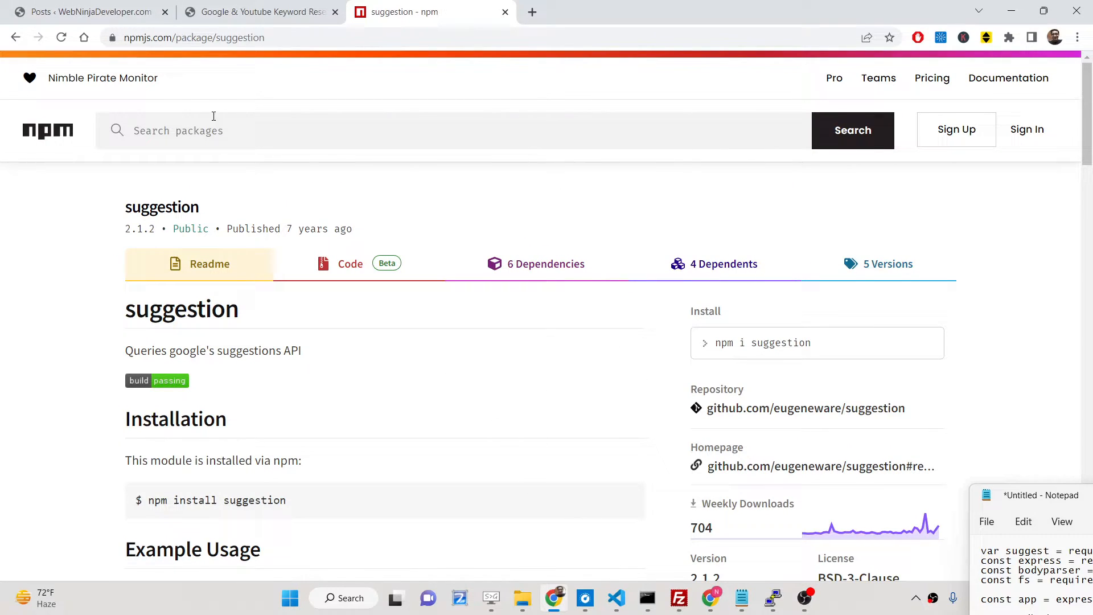
From the WordPress posts list, open the top tutorial post in a new tab and view it.
click(242, 11)
scroll(296, 242, down, 2)
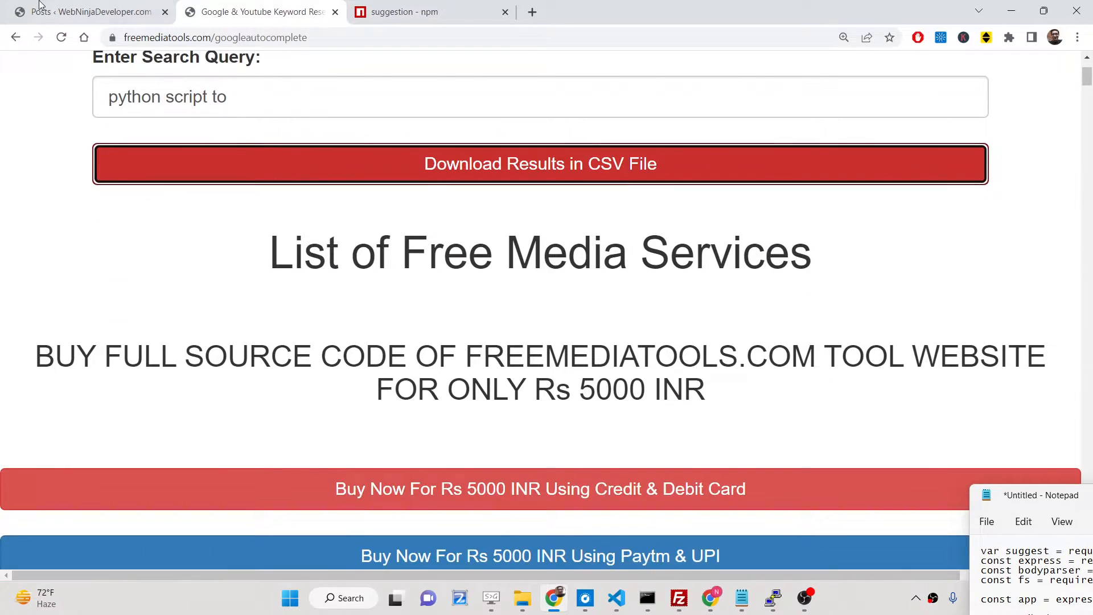
key(ctrl+1)
right_click(202, 267)
click(239, 281)
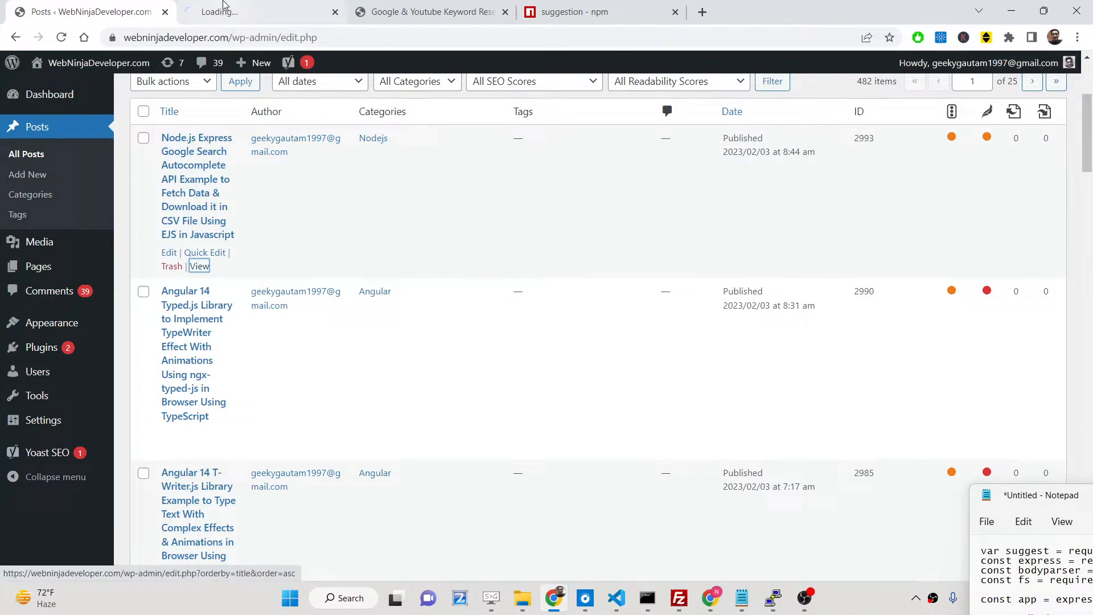
click(218, 12)
scroll(252, 166, down, 5)
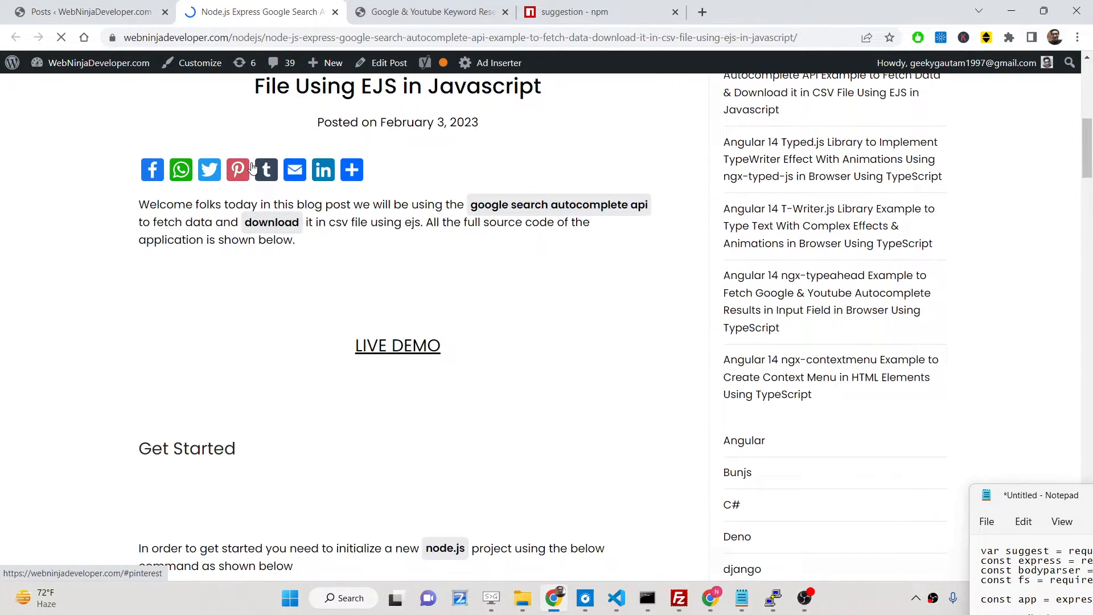
scroll(252, 166, down, 5)
scroll(252, 165, down, 5)
scroll(252, 166, down, 5)
scroll(252, 166, down, 5)
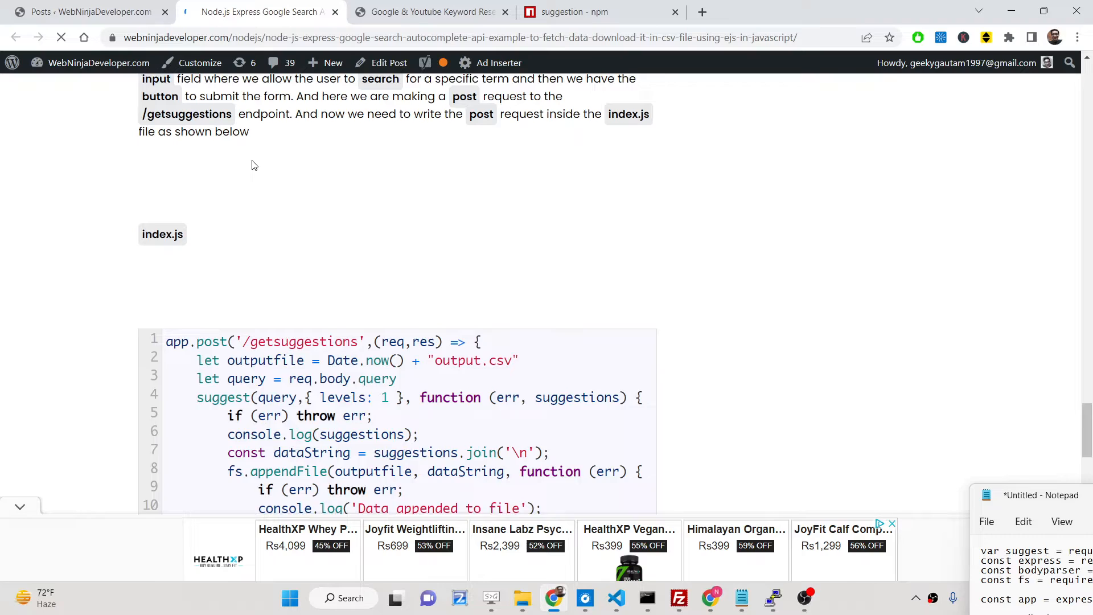
scroll(253, 166, down, 5)
scroll(252, 166, down, 5)
scroll(252, 165, up, 5)
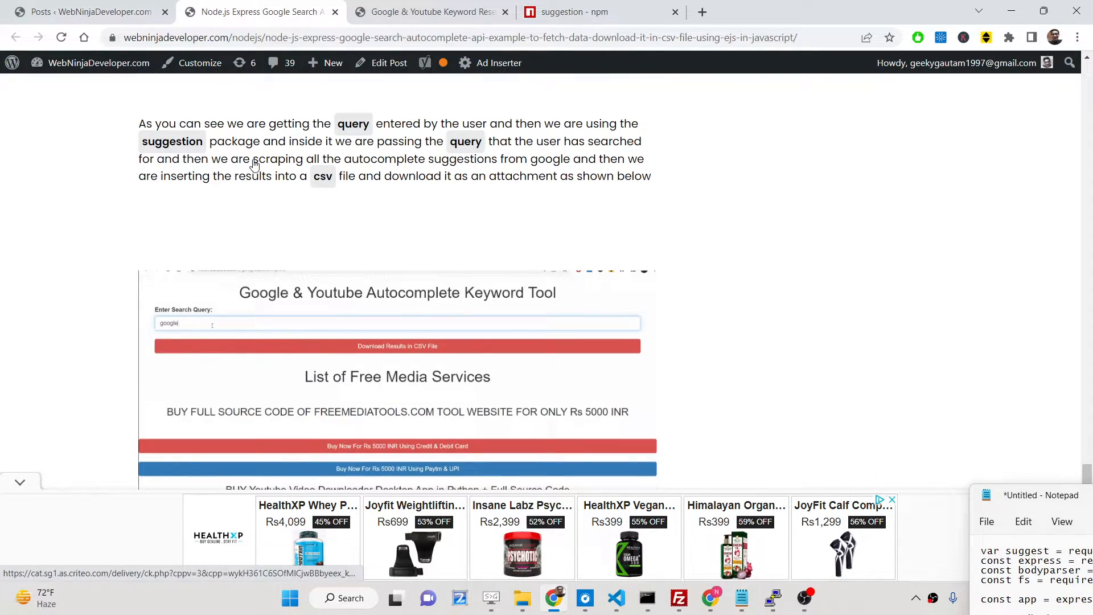
scroll(252, 164, down, 5)
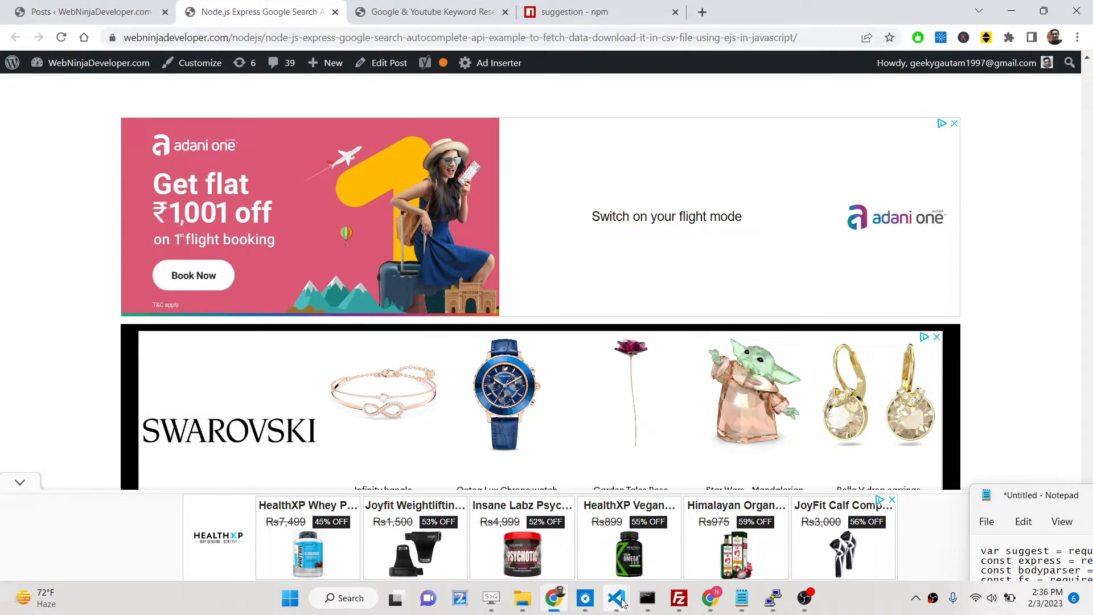
Empty index.ejs and index.js, then check the ejs, express and suggestion dependencies in package.json.
mouse_move(616, 598)
click(683, 529)
key(ctrl+a)
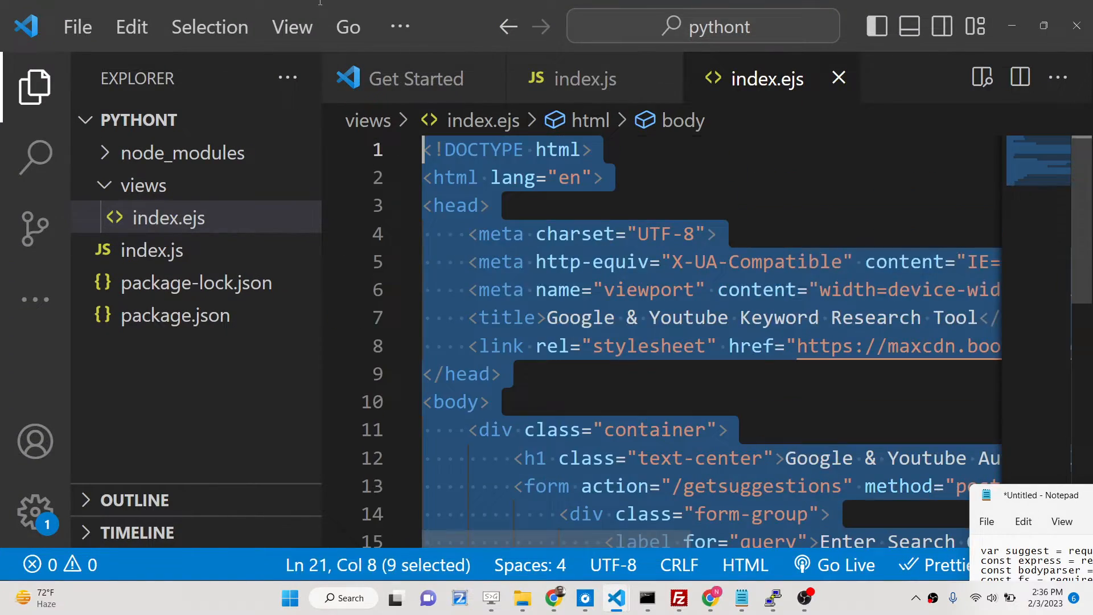
key(Delete)
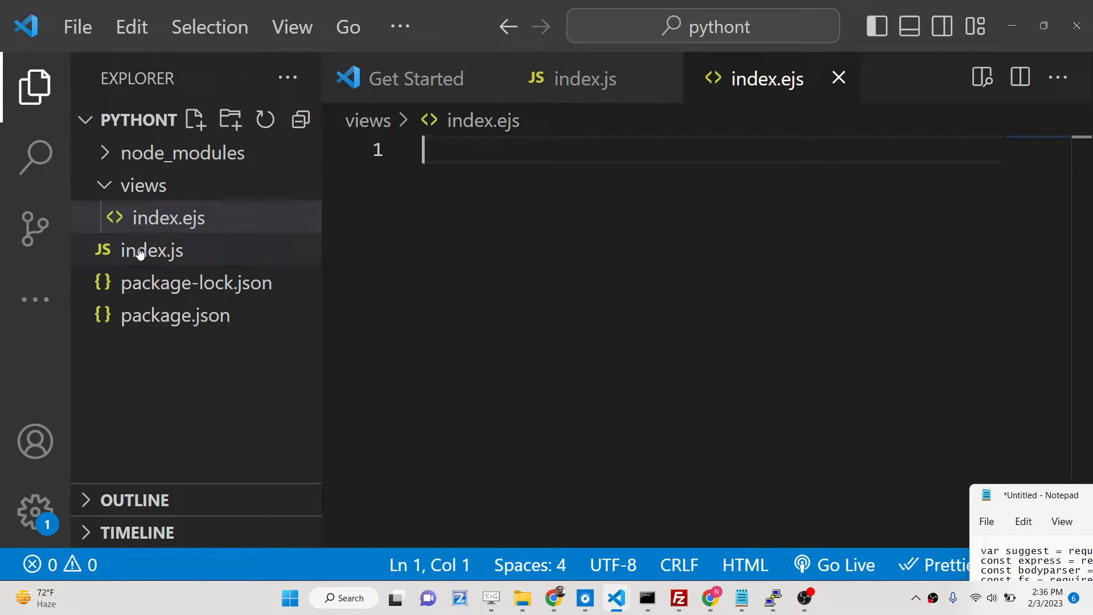
click(139, 254)
scroll(552, 371, down, 1)
scroll(552, 371, down, 3)
scroll(551, 370, up, 3)
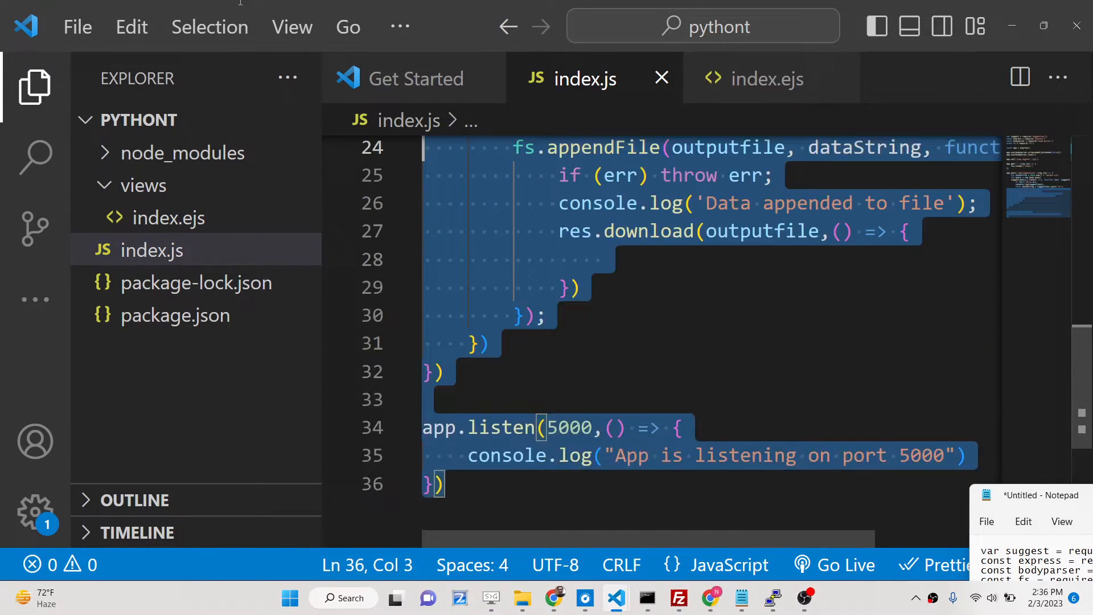
key(Delete)
click(162, 315)
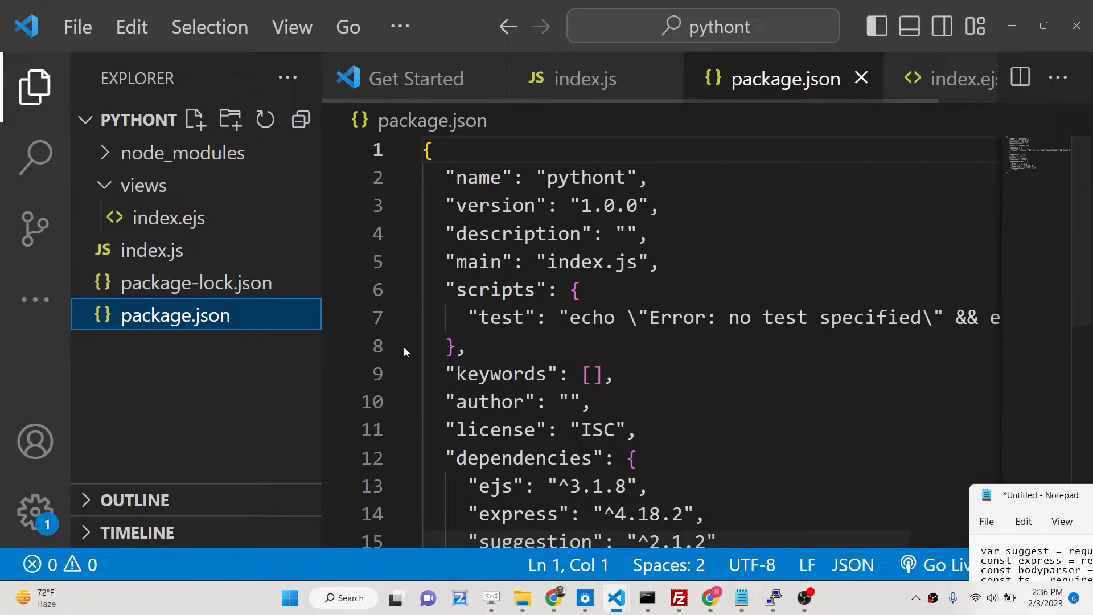
scroll(404, 347, down, 3)
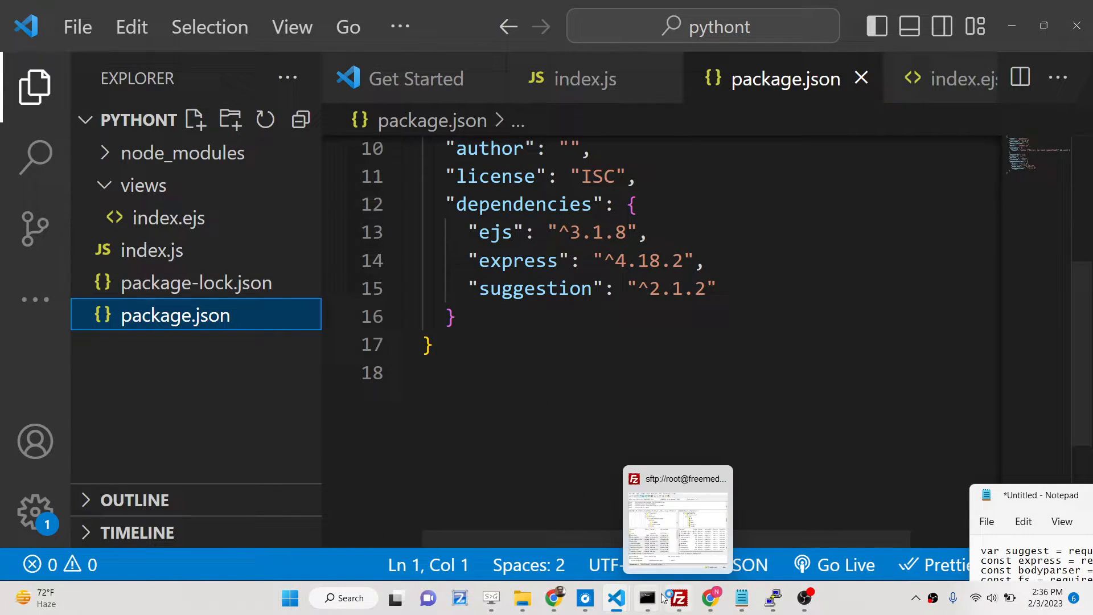
Stop the running nodemon server with Ctrl+C and clear the console to a fresh prompt.
mouse_move(647, 598)
click(1000, 533)
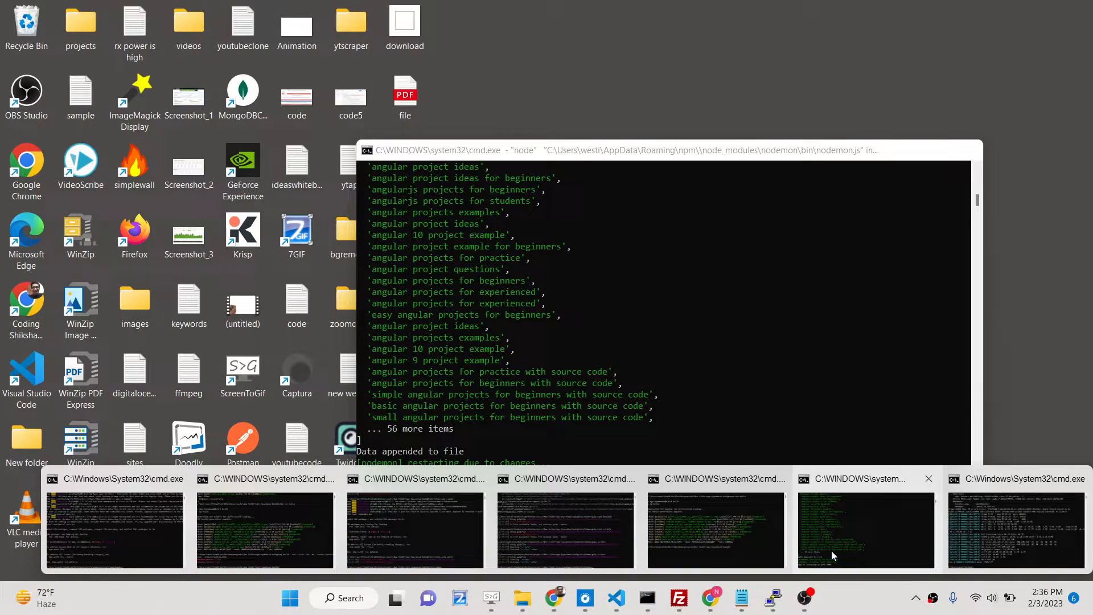
click(831, 555)
click(656, 350)
key(ctrl+c)
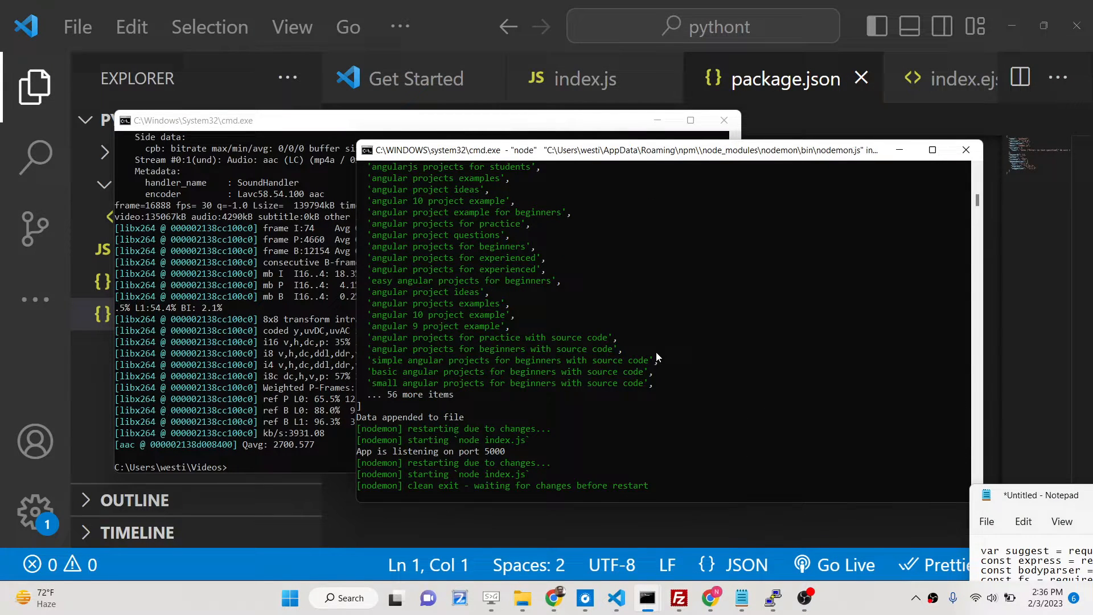
key(ctrl+c)
text(cls)
key(Return)
text(n)
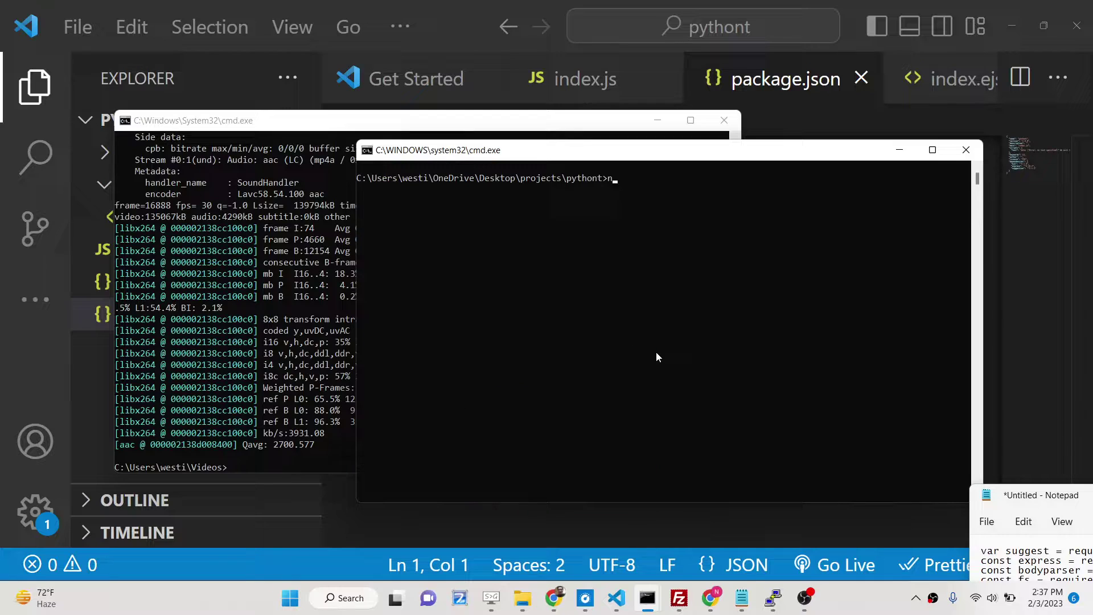
text(pm i express )
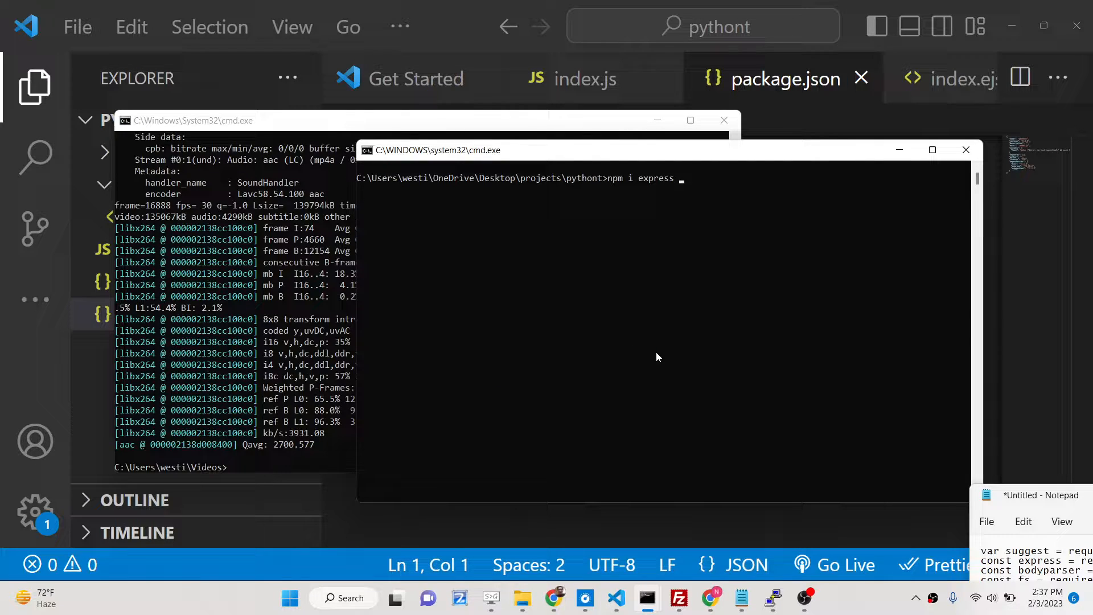
text(ejs suggestion)
Run 'npm i express ejs suggestion', clear the console, then start index.js under nodemon.
click(657, 119)
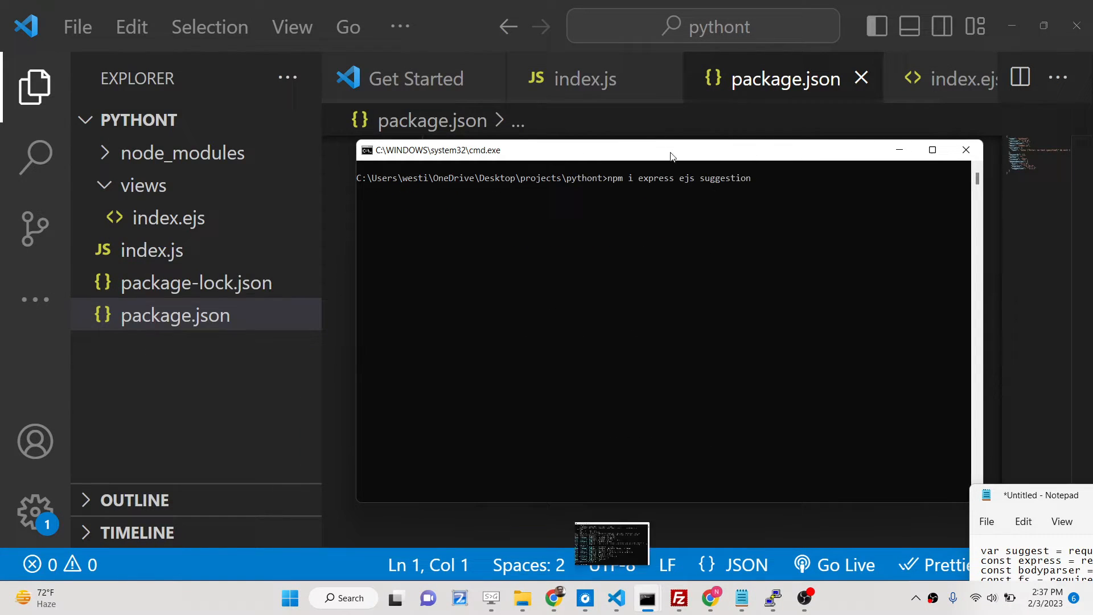
drag(714, 149, 553, 150)
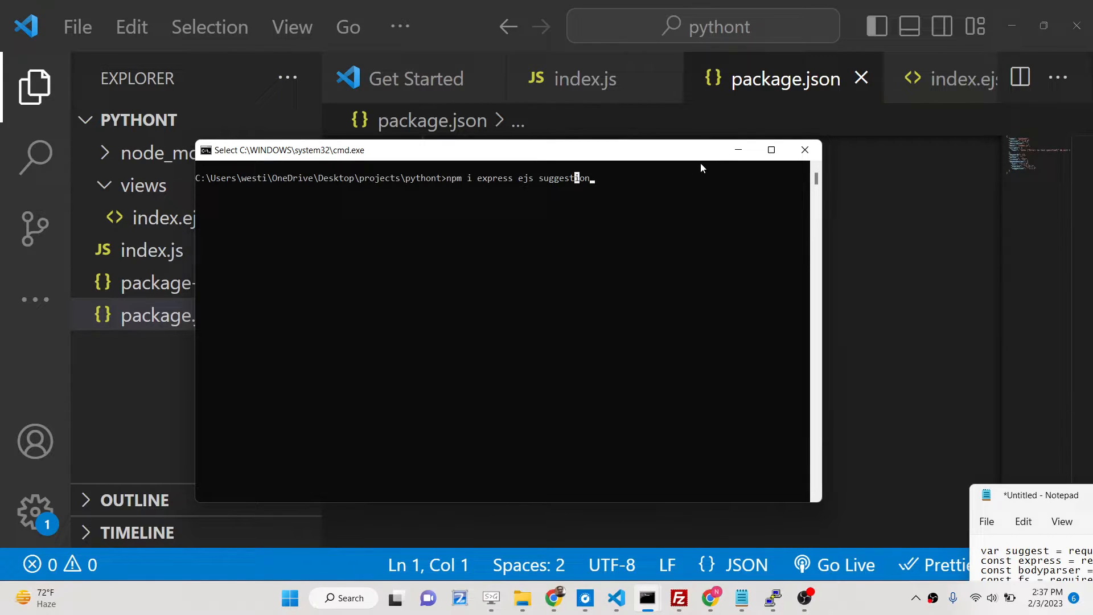
key(Return)
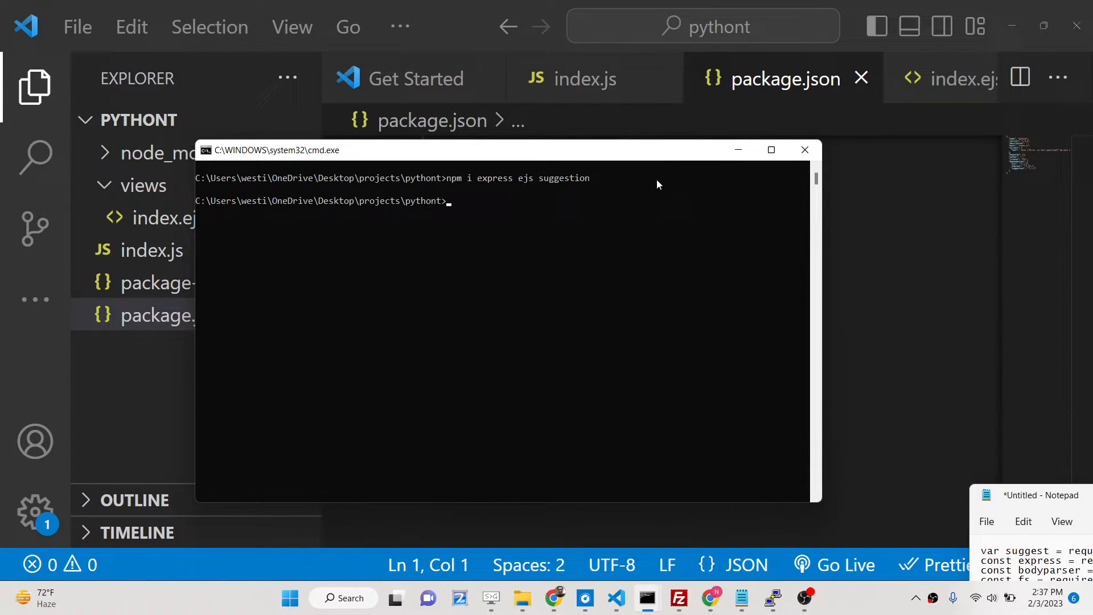
text(cls)
key(Return)
text(mon)
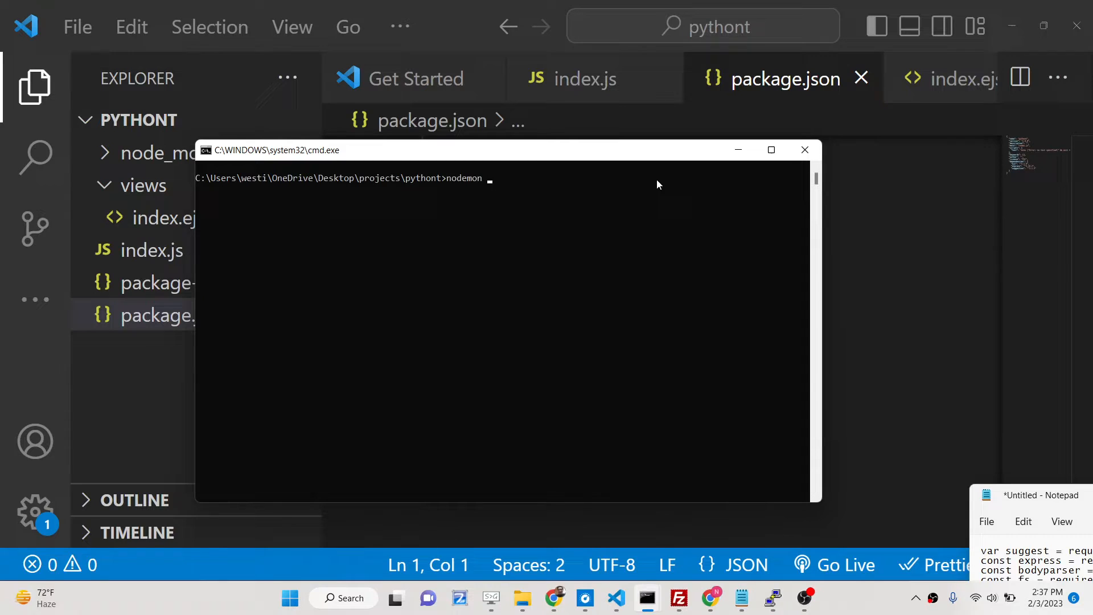
text( index.js)
key(Return)
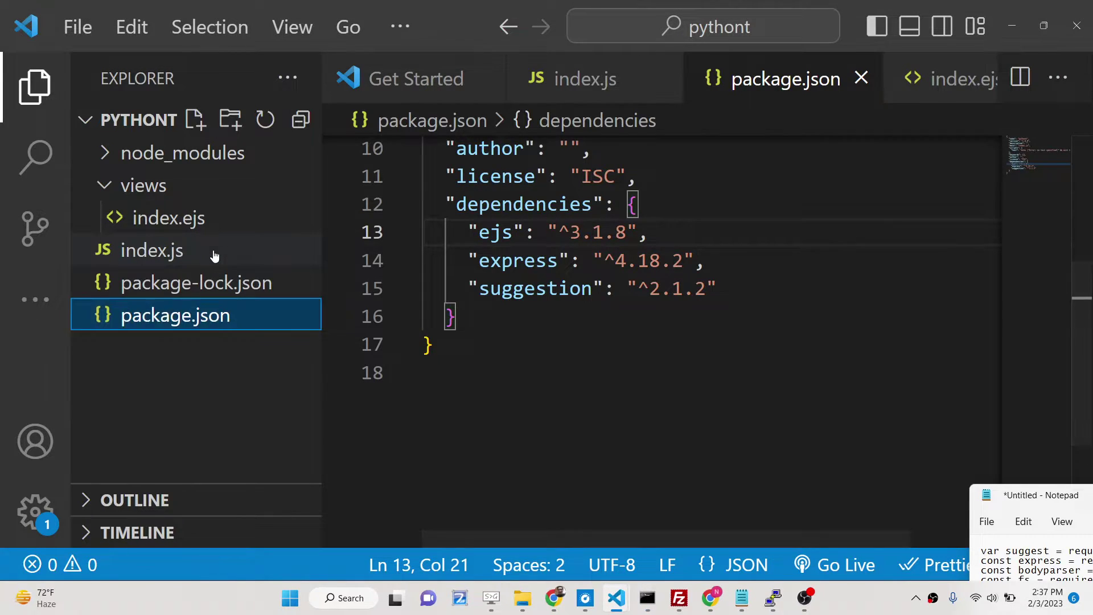
In index.js, write const express = require('express') with the sidebar hidden.
click(214, 251)
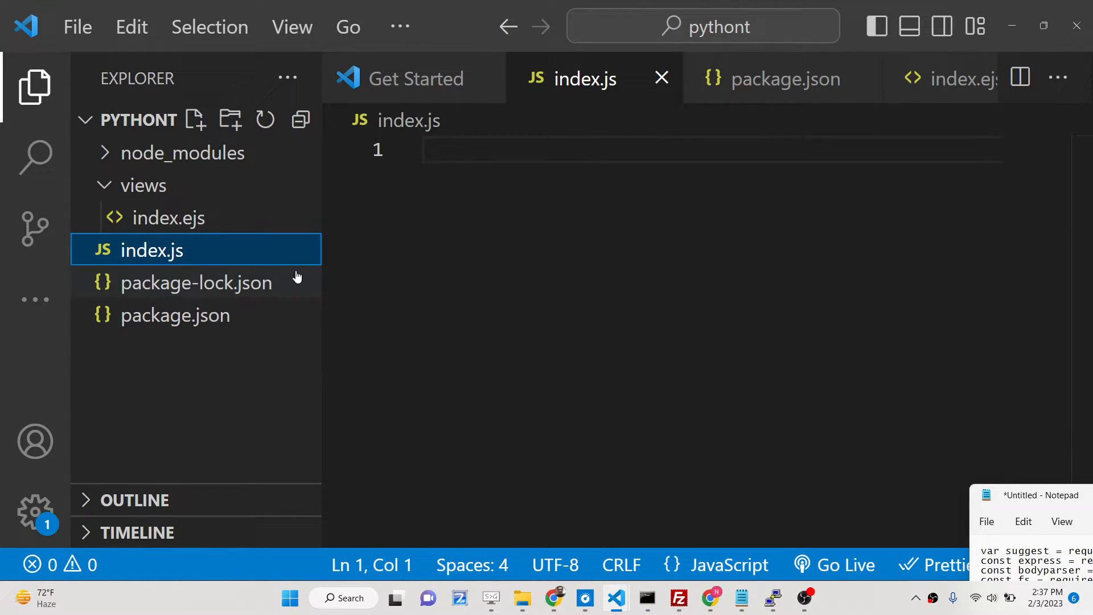
click(600, 292)
click(43, 79)
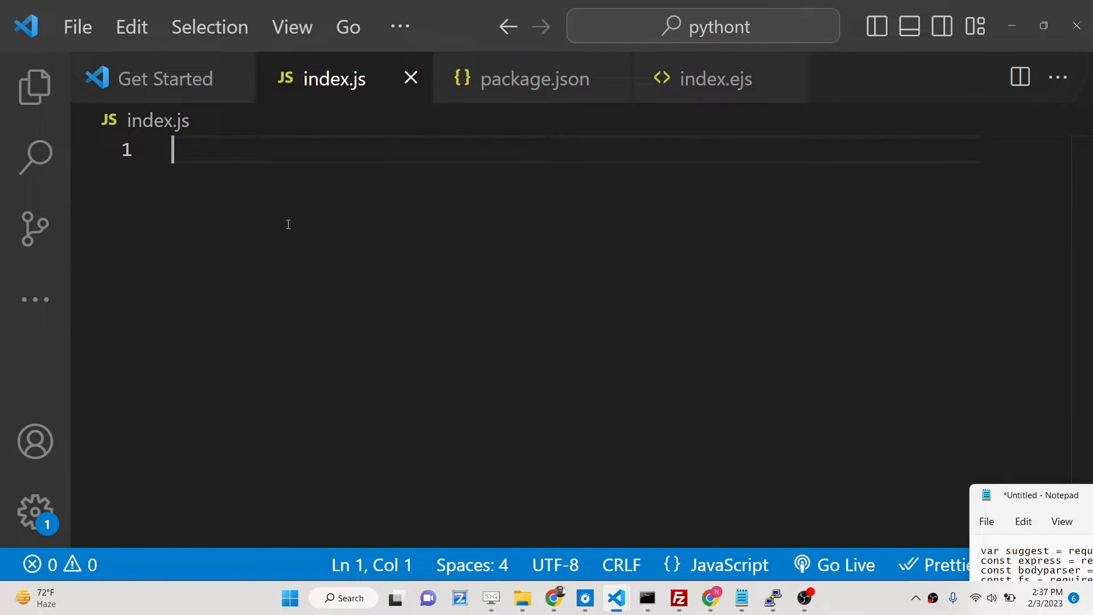
key(ctrl+equal)
key(ctrl+equal)
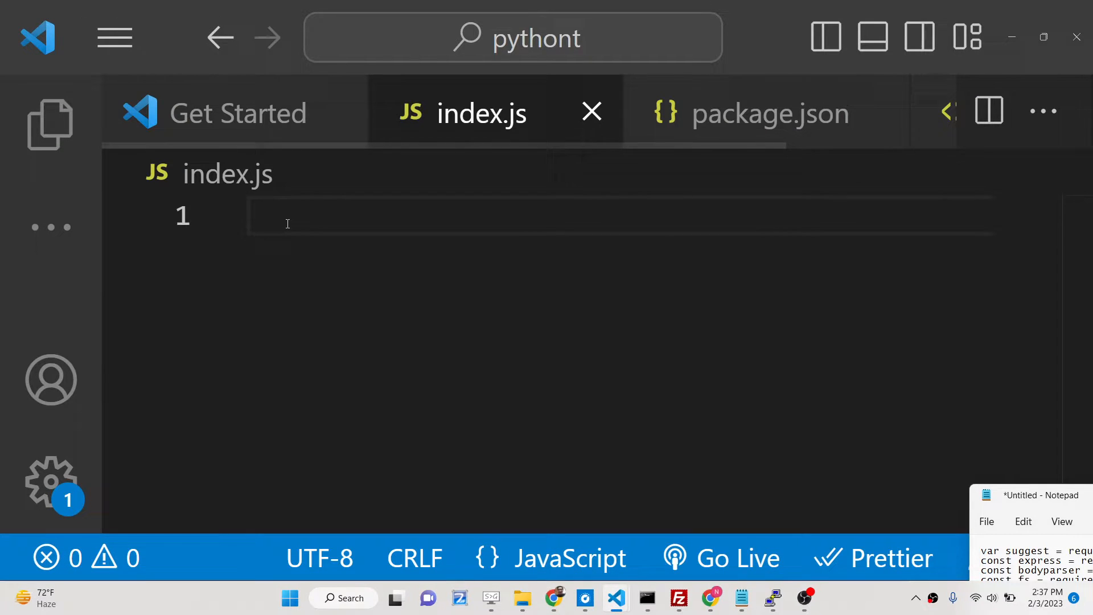
text(let express =)
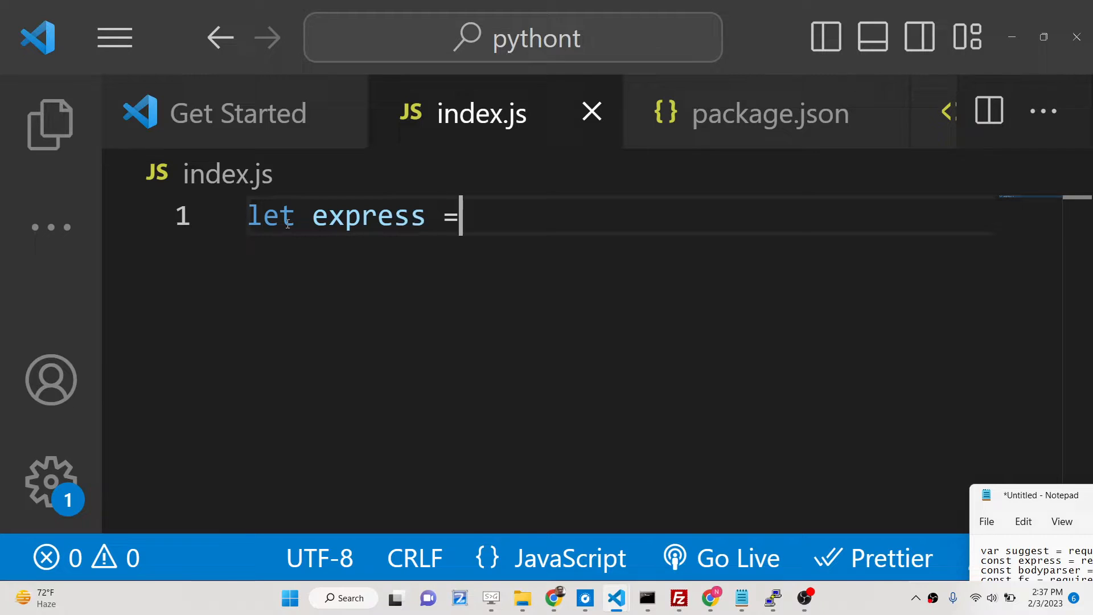
key(ctrl+minus)
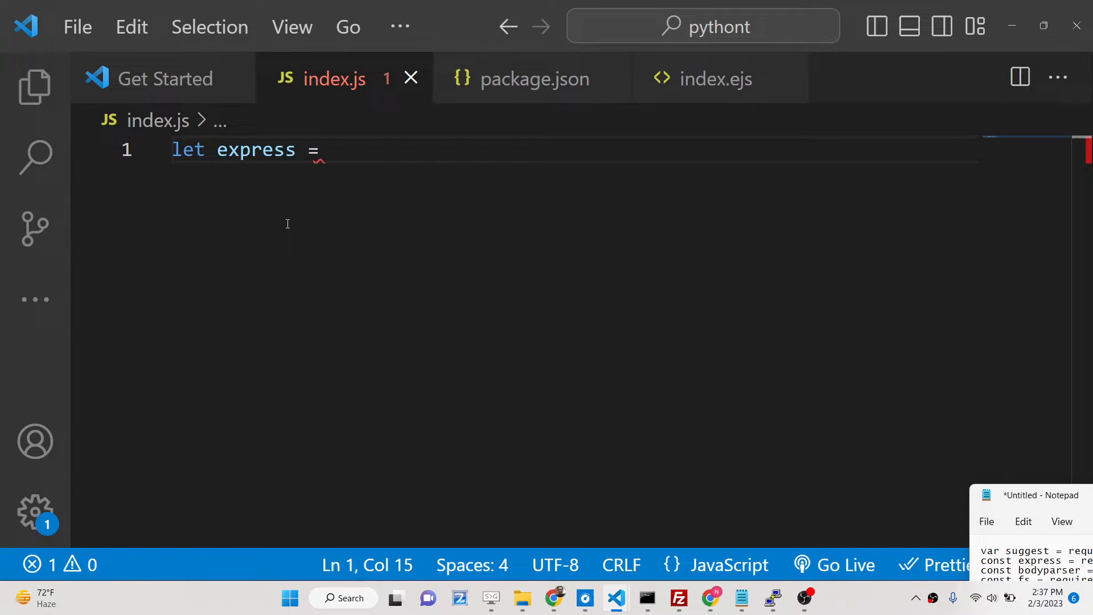
text(require()
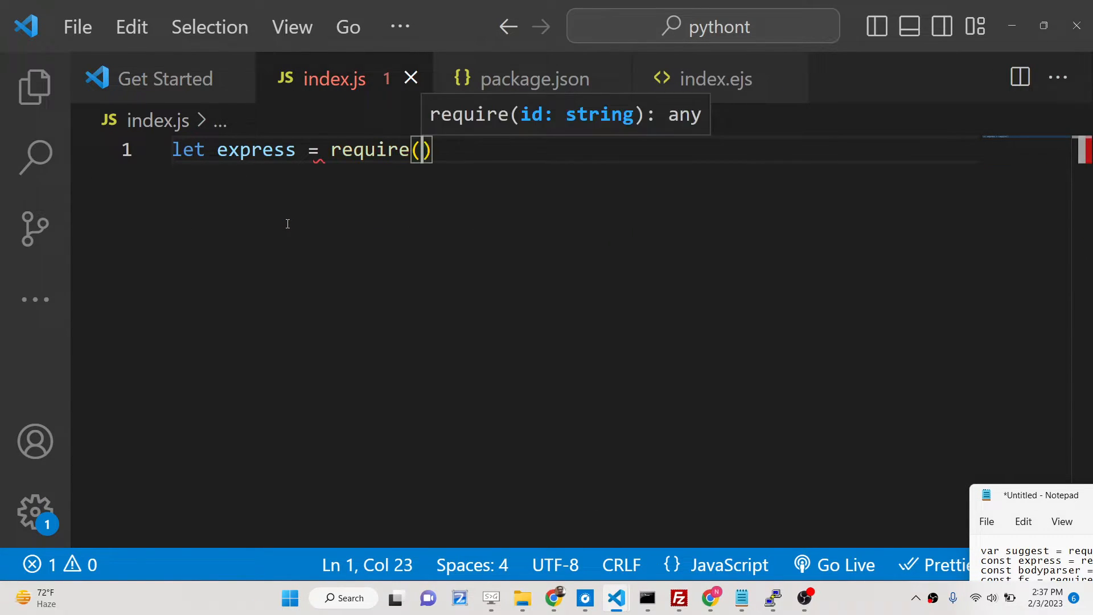
text('express)
key(End)
key(Return)
key(Return)
text(co)
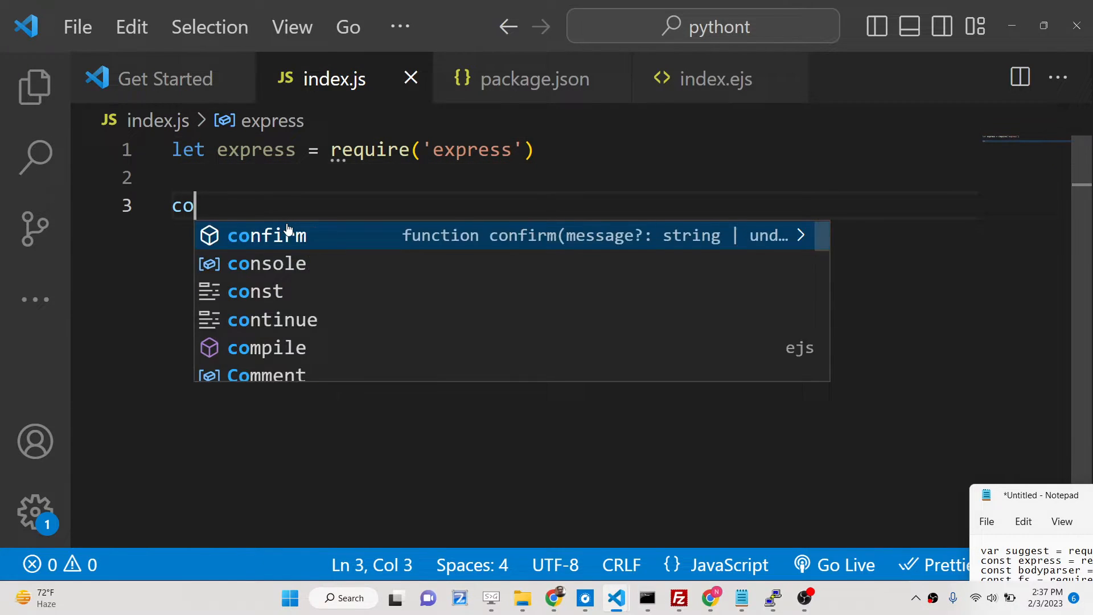
text(nst app = express)
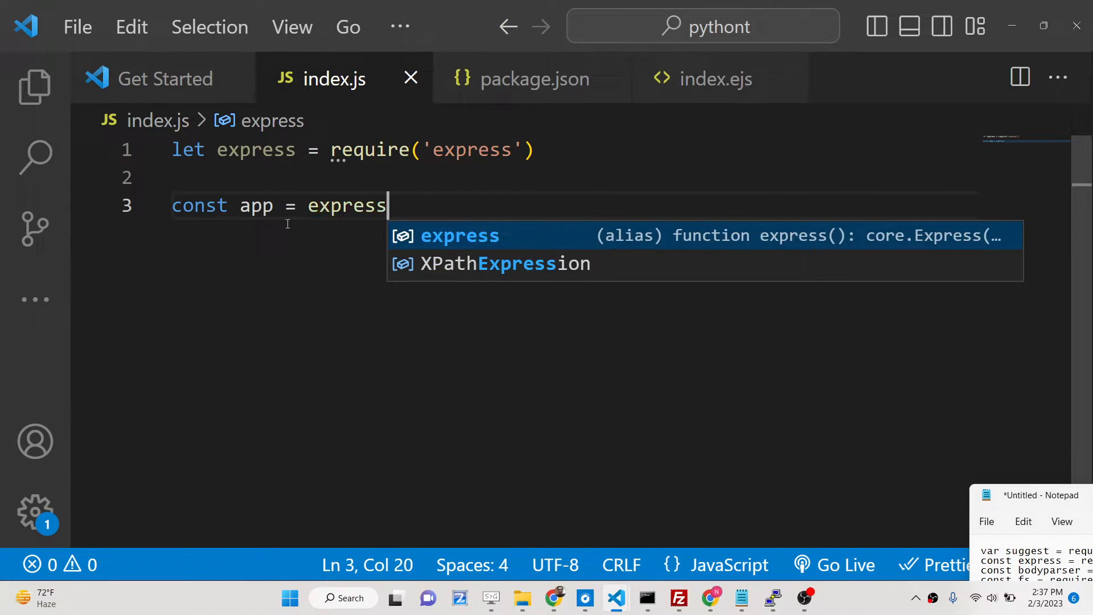
text(())
Create the Express app and make it listen on port 5000, logging a listening message.
key(Return)
key(Return)
text(app.li)
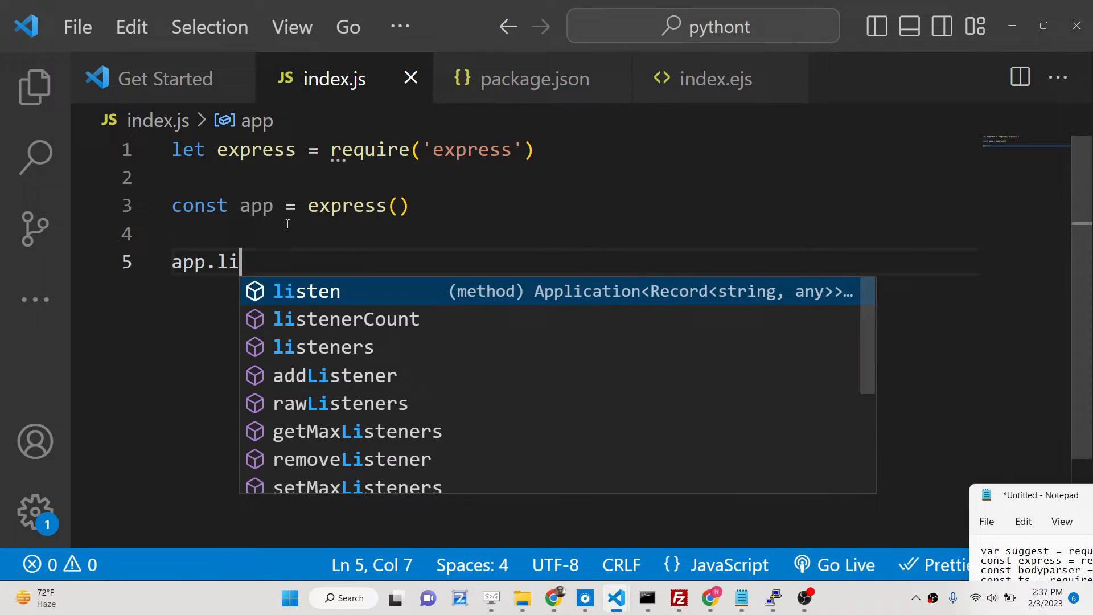
text(sten(5000,9)
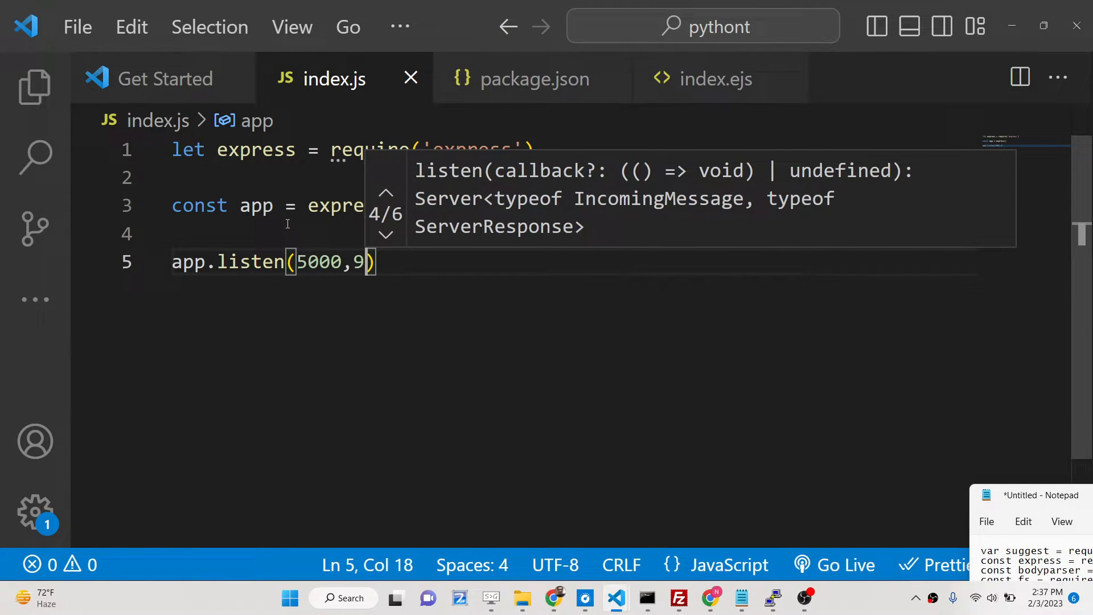
key(BackSpace)
text(() =>)
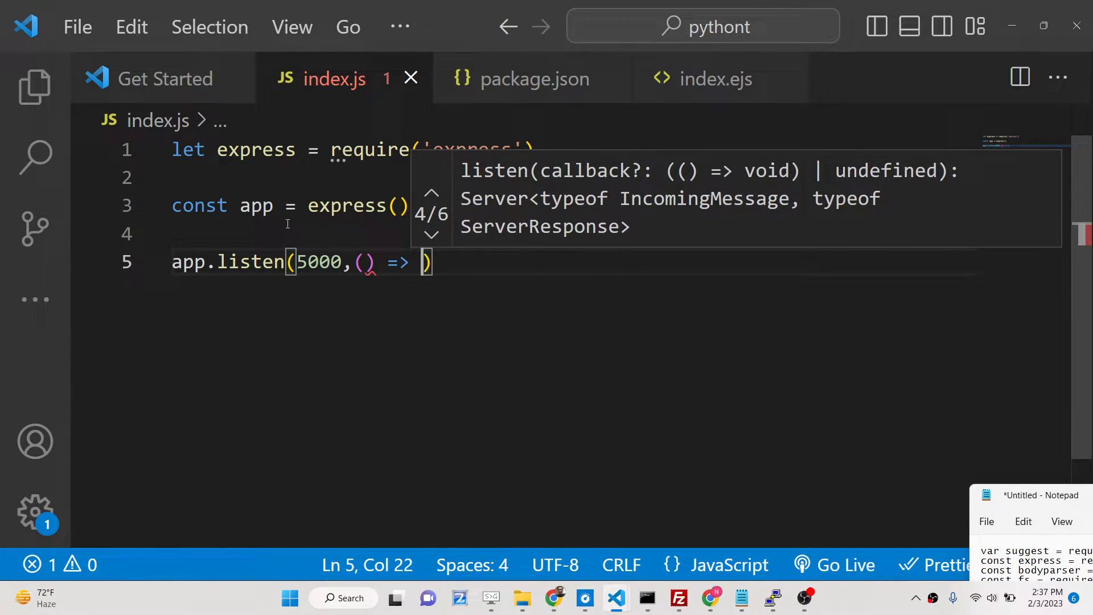
text( {)
key(Return)
text(console.log()
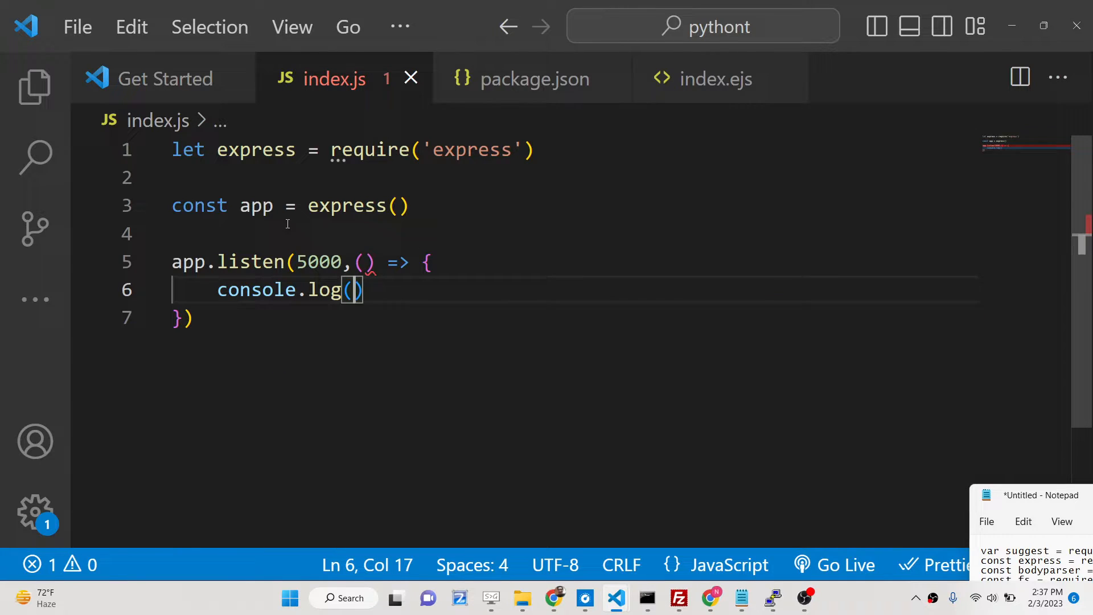
text("App is)
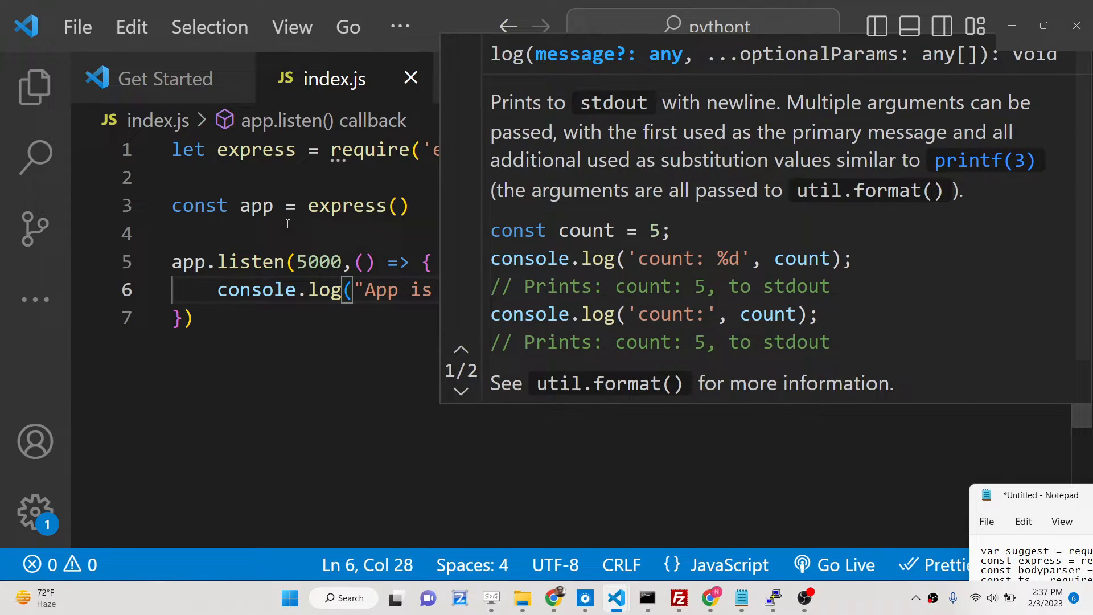
text( run on por)
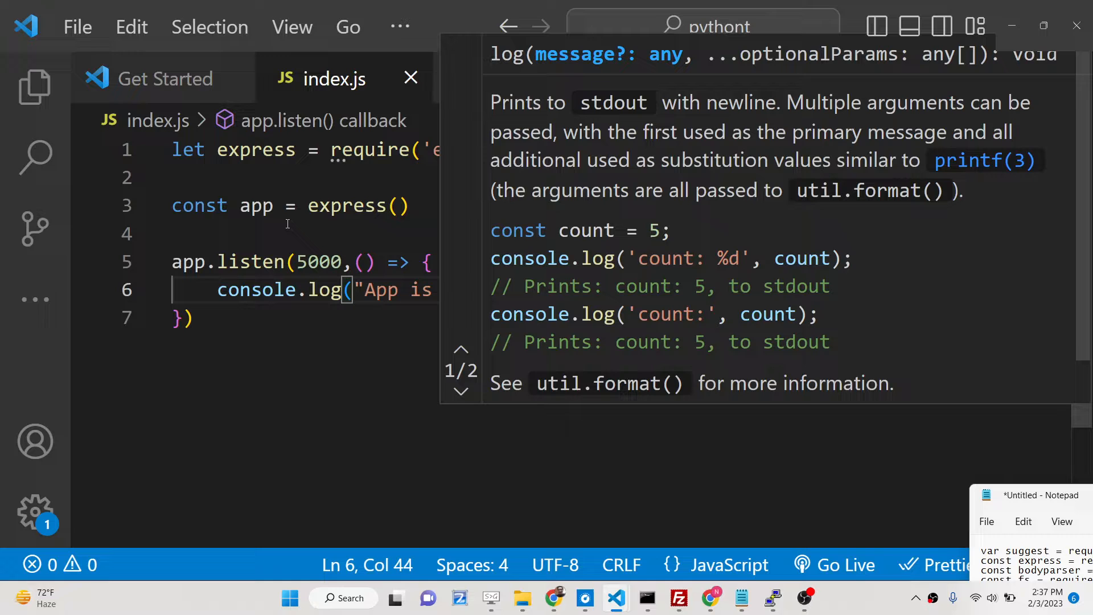
click(296, 263)
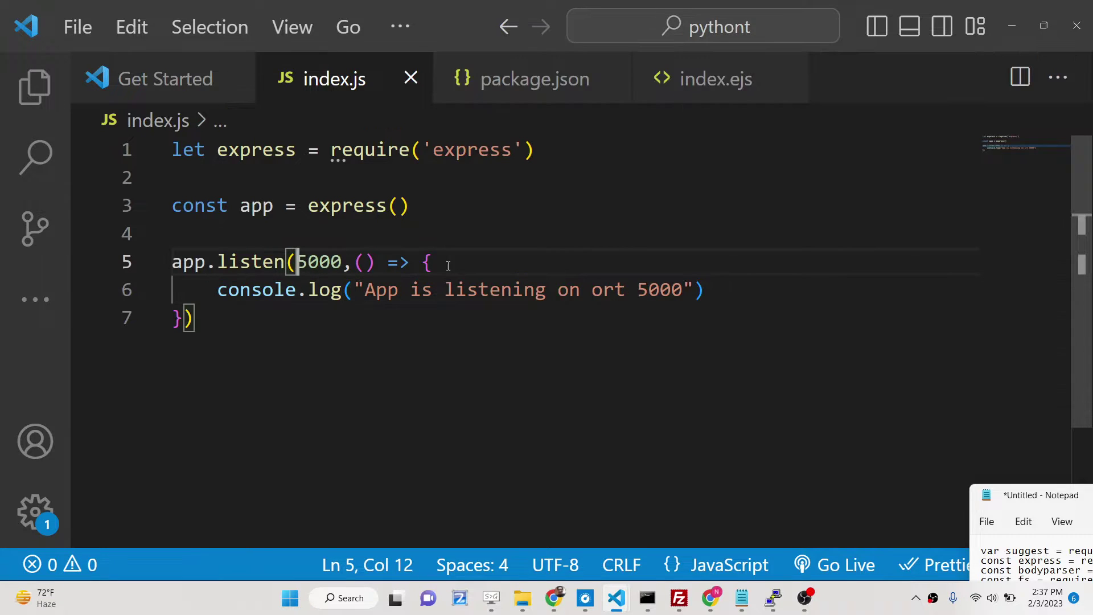
Add a root GET route that renders the index view.
click(504, 212)
key(Return)
key(Return)
text(app.g)
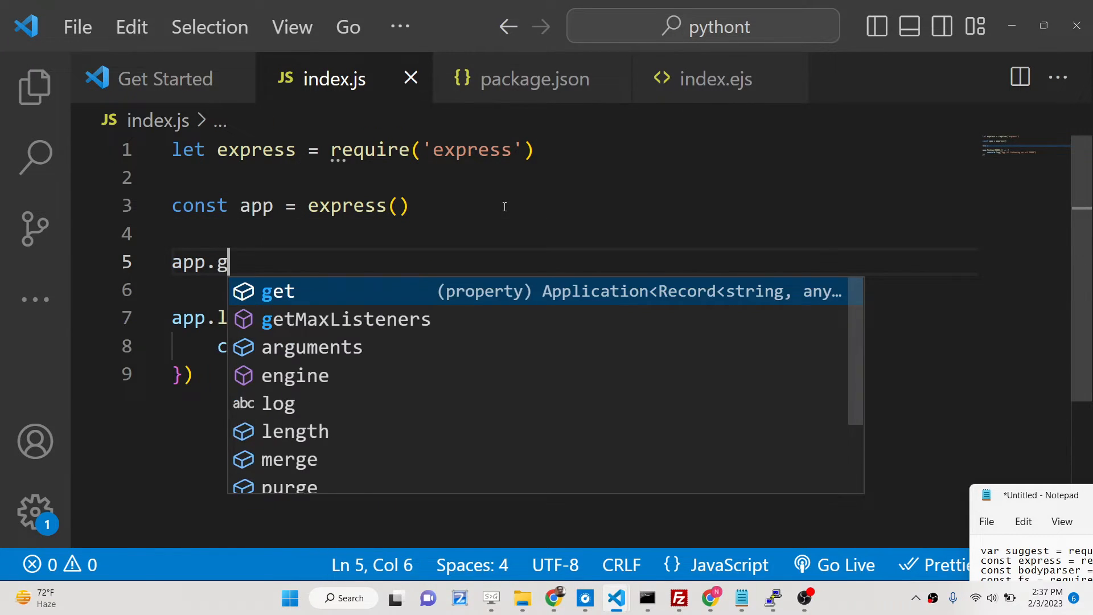
text(et('/')
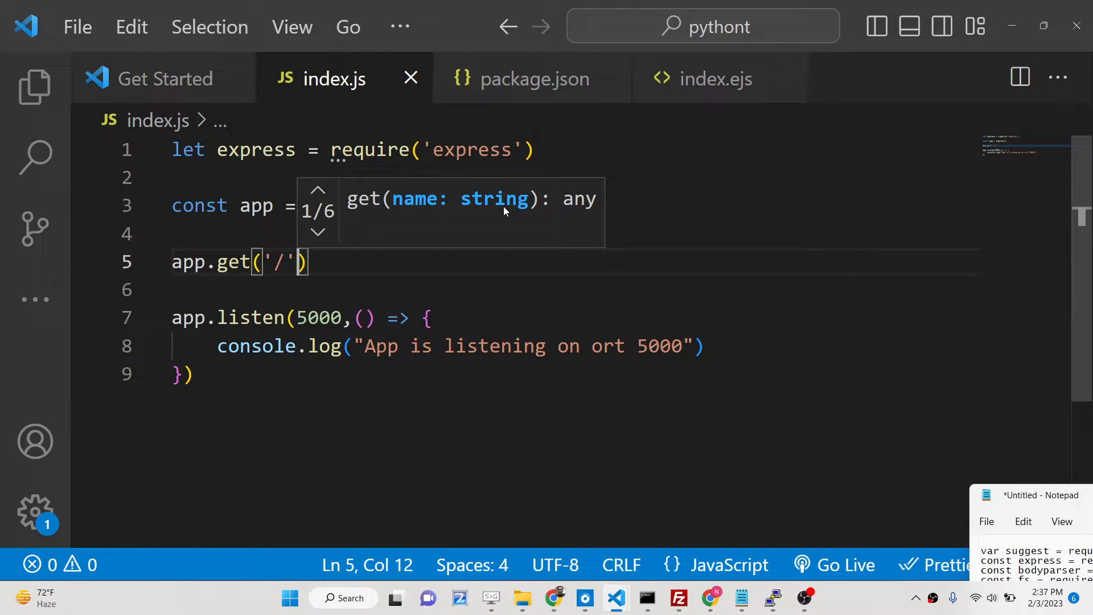
text(,(te)
key(BackSpace)
key(BackSpace)
text(r)
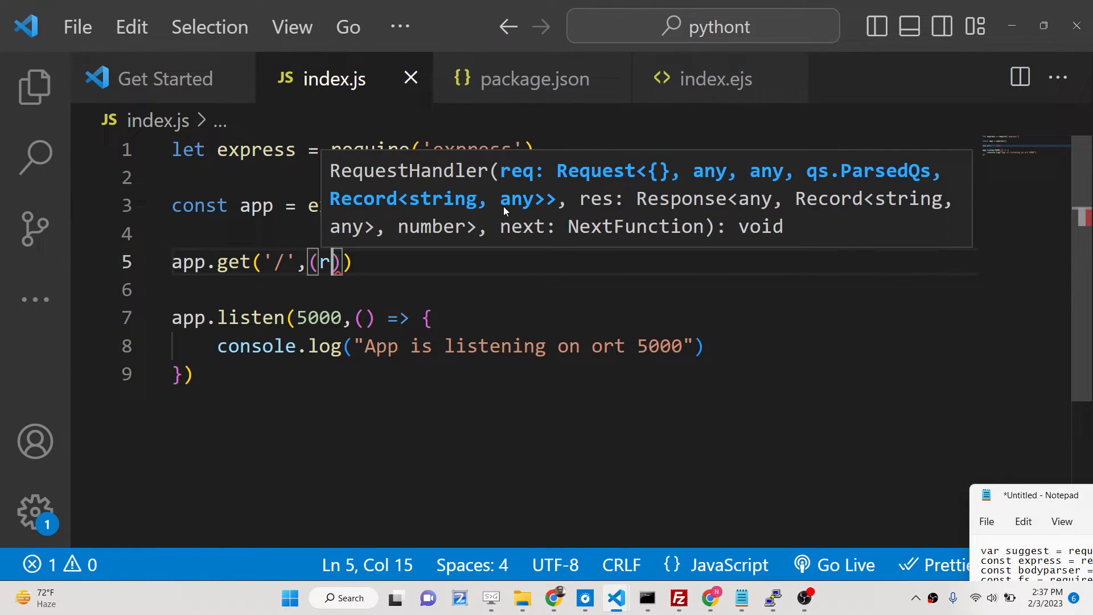
text(eq,res) =)
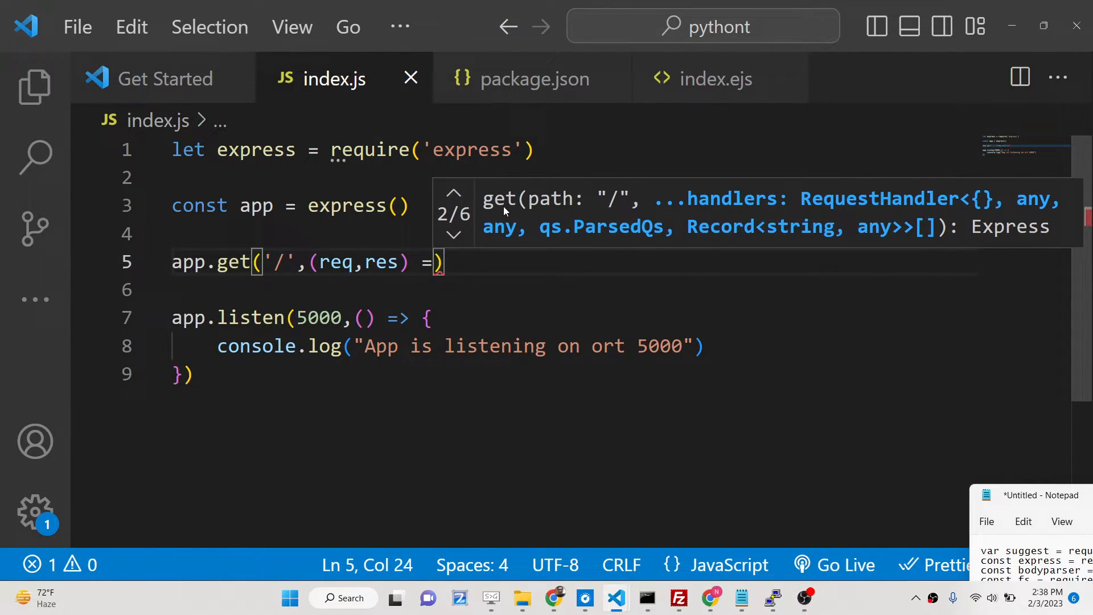
text(> {)
key(Return)
text(res.r)
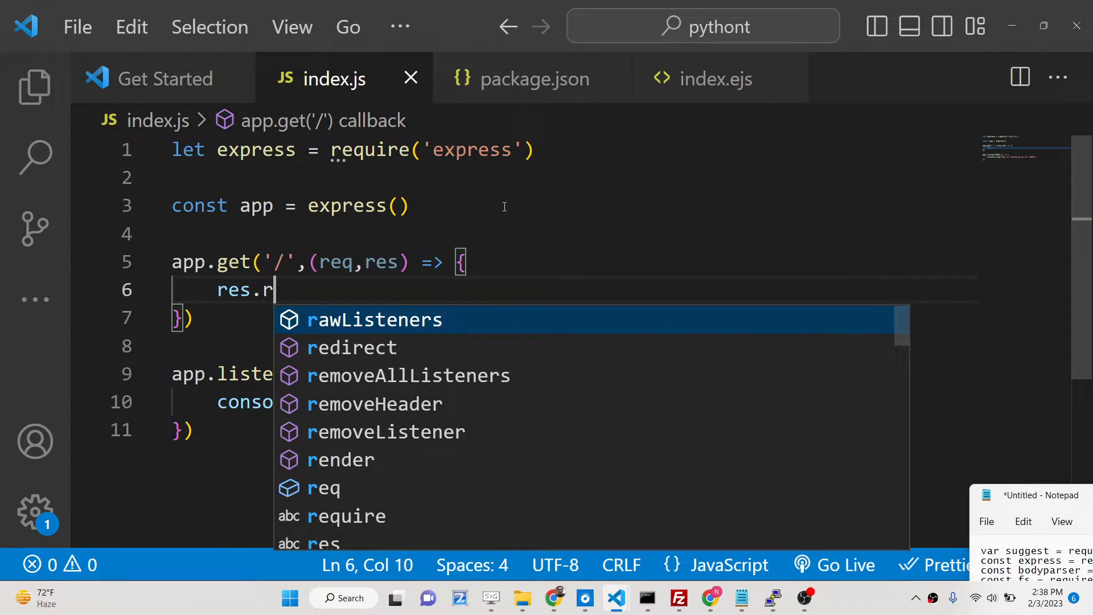
text(ender('index)
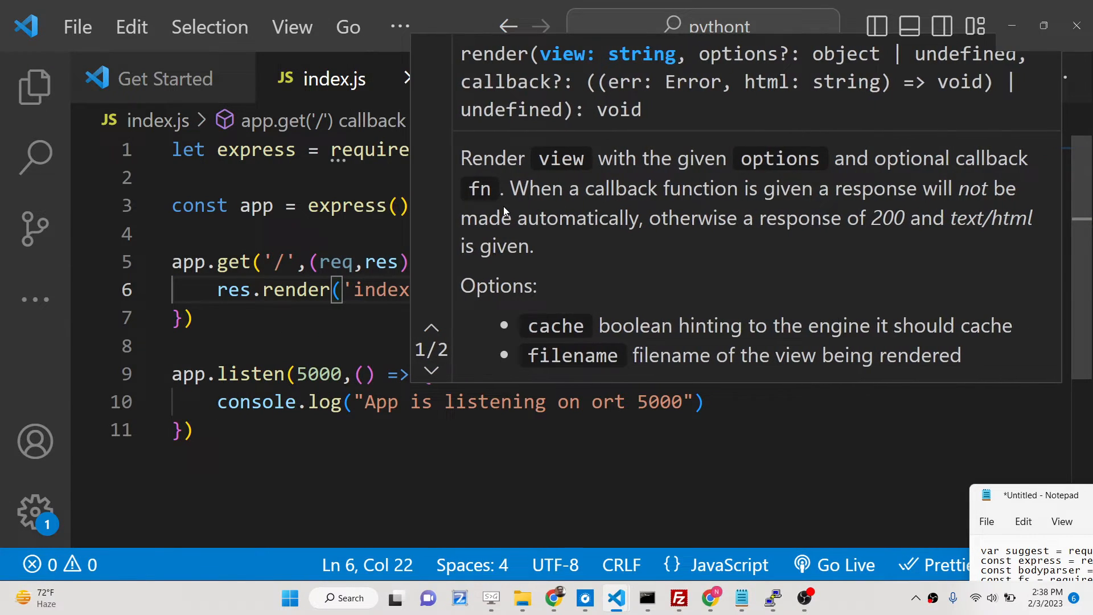
click(296, 262)
double_click(382, 290)
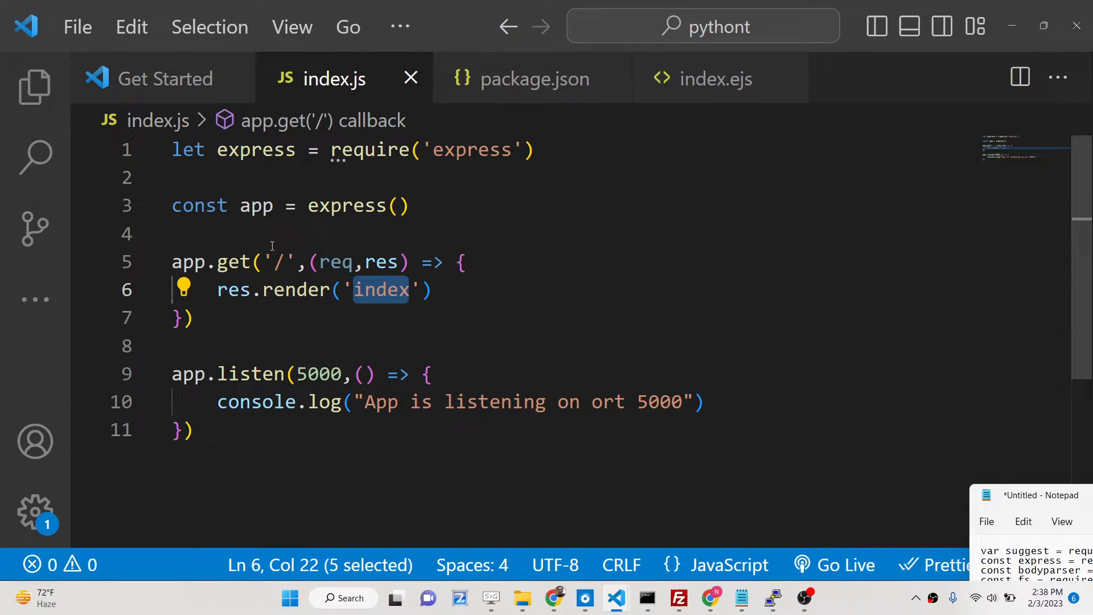
Add app.set('view engine','ejs') below the app creation line.
click(259, 228)
key(Return)
key(Return)
key(Up)
text(a)
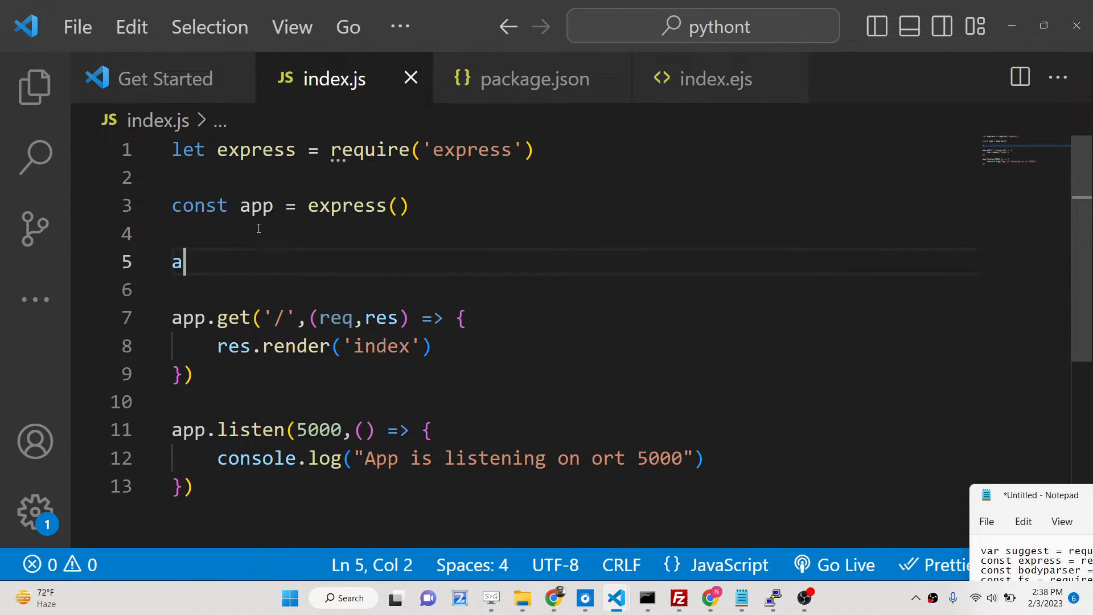
text(pp.set('vie)
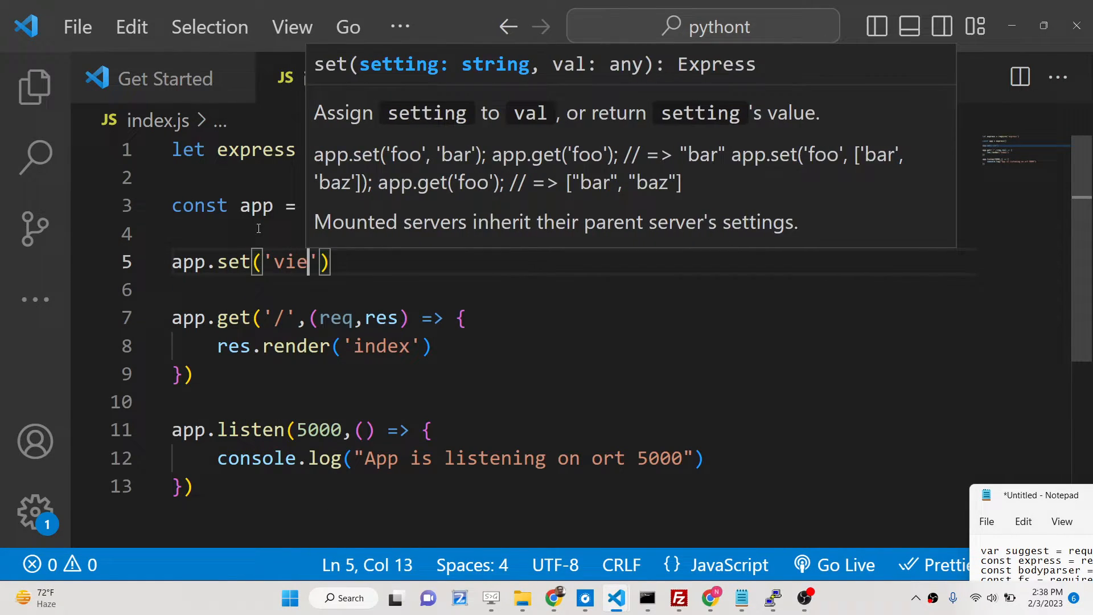
text(w engine')
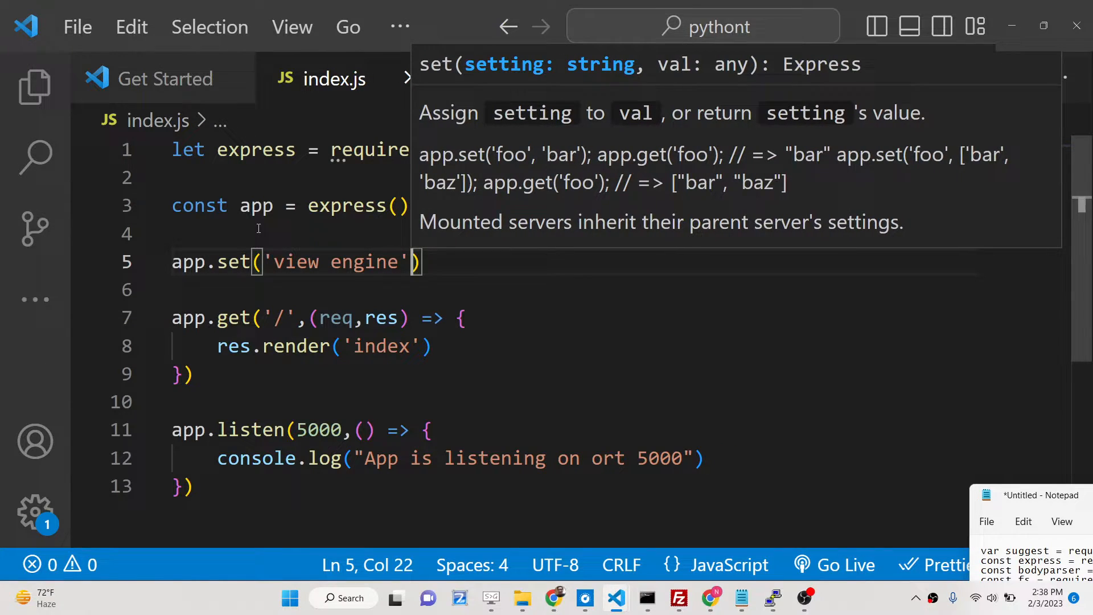
text(,'ejs')
key(Up)
key(Up)
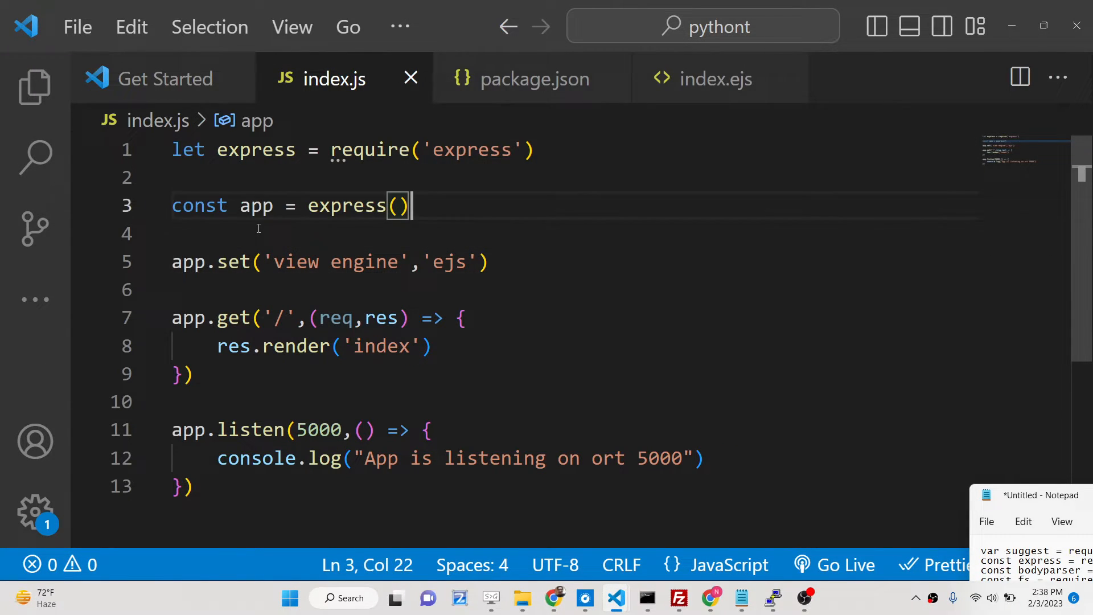
key(Up)
Require body-parser as bodyparser at the top of index.js.
key(Return)
text(le)
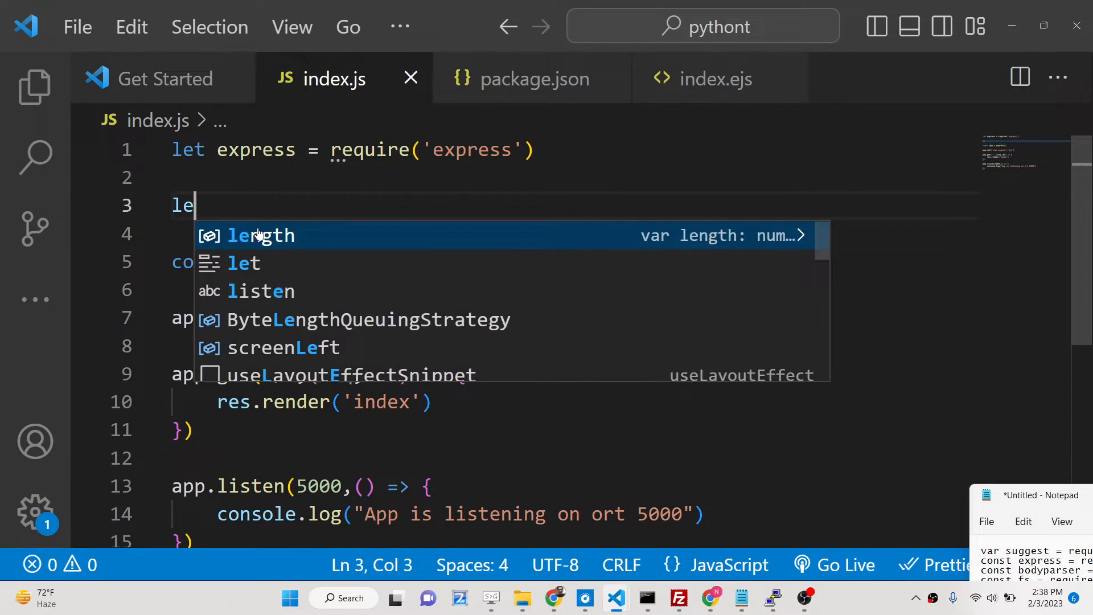
text(t bodyparser =)
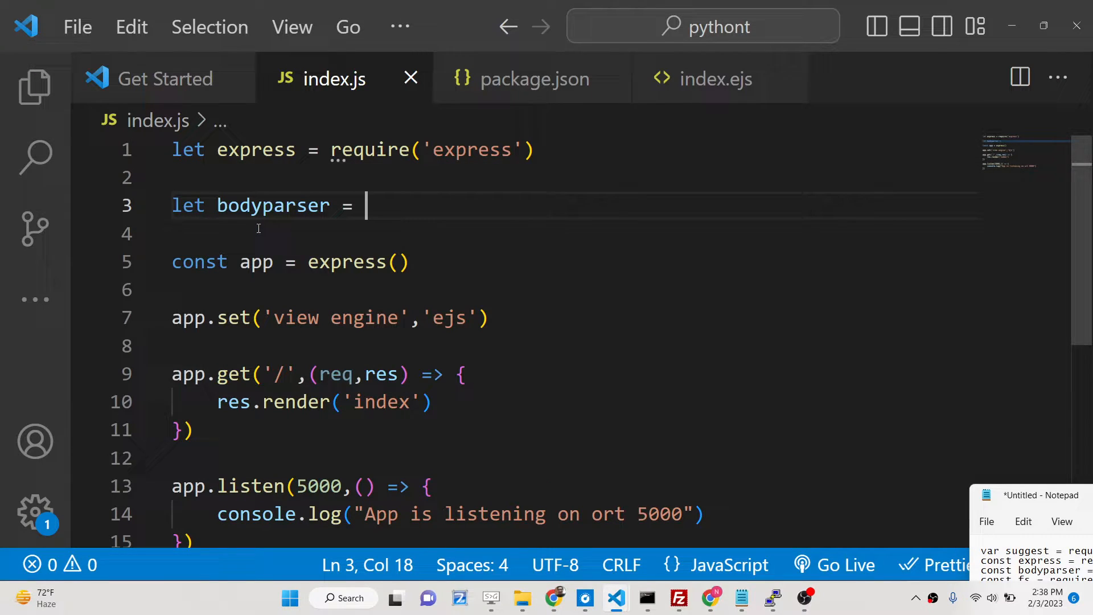
text( require(;bod)
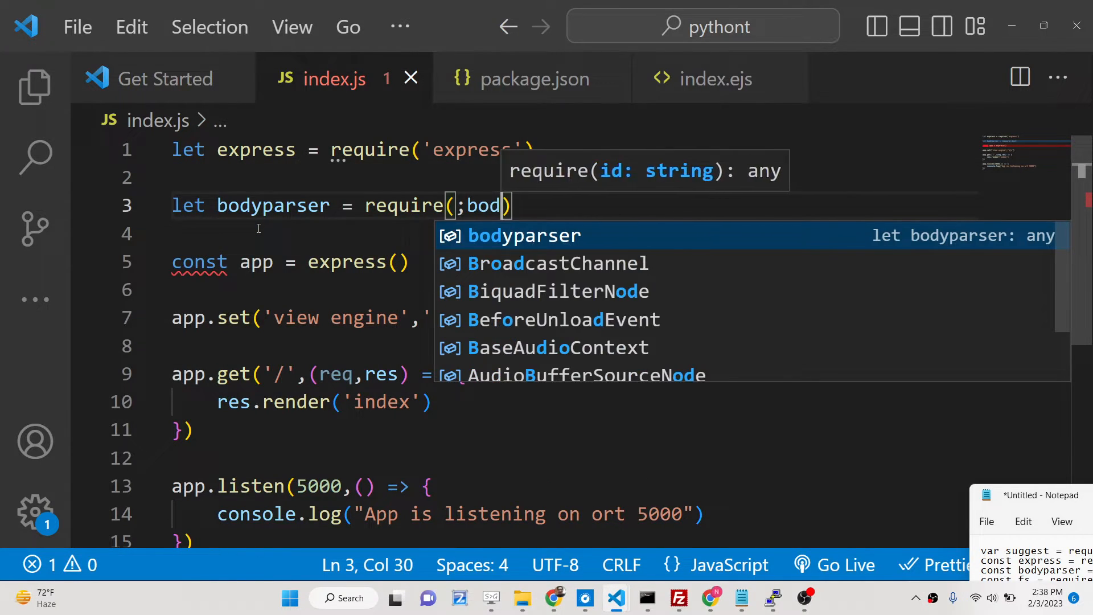
key(BackSpace)
key(BackSpace)
key(BackSpace)
key(BackSpace)
text('bo)
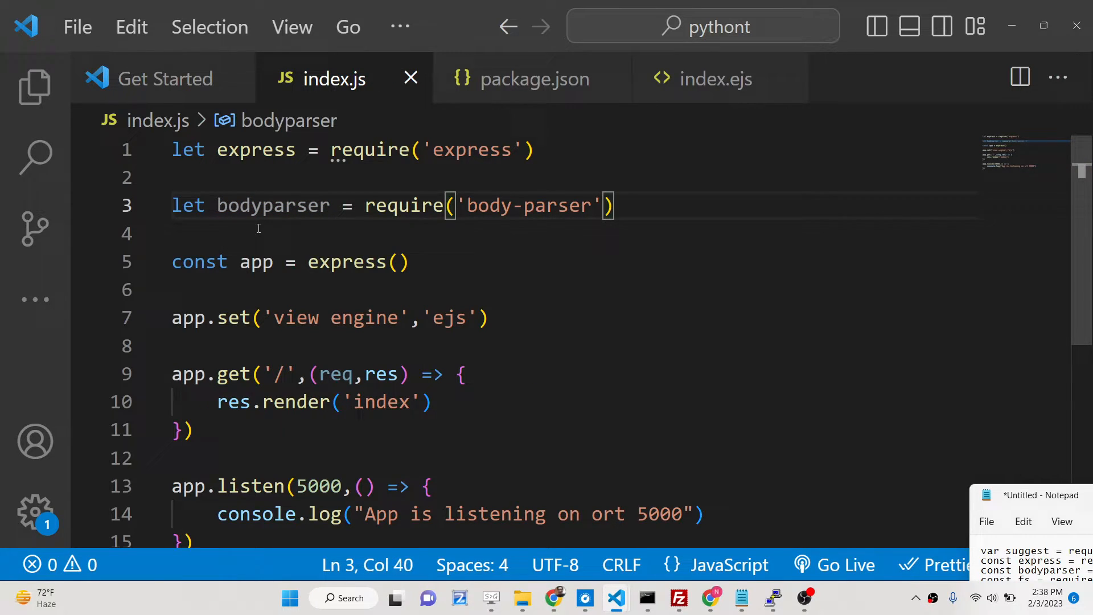
key(Down)
key(Down)
Register bodyparser.urlencoded({extended:false}) and bodyparser.json() middleware on the app.
key(Return)
key(Return)
text(app)
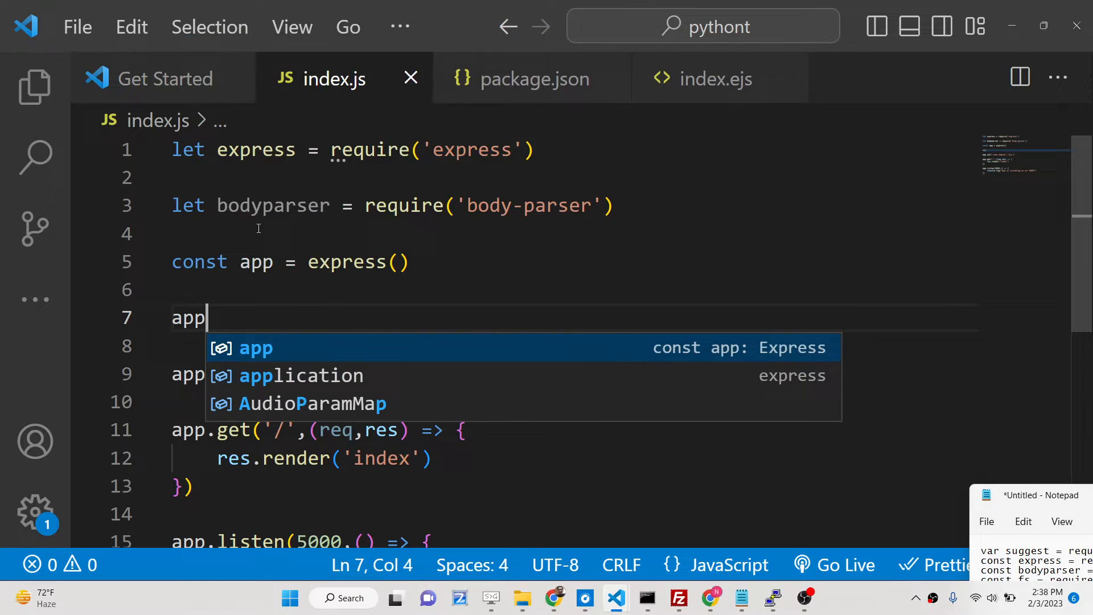
text(.use)
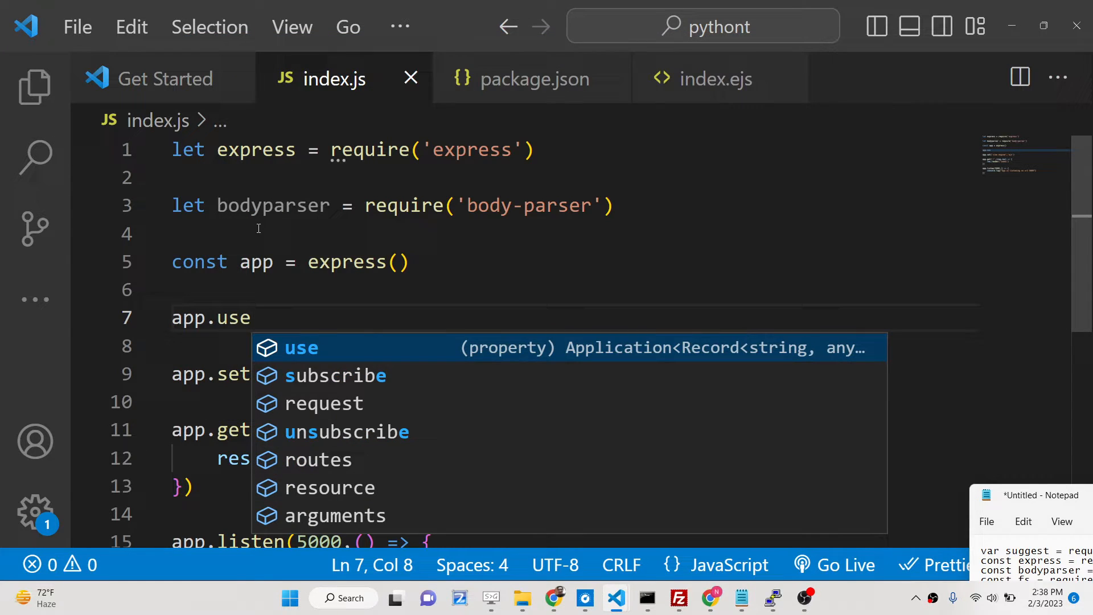
text((bodyparser)
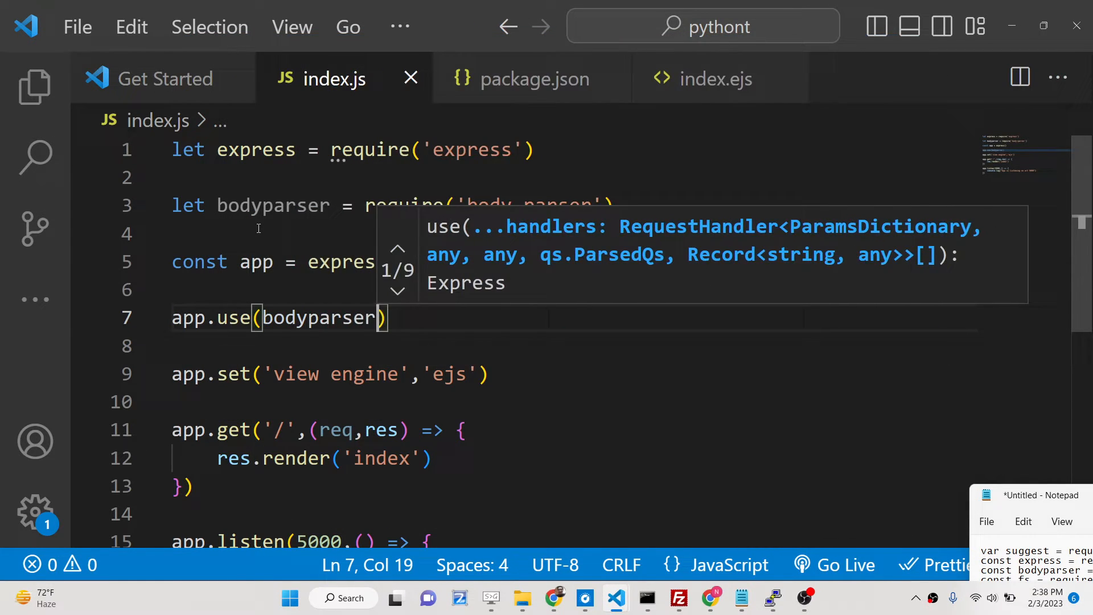
text(.ur)
key(Tab)
text(({e)
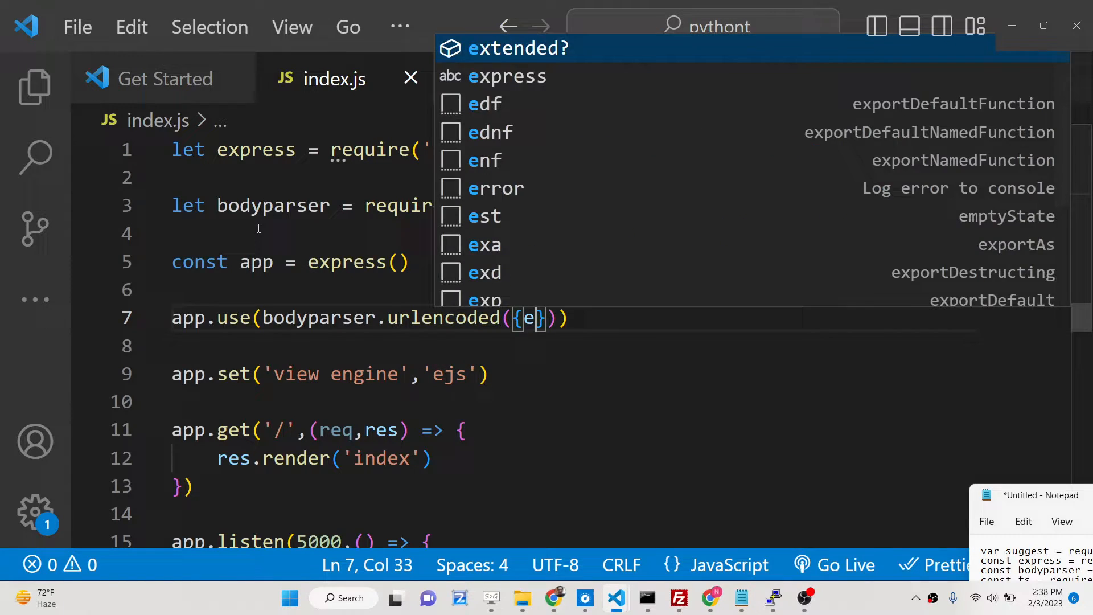
text(xtended:false)
key(Right)
key(Right)
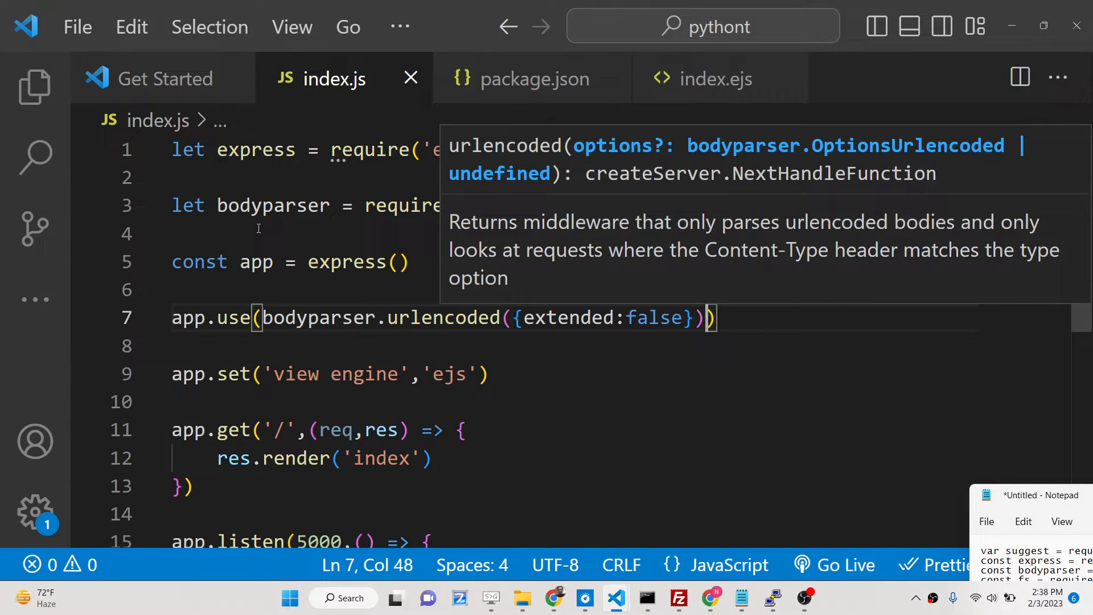
key(Right)
key(Return)
text(app.use()
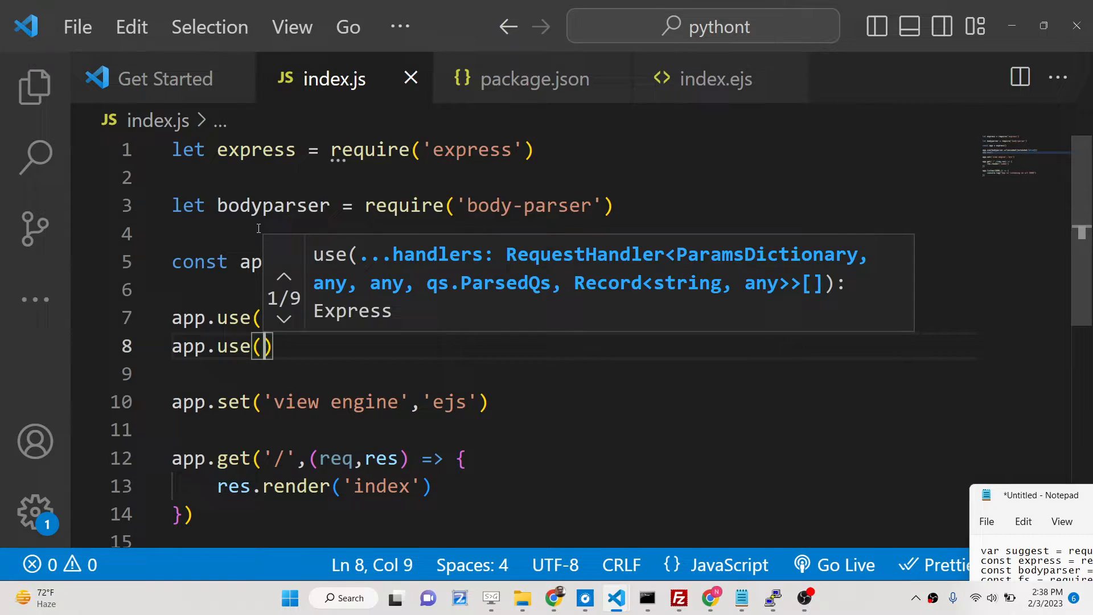
text(body)
key(Tab)
text(.json()
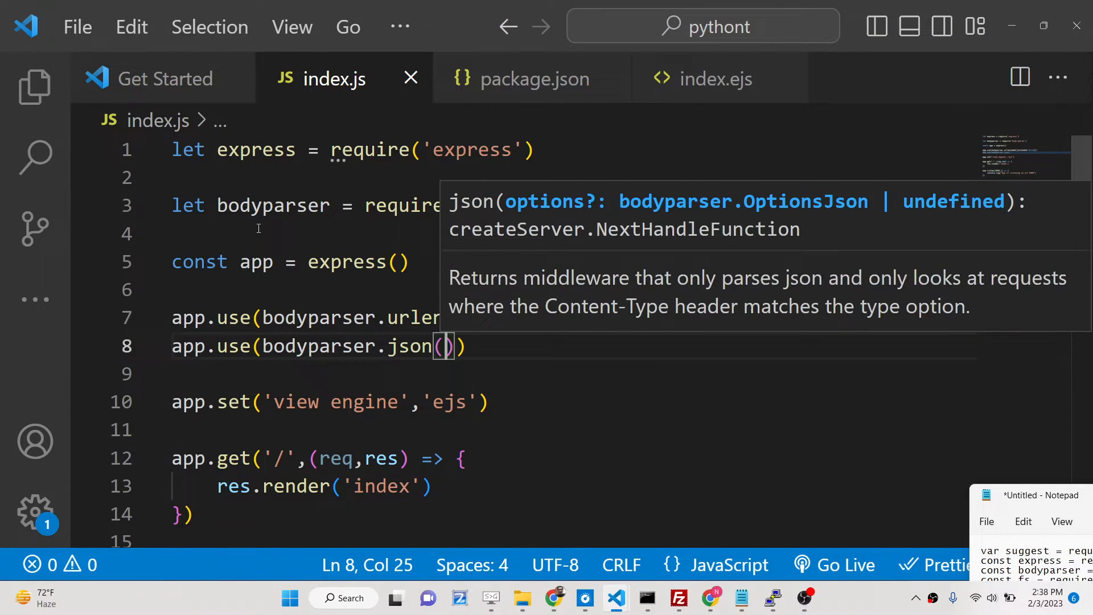
click(305, 318)
drag(467, 347, 131, 325)
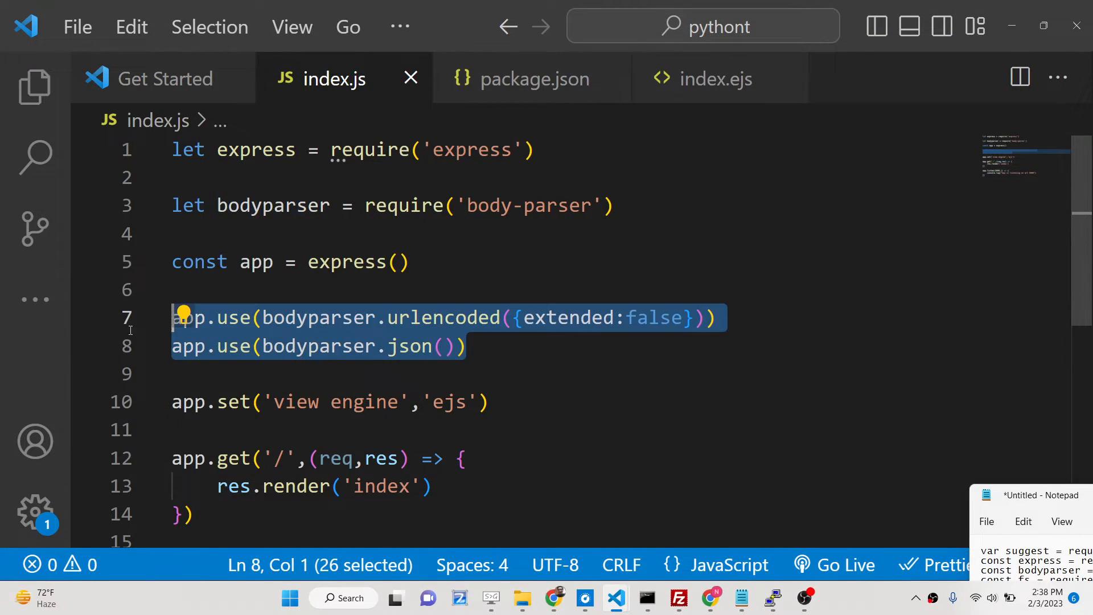
scroll(337, 158, down, 1)
Open views/index.ejs from the Explorer.
click(36, 85)
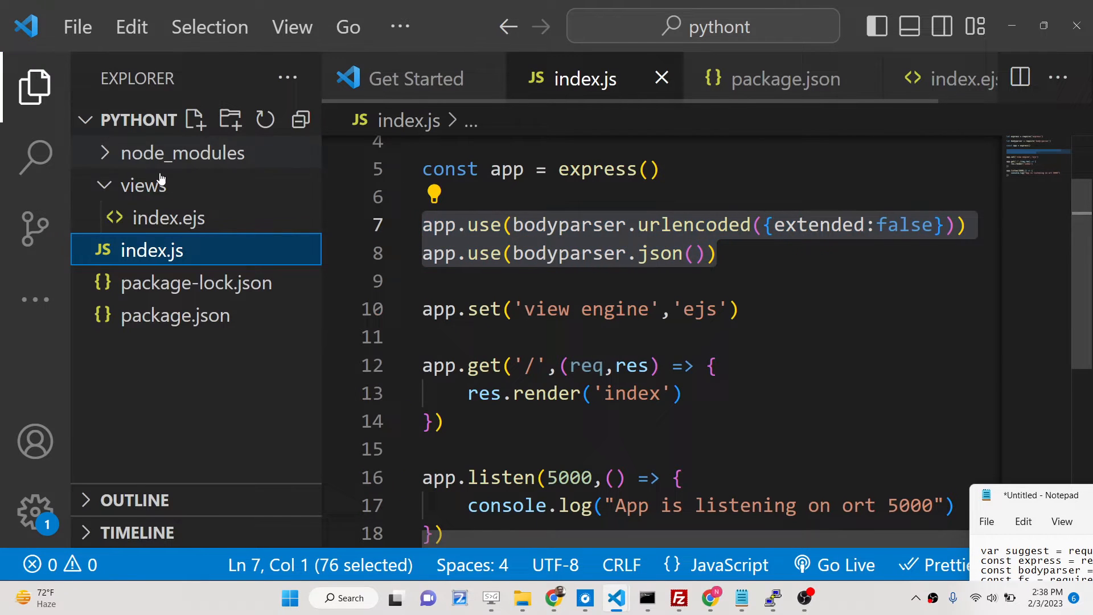
click(134, 185)
click(149, 187)
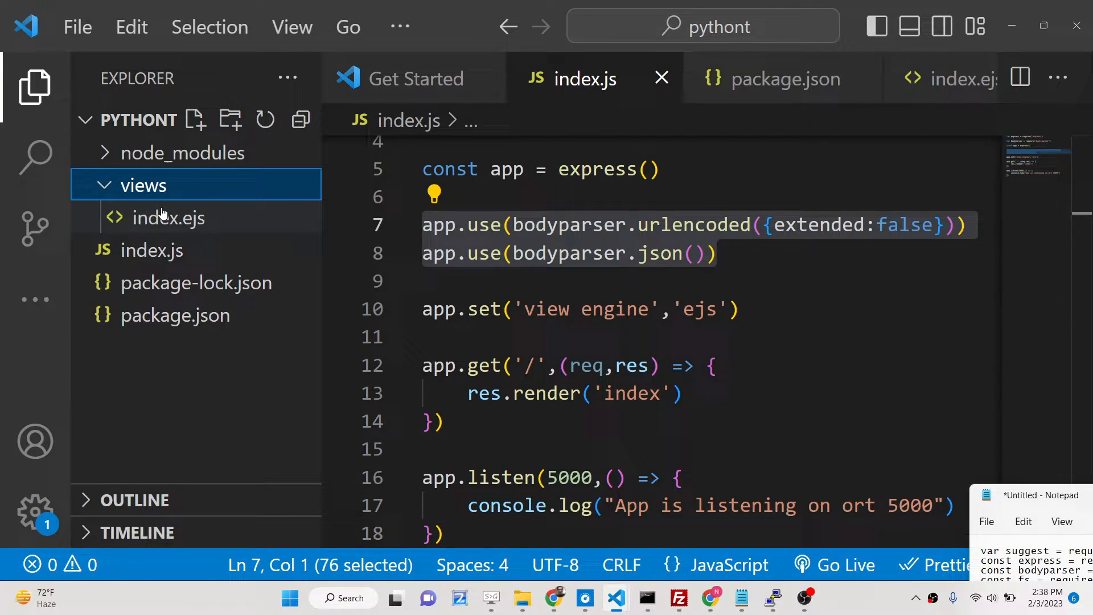
click(150, 215)
Expand the HTML boilerplate and add a form posting to /getsuggestions.
click(44, 97)
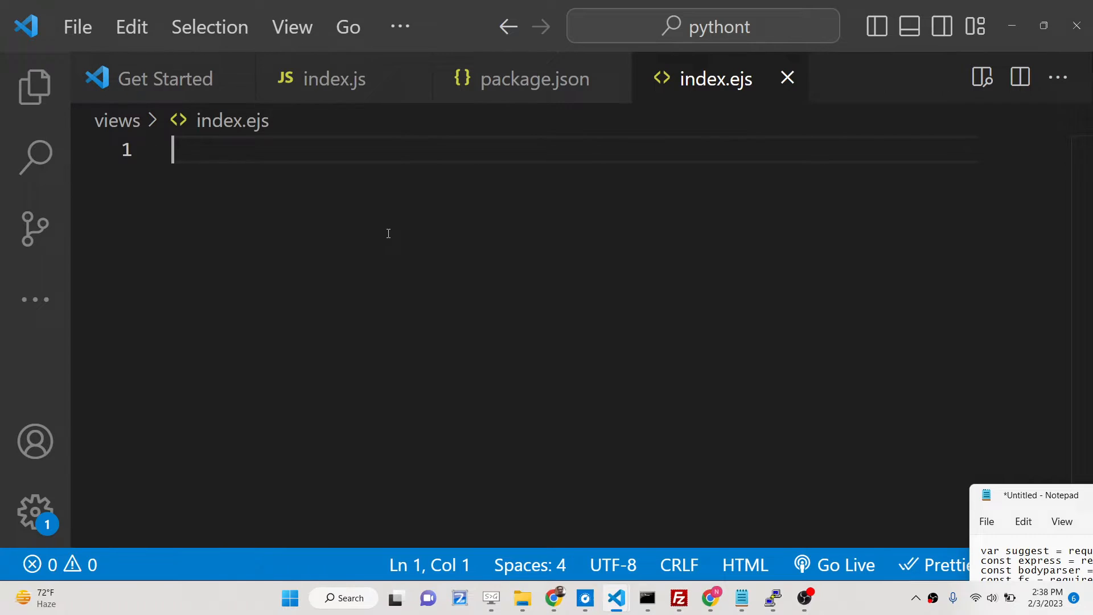
text(!)
key(Return)
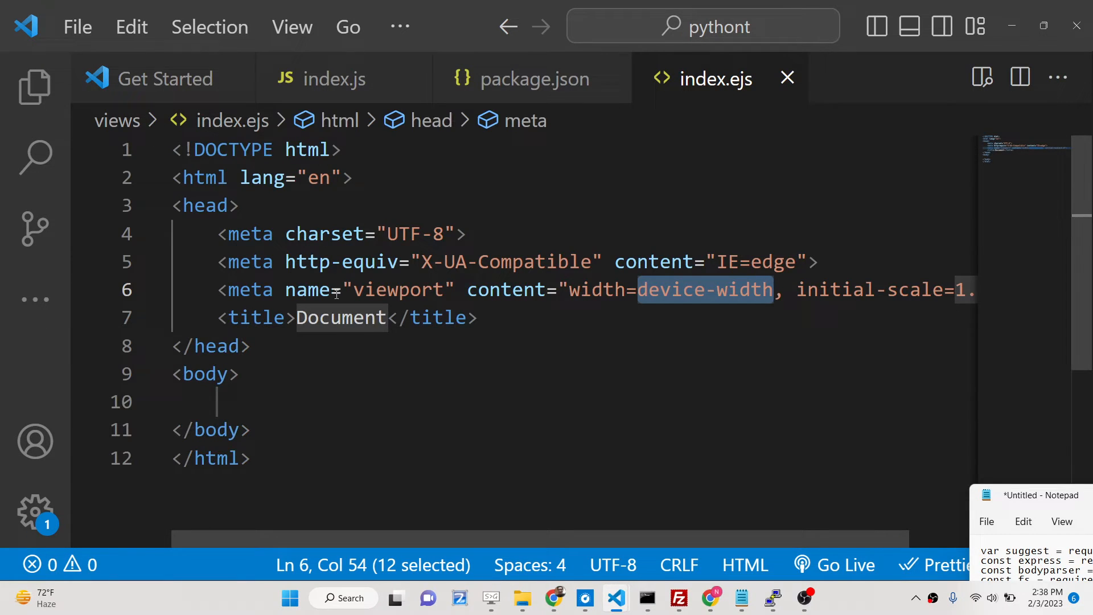
scroll(336, 279, down, 2)
click(265, 213)
text(form)
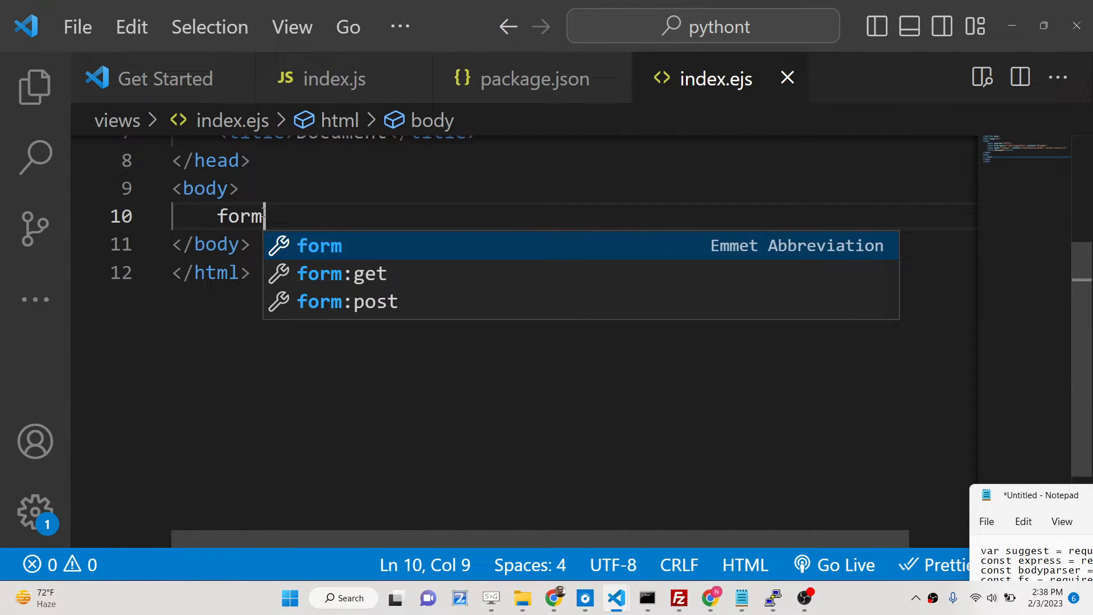
key(Return)
text(/get)
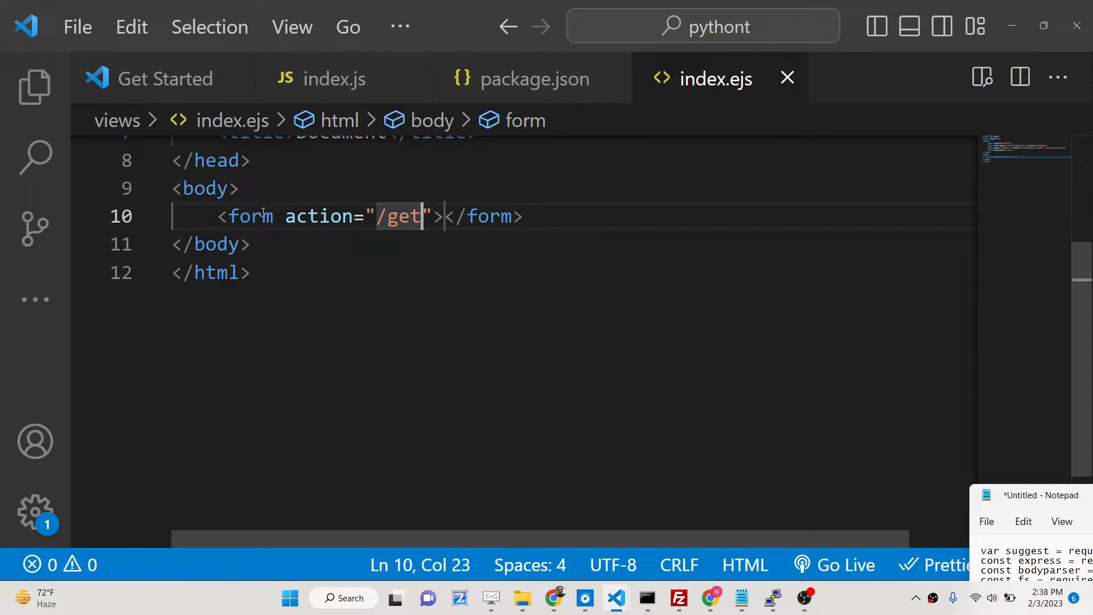
text(suggestions)
key(Right)
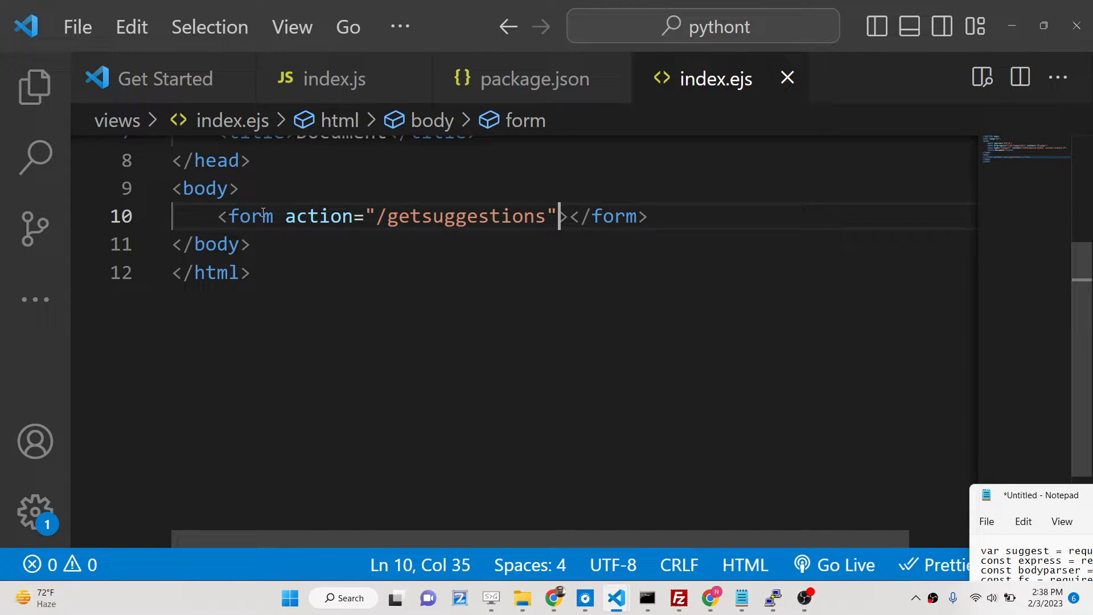
text(m)
key(Return)
text(post)
key(Right)
key(Right)
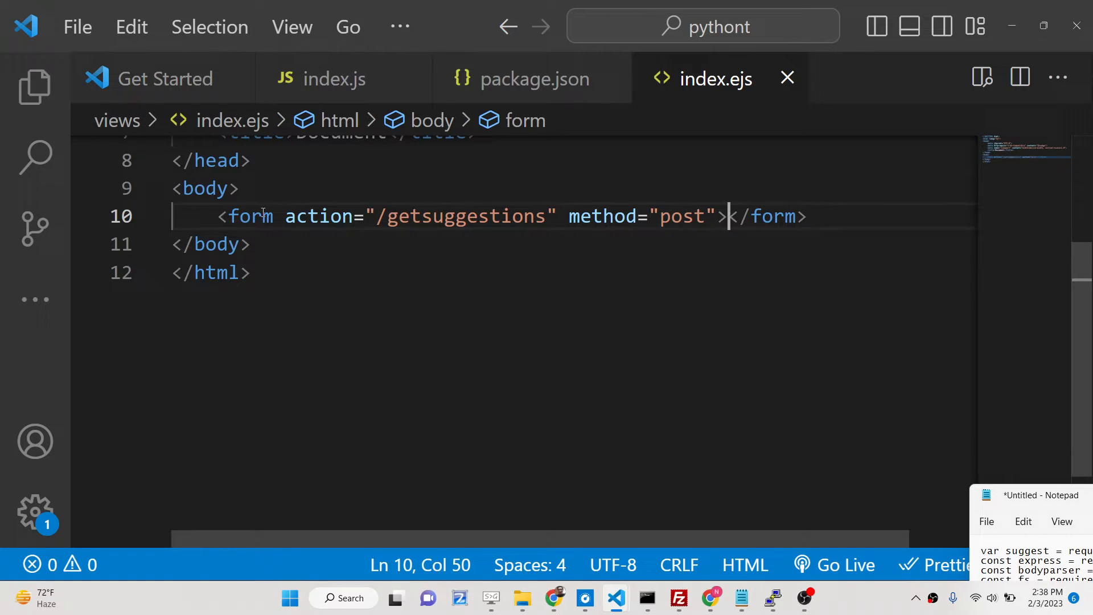
key(Return)
text(input)
Add a text input named query with a placeholder, plus a Download Results in CSV File button.
key(Return)
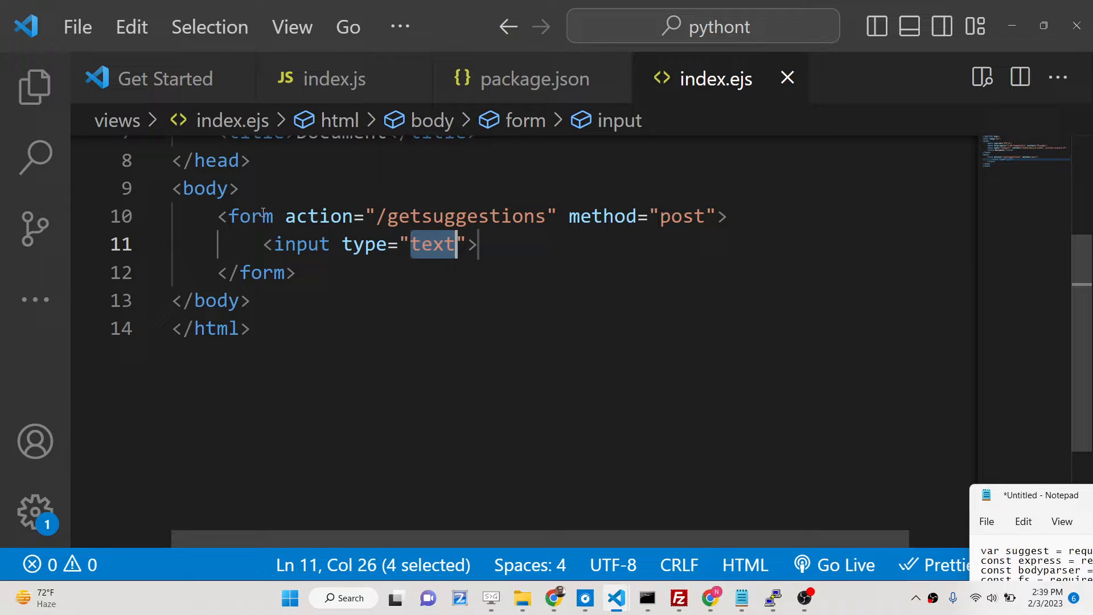
key(Right)
key(Right)
text(na)
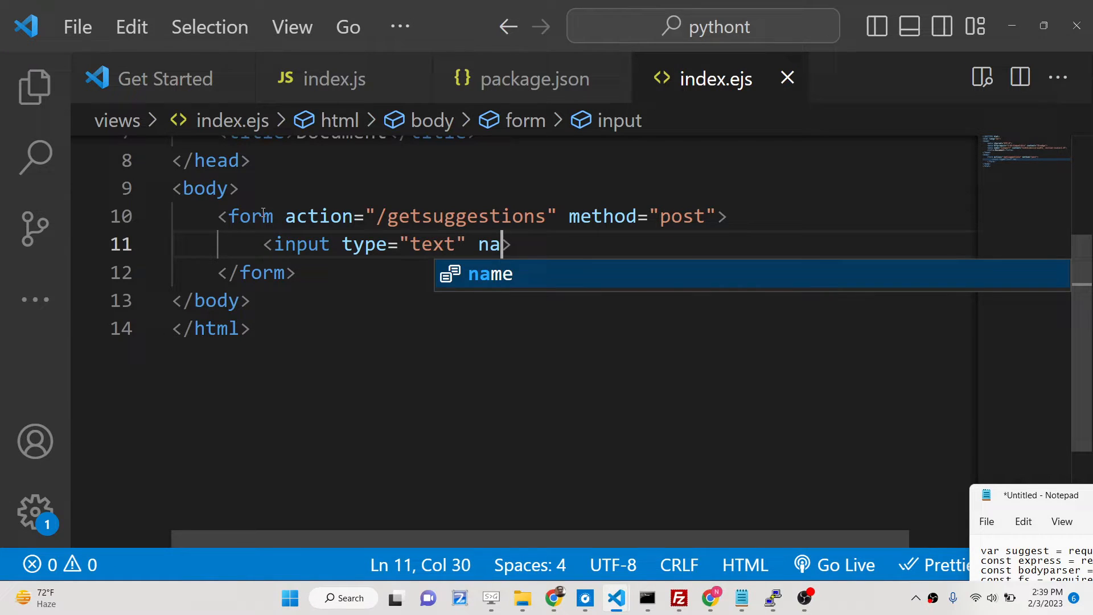
text(me="query")
key(Return)
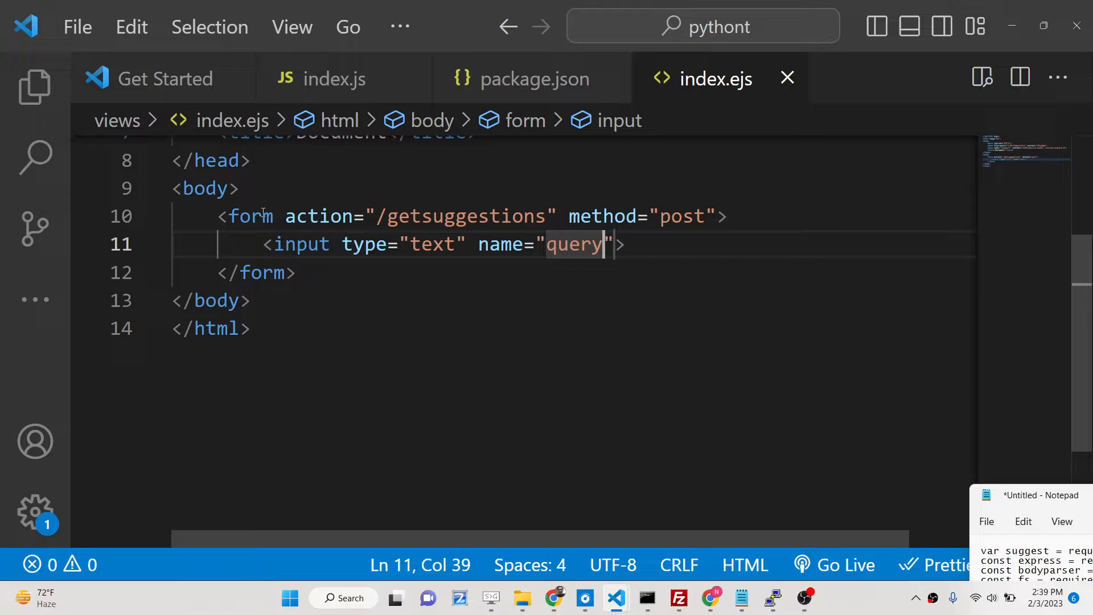
key(Right)
text(pla)
key(Return)
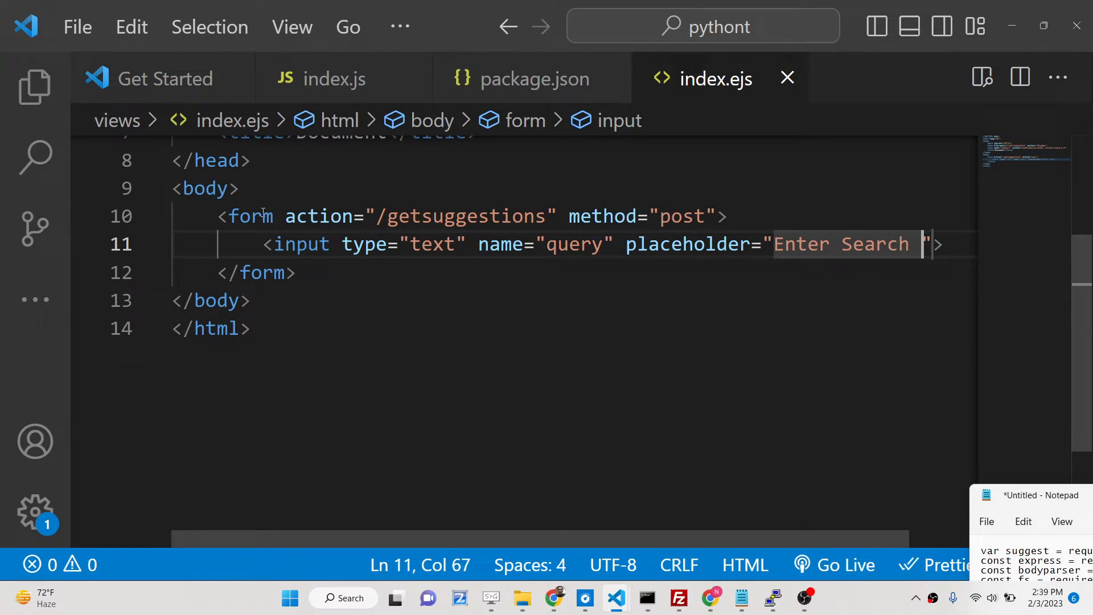
text(Query)
key(Right)
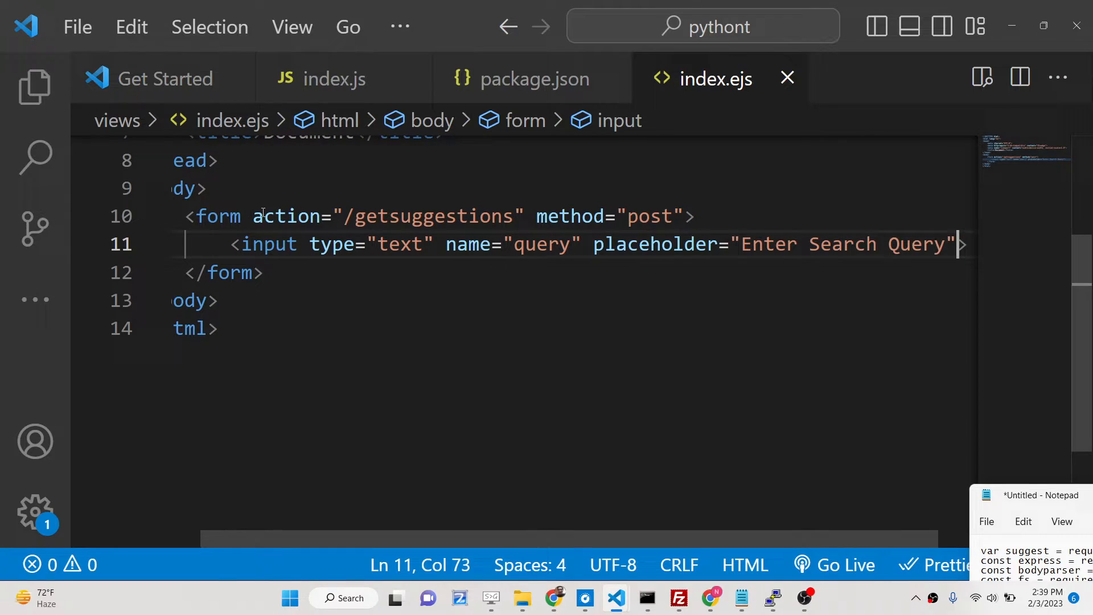
text(require)
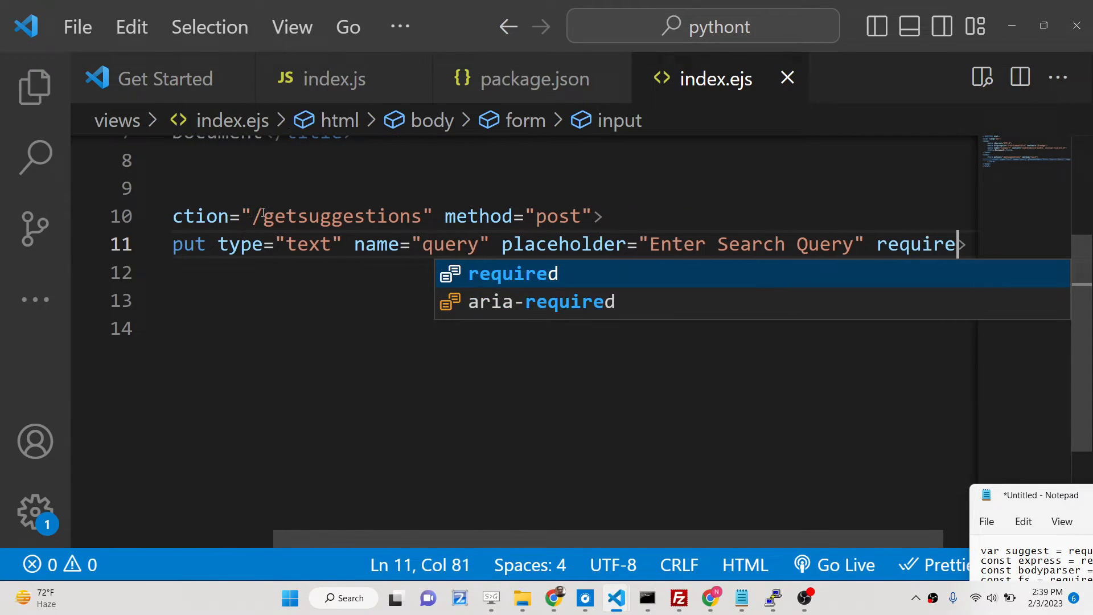
text(d)
key(Right)
key(Return)
text(but)
key(Return)
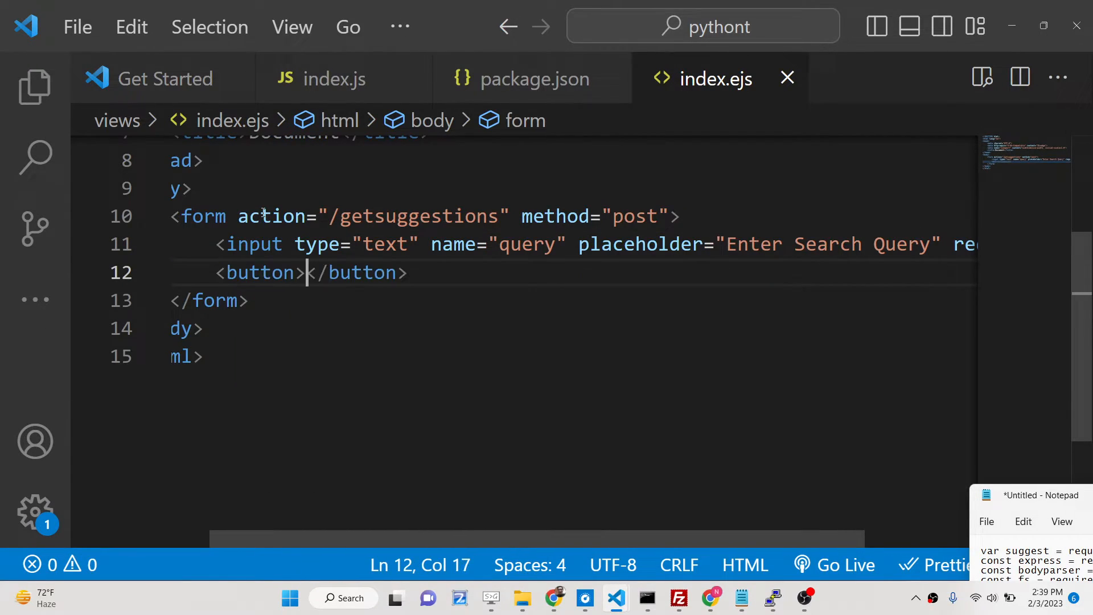
text(Download)
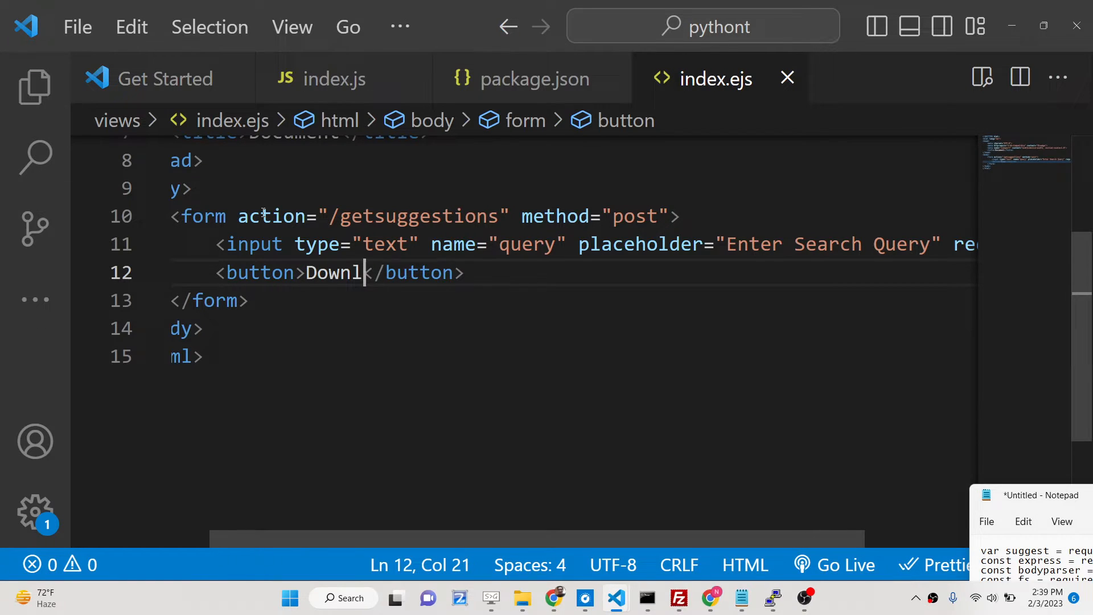
text( Results)
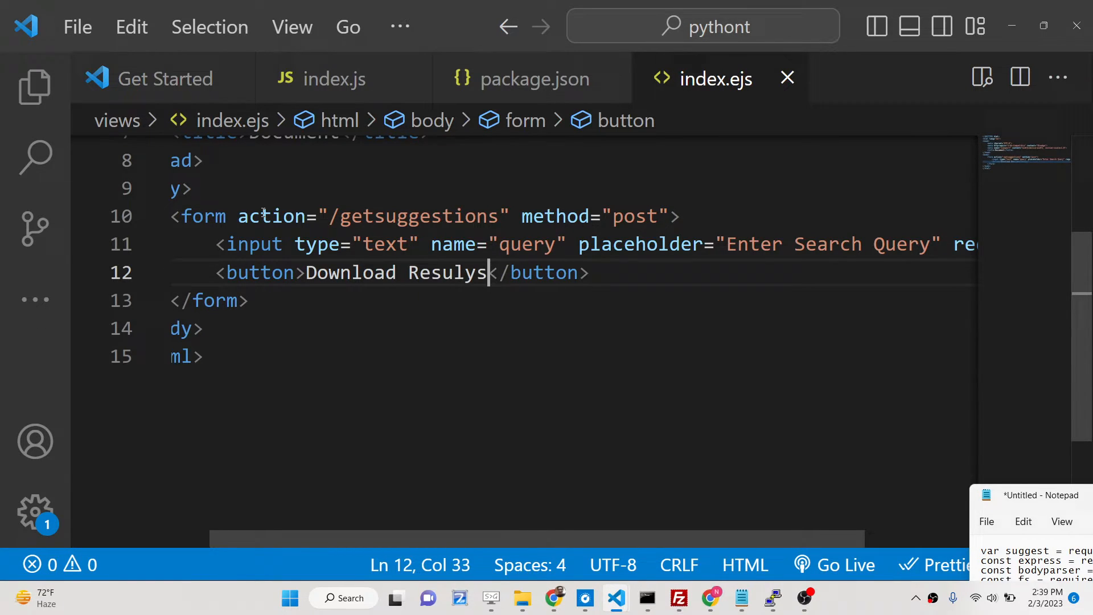
text( in )
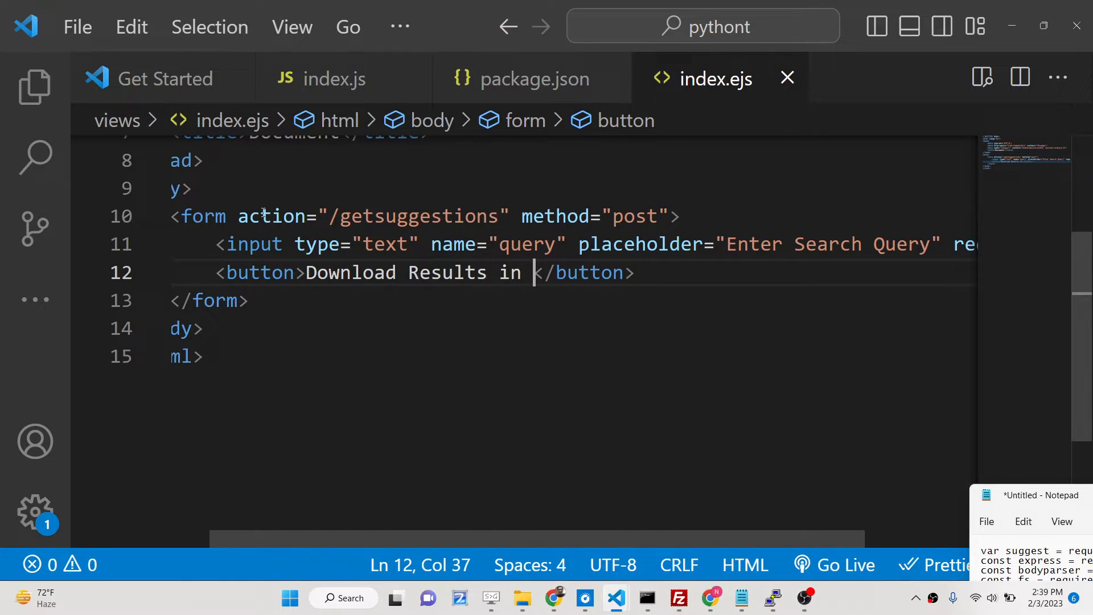
text(CSV File)
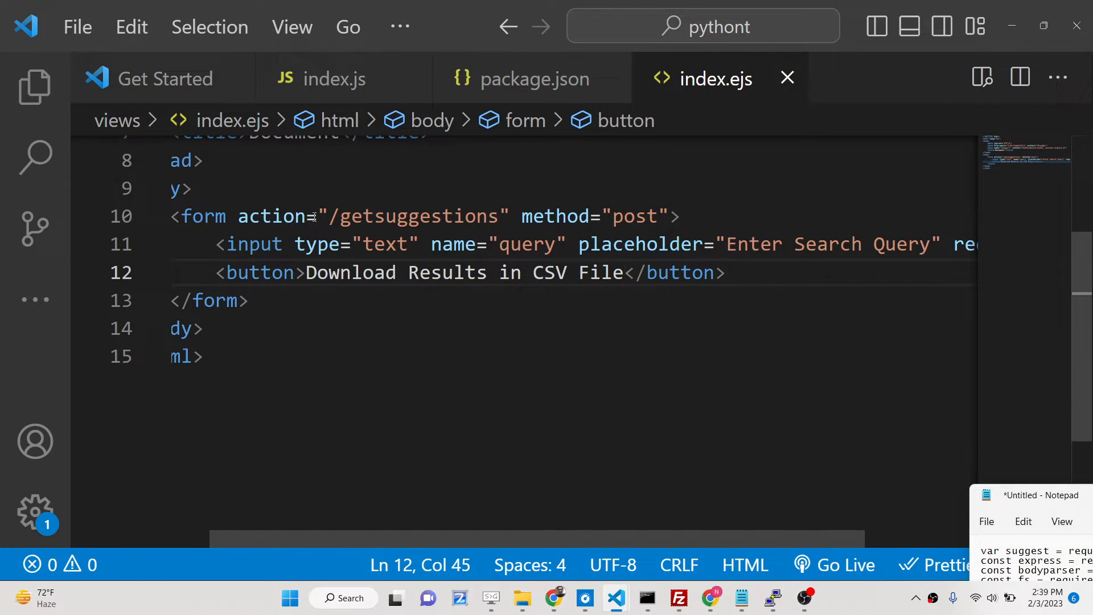
key(Down)
Add an Enter Query label for the query field and select the getsuggestions route name.
click(703, 218)
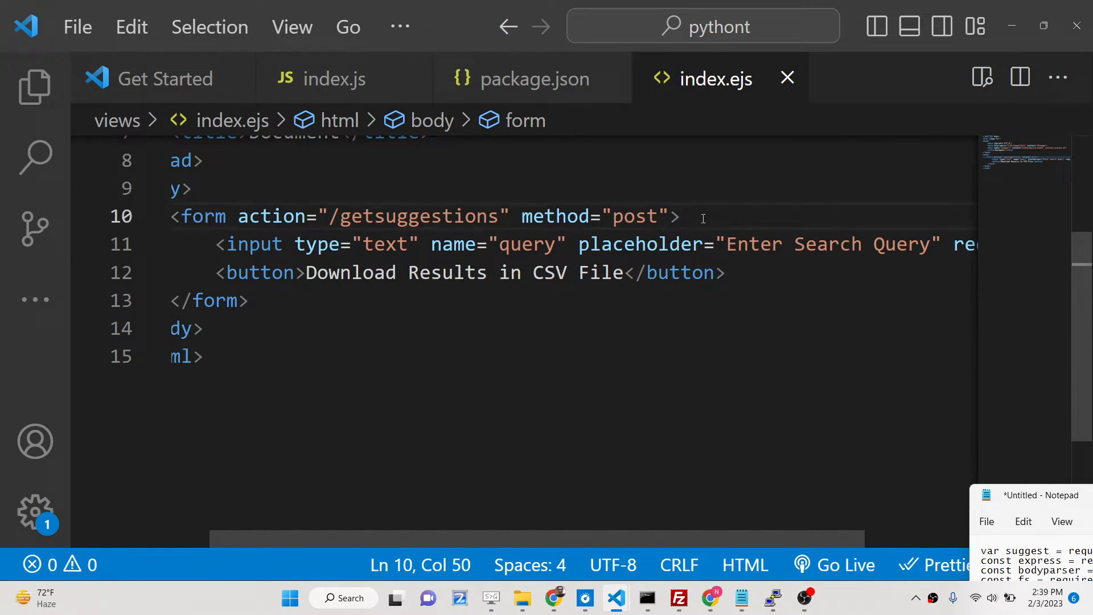
key(Return)
text(label)
key(Tab)
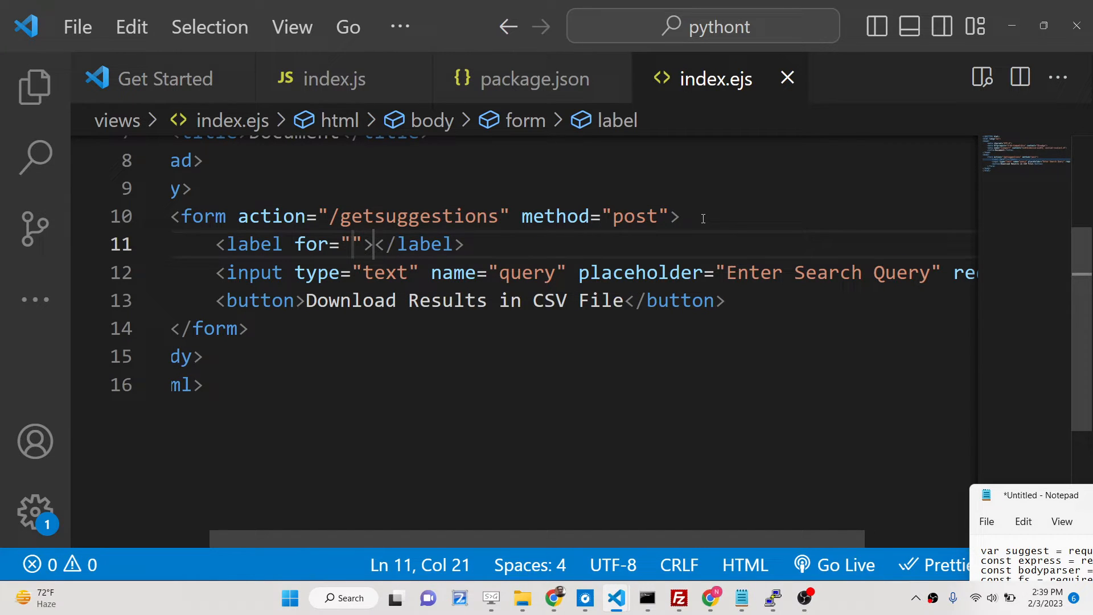
text(query)
key(Tab)
text(E)
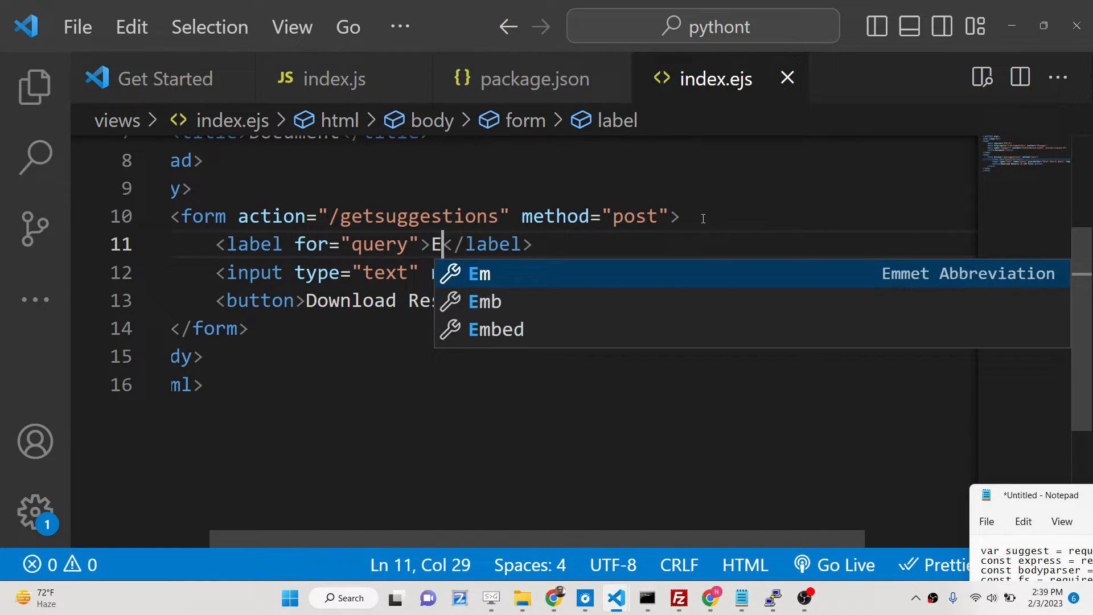
text(nter Quer)
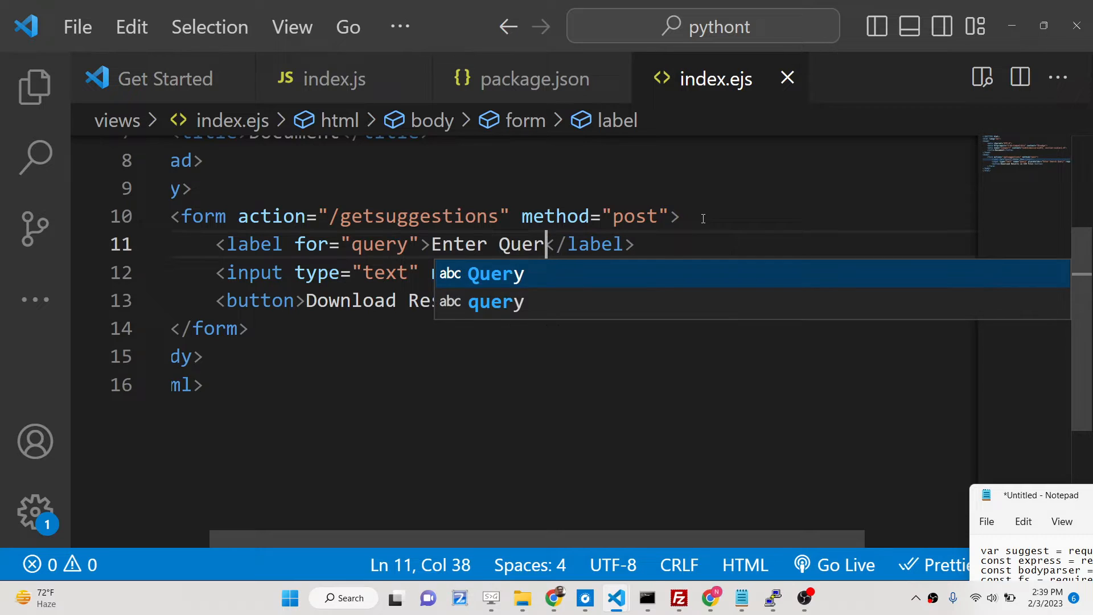
text(y)
click(285, 218)
double_click(412, 219)
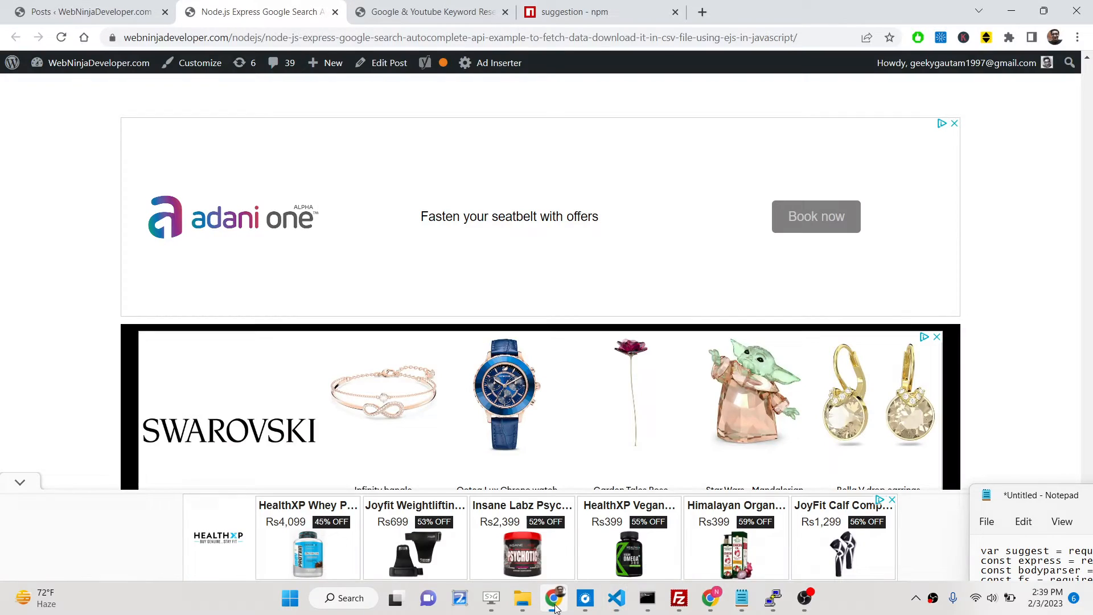
Load localhost:5000 in a new Chrome tab, showing the Enter Query form and CSV button.
click(553, 598)
click(702, 11)
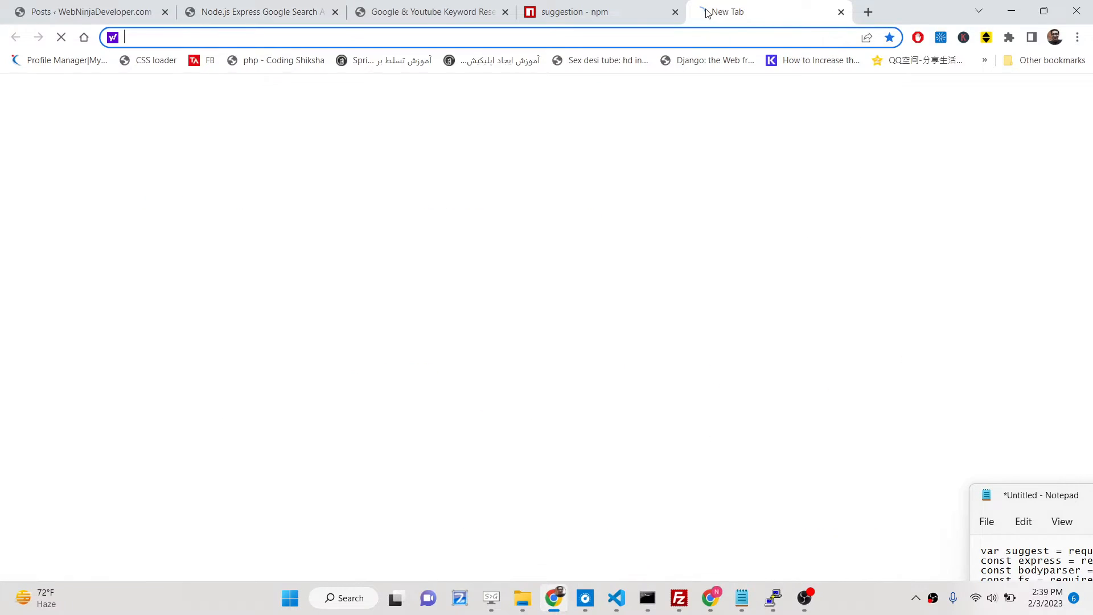
text(localhost)
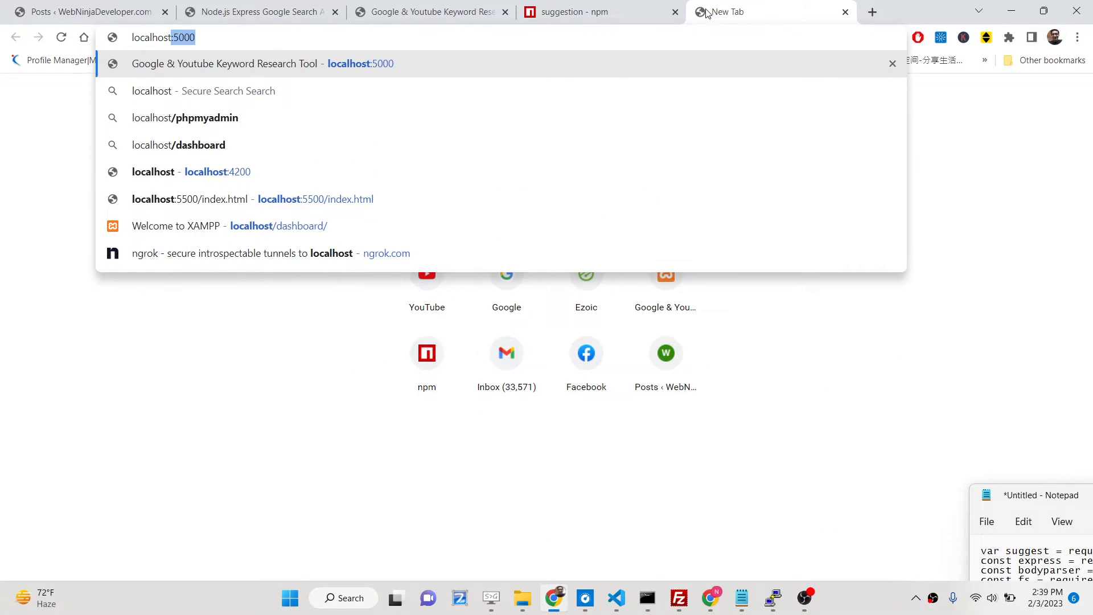
text(:5000)
key(Return)
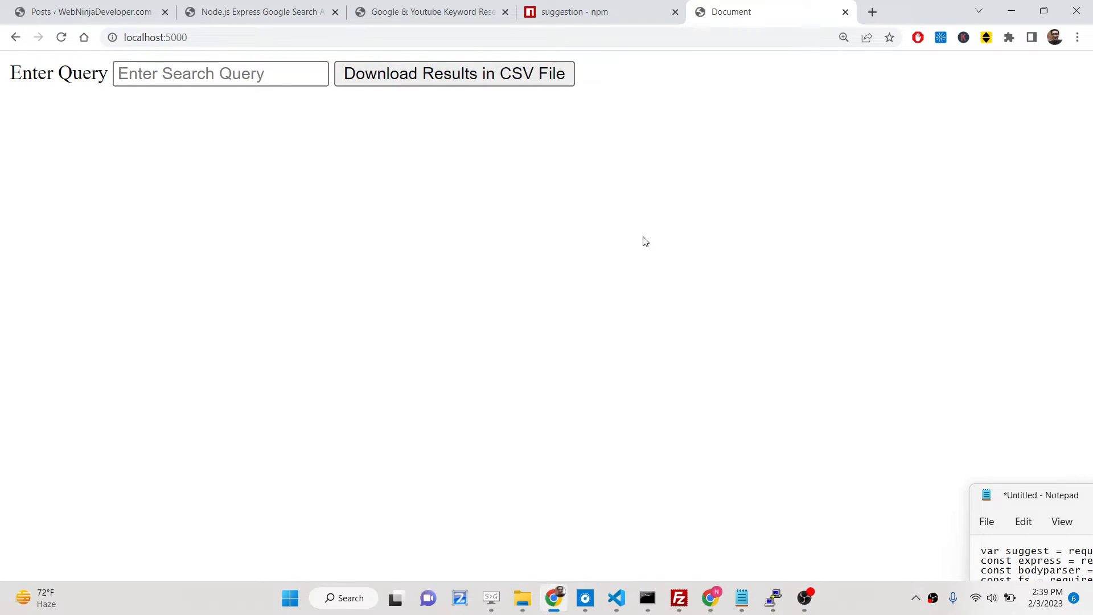
mouse_move(1011, 495)
mouse_down()
mouse_move(601, 224)
mouse_move(954, 500)
mouse_up()
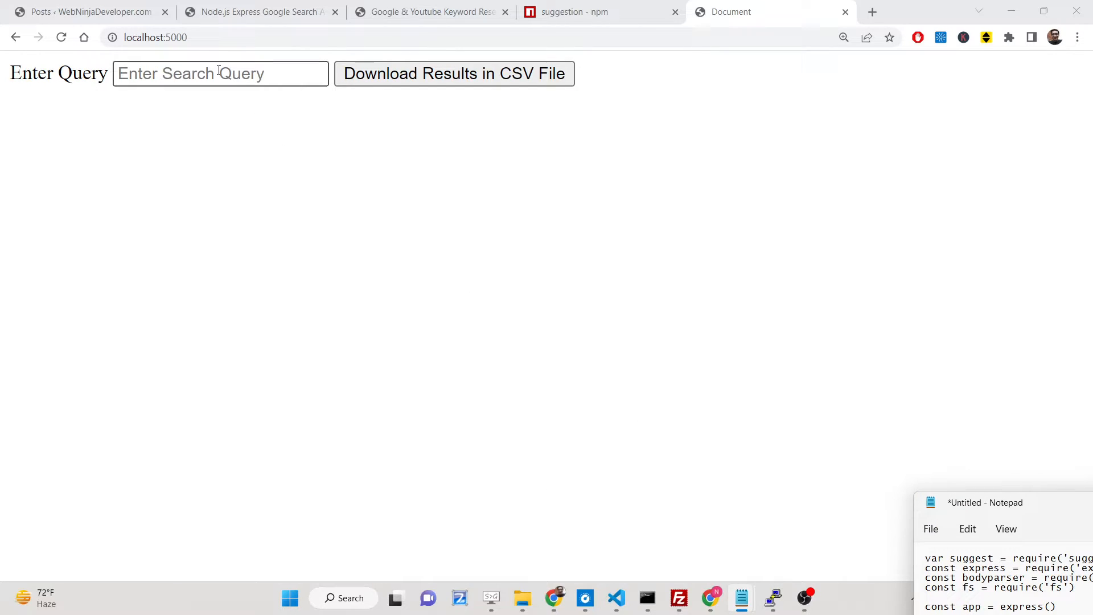
Add autocomplete="off" to the form tag in index.ejs, fixing a wrongly inserted autocapitalize.
mouse_move(616, 598)
click(715, 545)
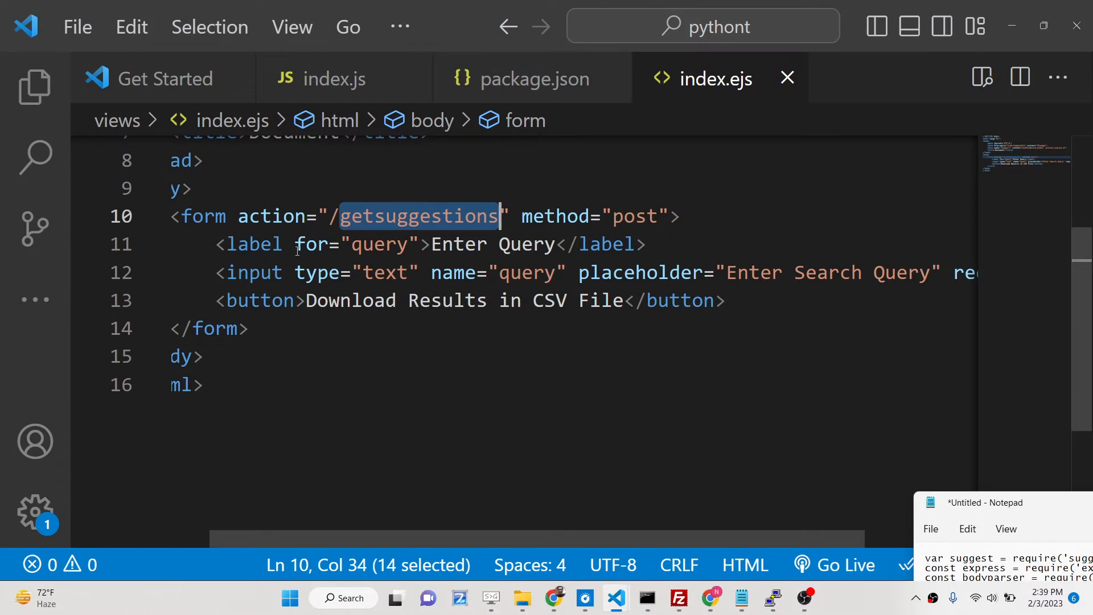
click(228, 217)
text(aut)
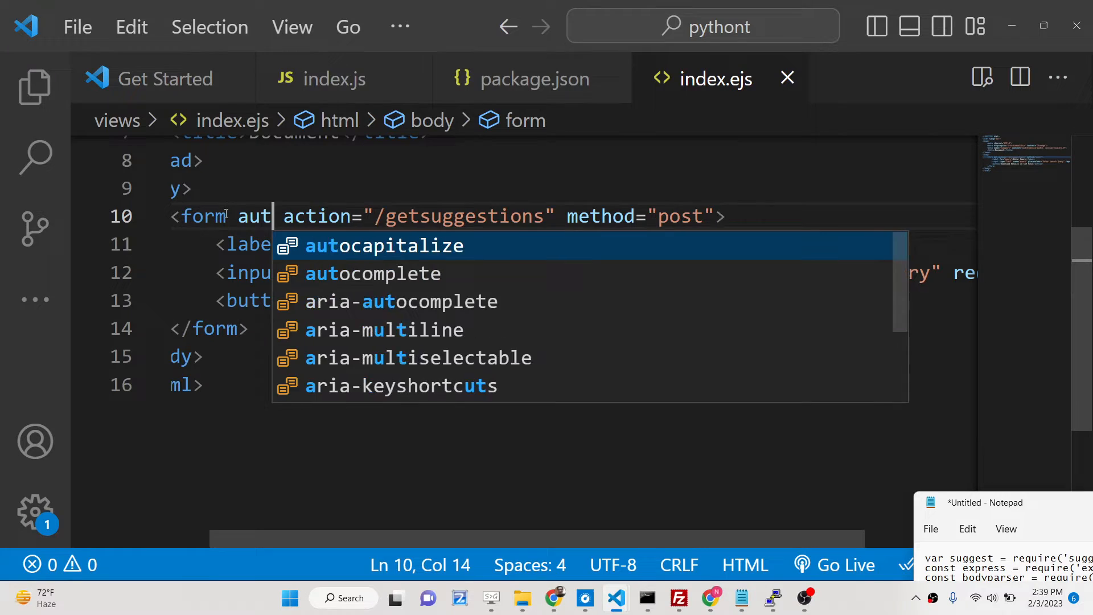
key(Return)
key(BackSpace)
key(BackSpace)
key(BackSpace)
key(BackSpace)
key(BackSpace)
key(BackSpace)
key(BackSpace)
text(oc)
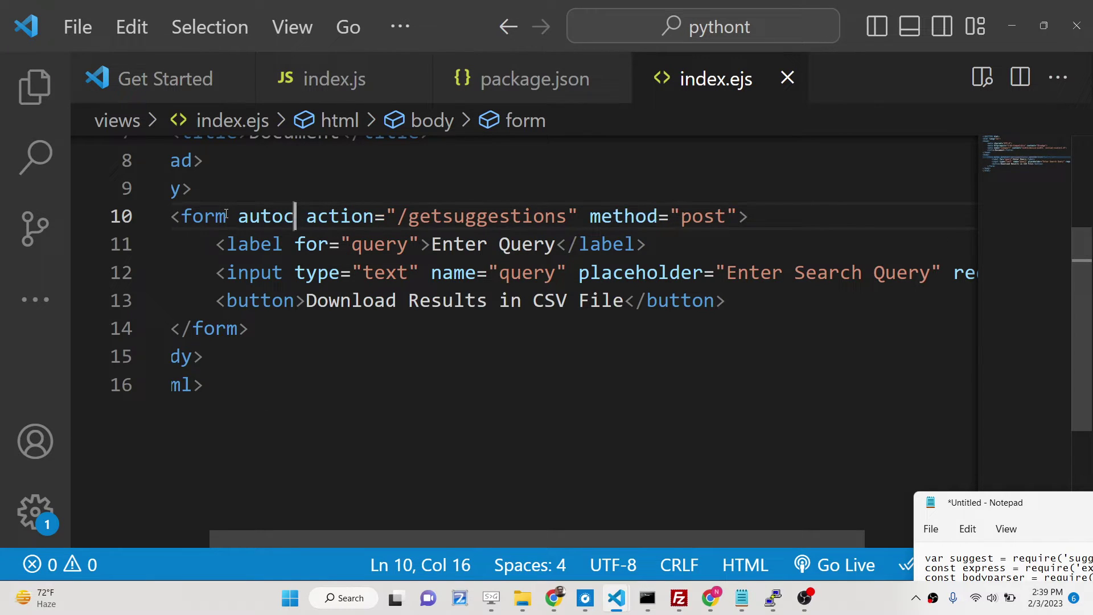
text(omplete)
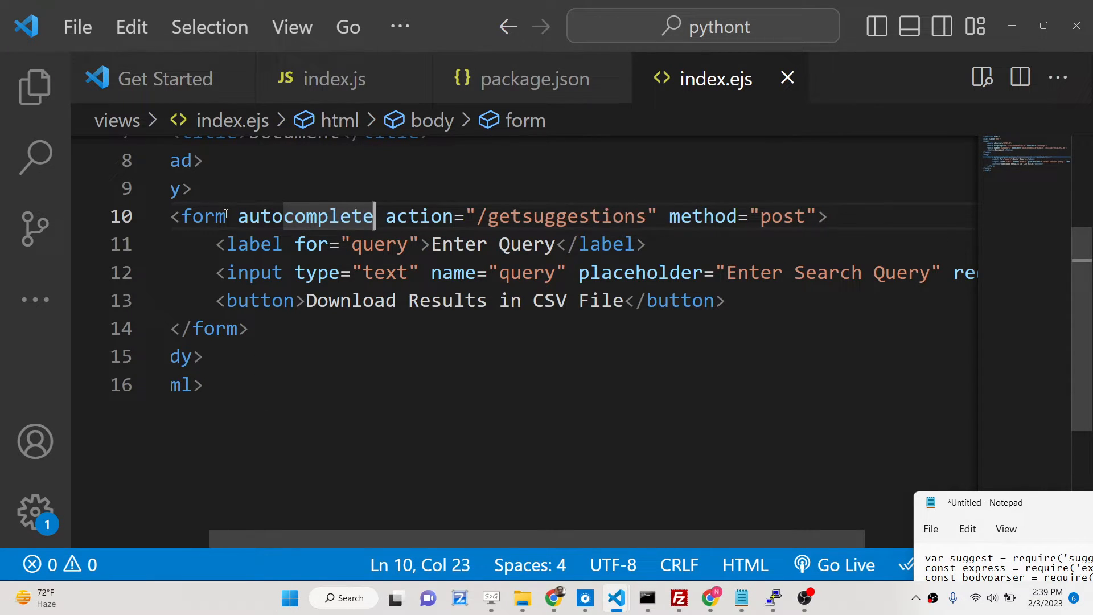
text(="off)
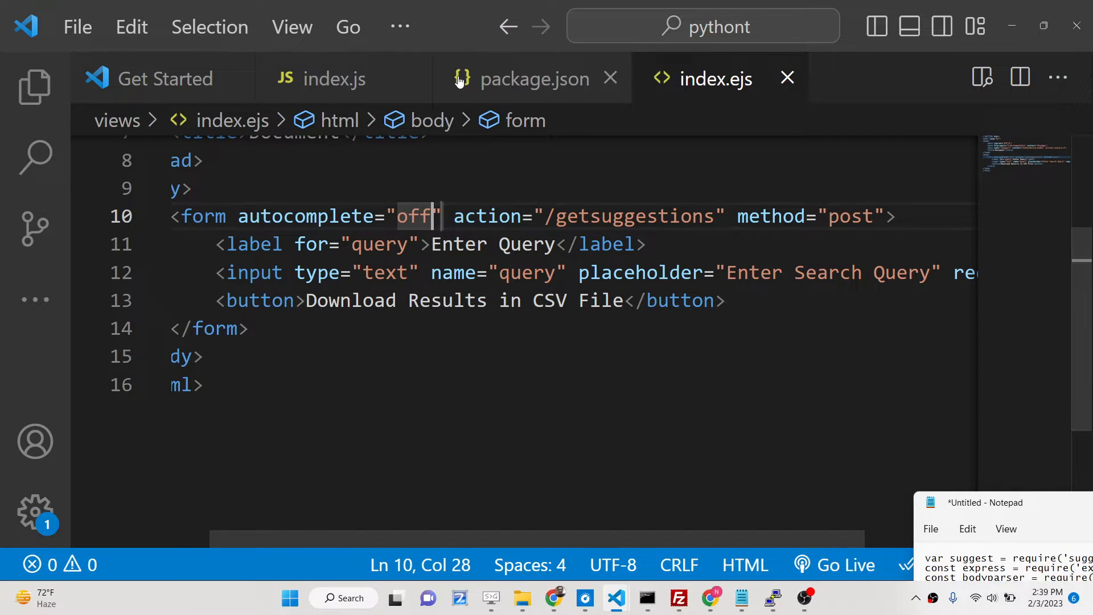
click(367, 80)
drag(375, 405, 172, 394)
scroll(205, 331, down, 1)
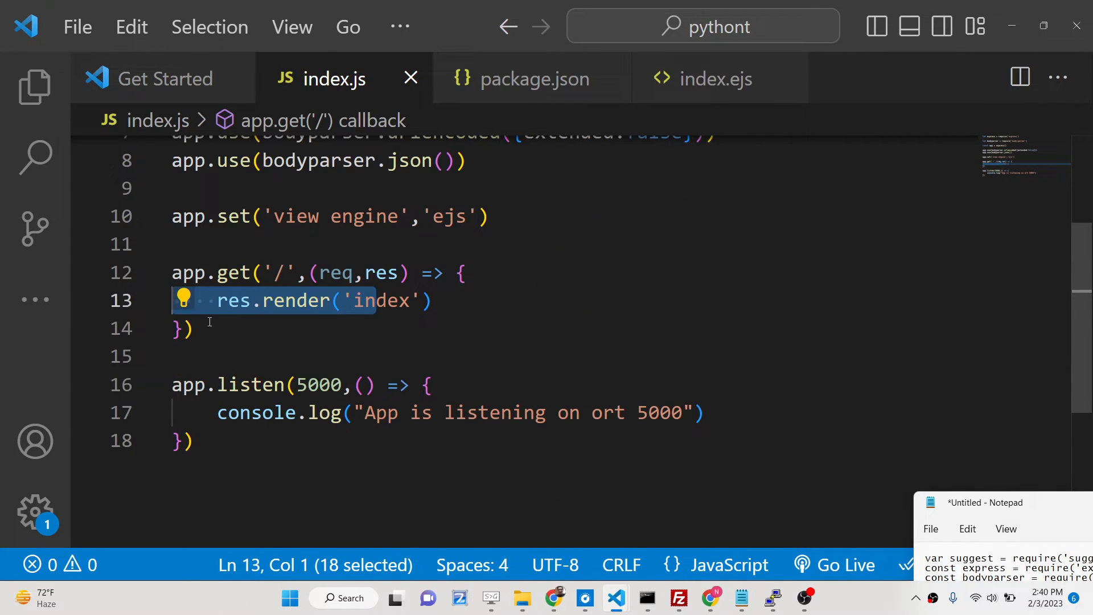
Add app.post('/getsuggestions') reading let query = req.body.query, confirming the field name in index.ejs.
click(205, 329)
scroll(205, 330, down, 1)
key(Return)
key(Return)
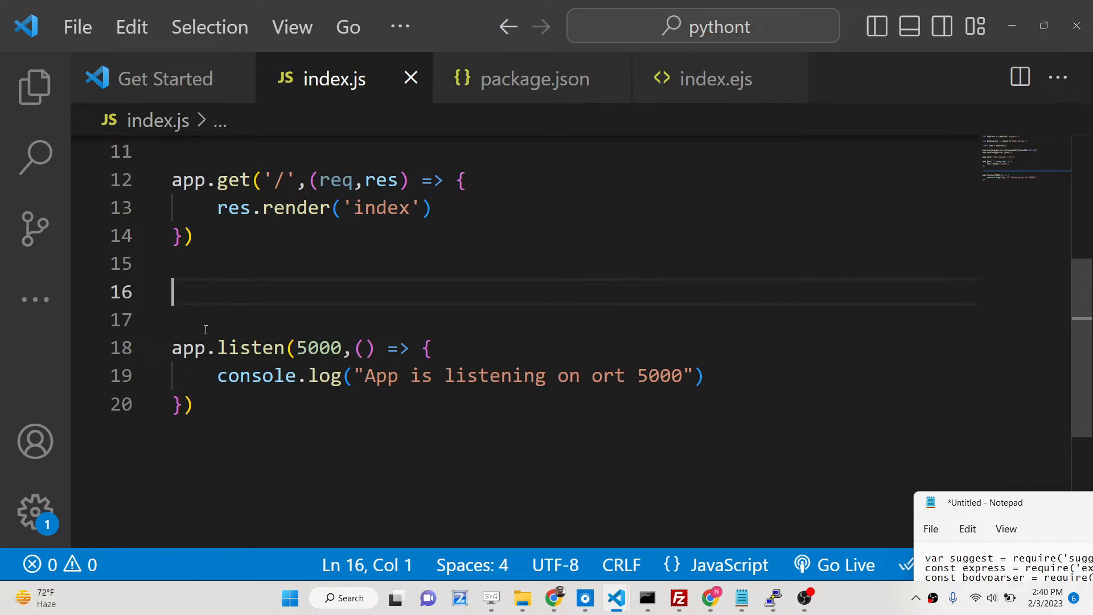
text(app.post('/)
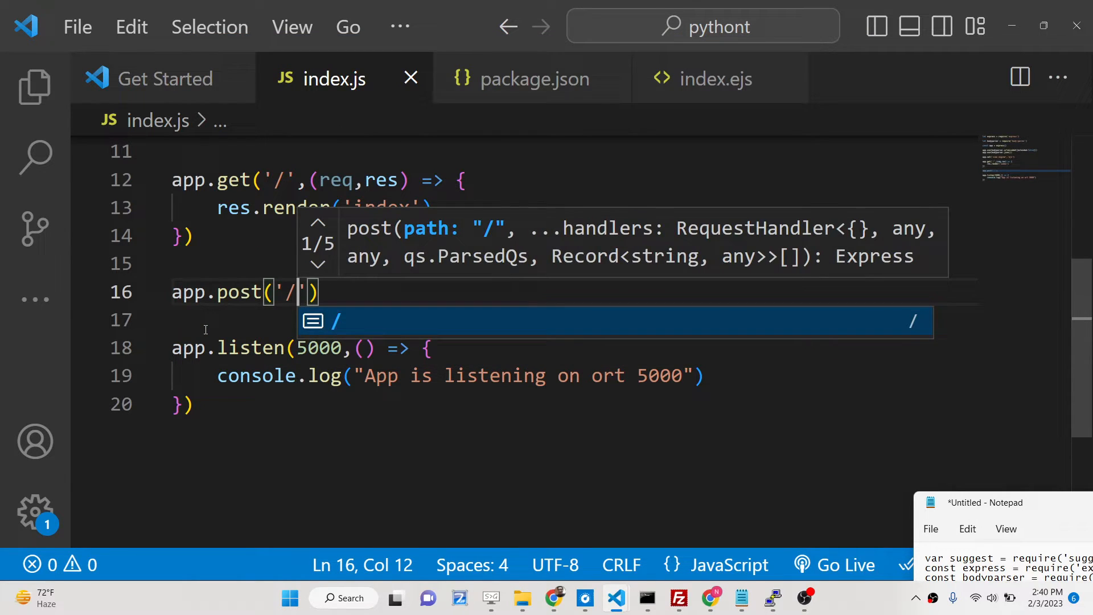
text(getsuggesti)
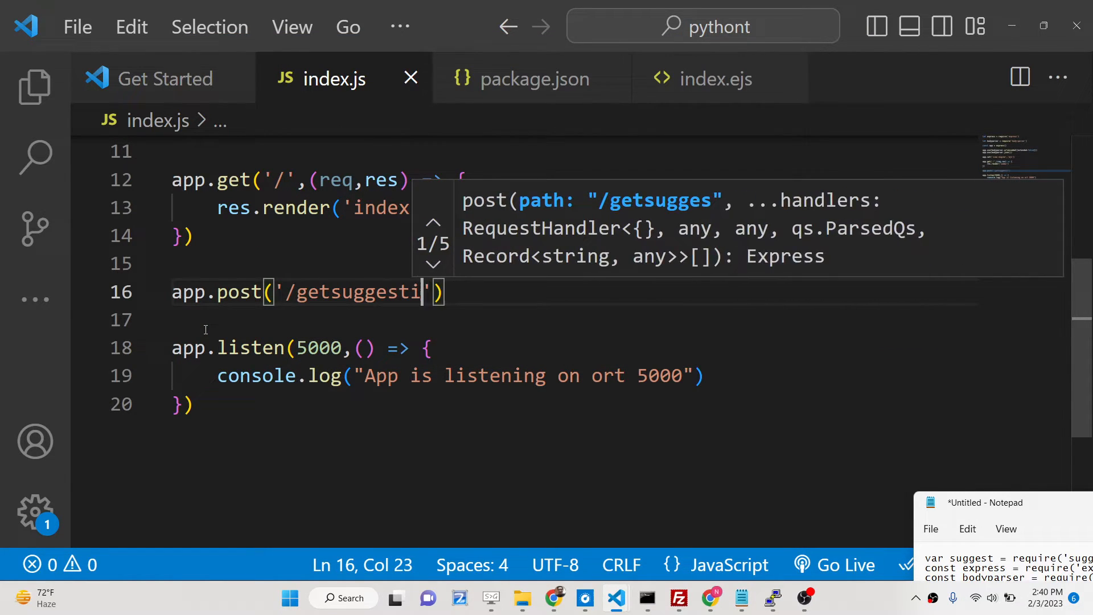
text(ons',(r)
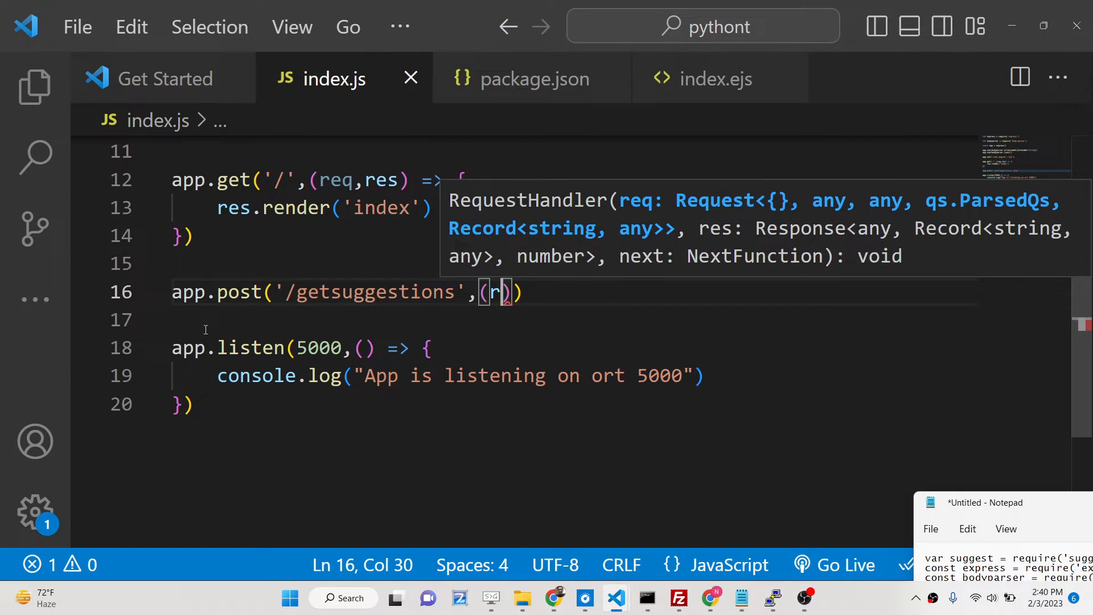
text(eq,res) =>)
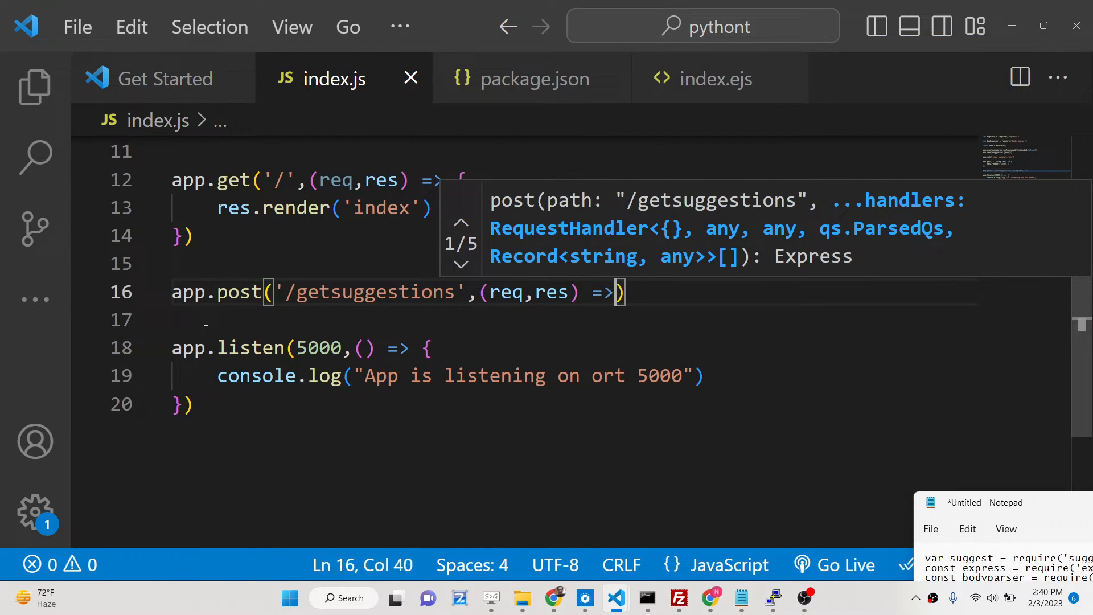
text( {)
key(Return)
text(let que)
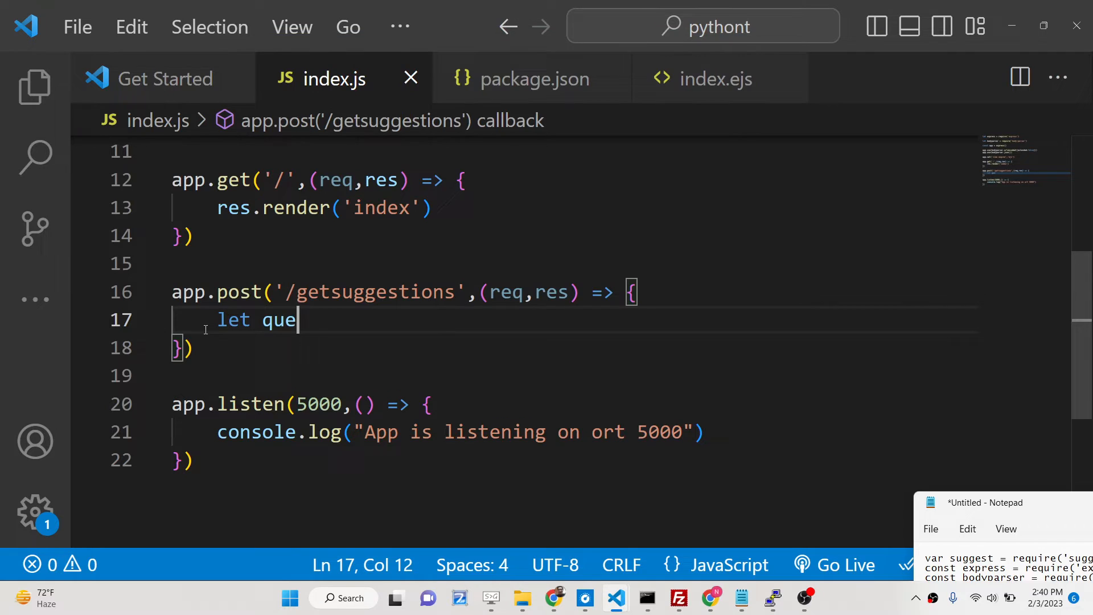
text(ry = req.bod)
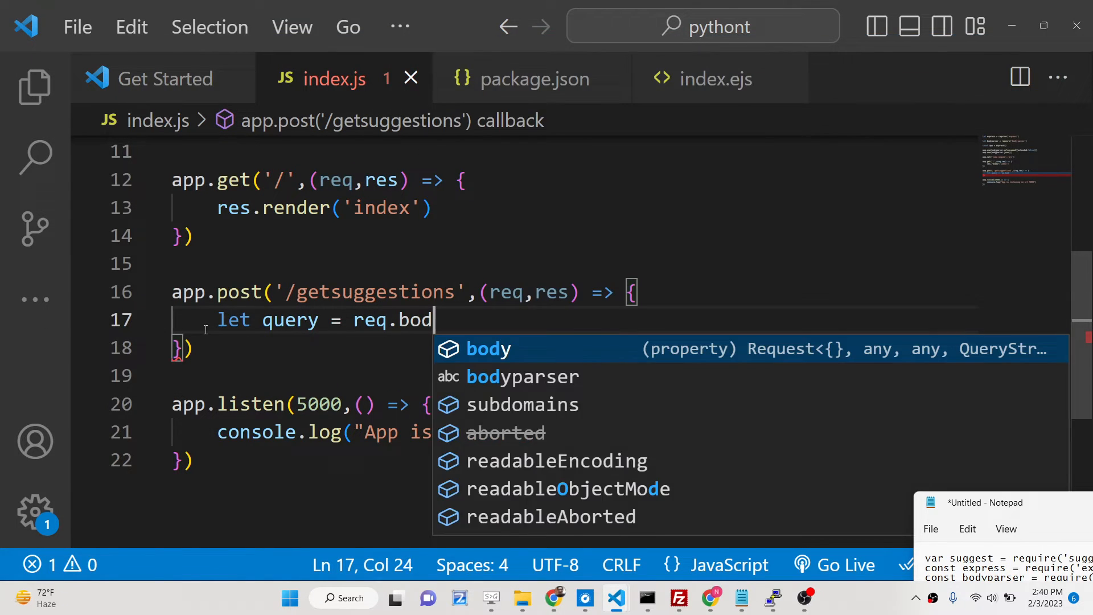
text(y.query)
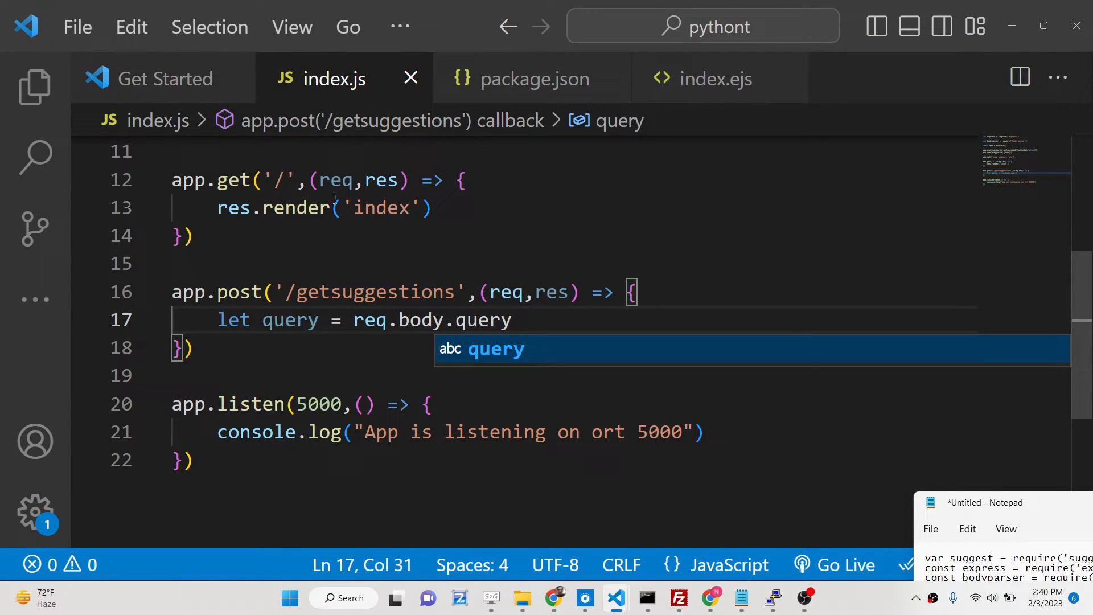
click(680, 83)
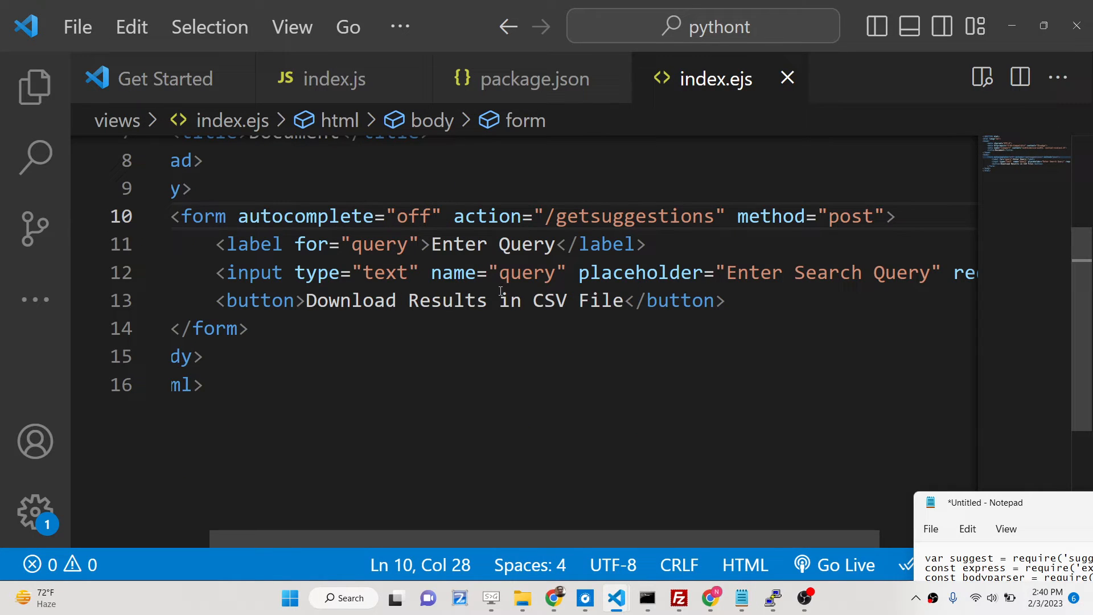
double_click(522, 274)
Return to index.js and make room inside the /getsuggestions POST handler.
key(ctrl+Tab)
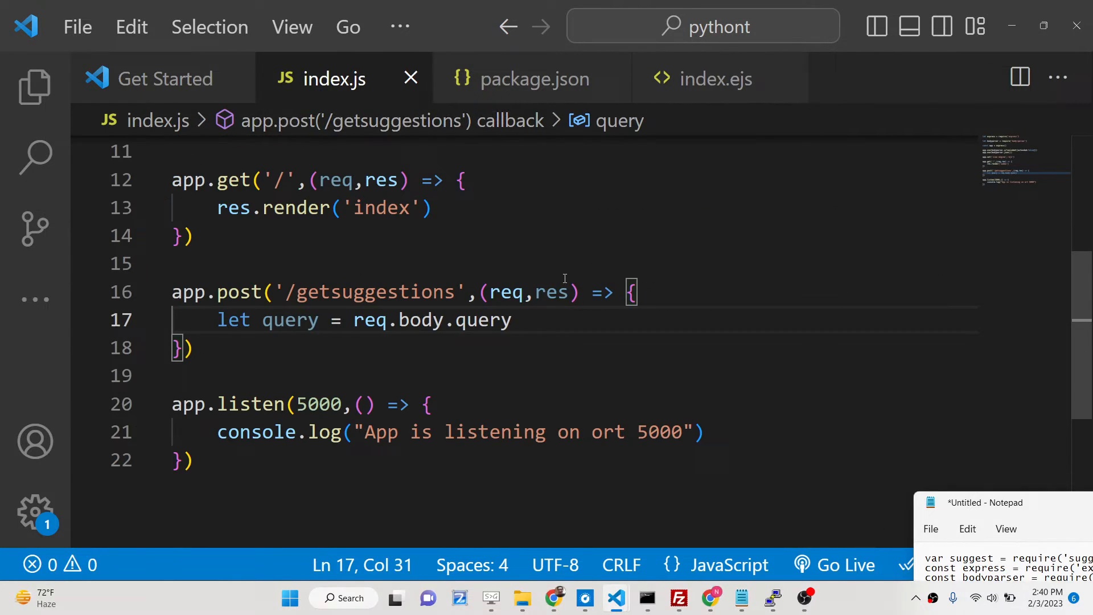
key(Return)
key(Return)
text(s)
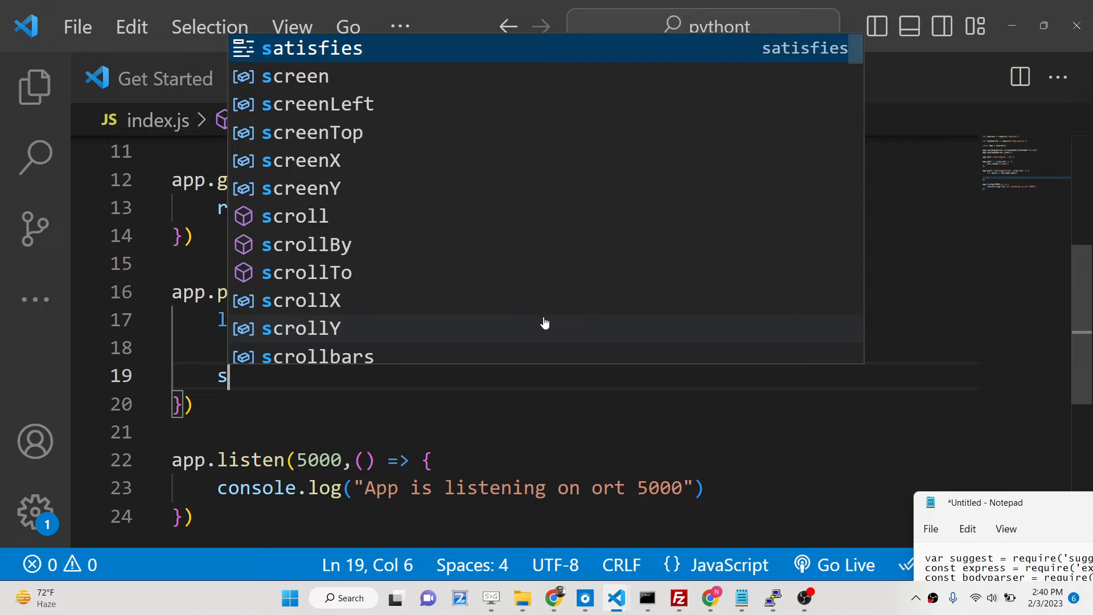
text(u)
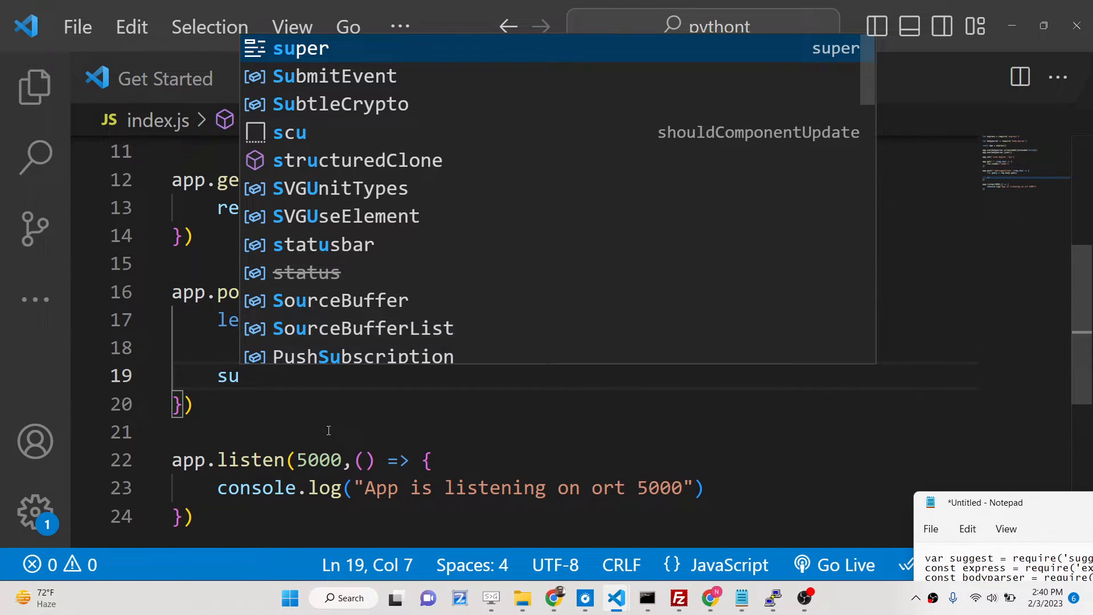
click(328, 431)
scroll(340, 382, up, 4)
Add let suggestion = require('suggestion') below the body-parser import.
click(629, 205)
key(Return)
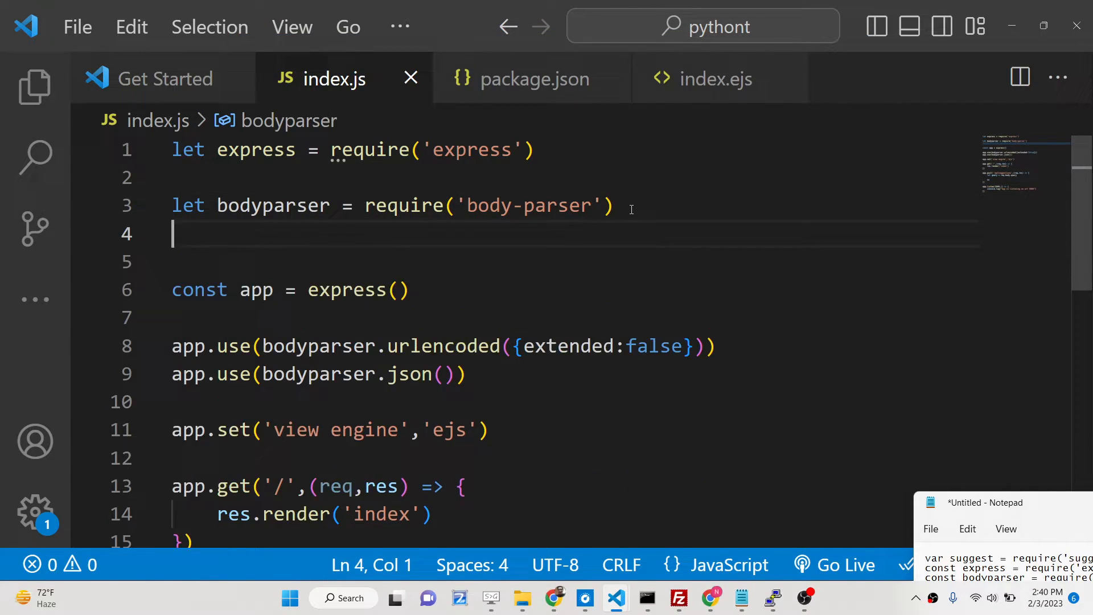
key(Return)
text(let suggesti)
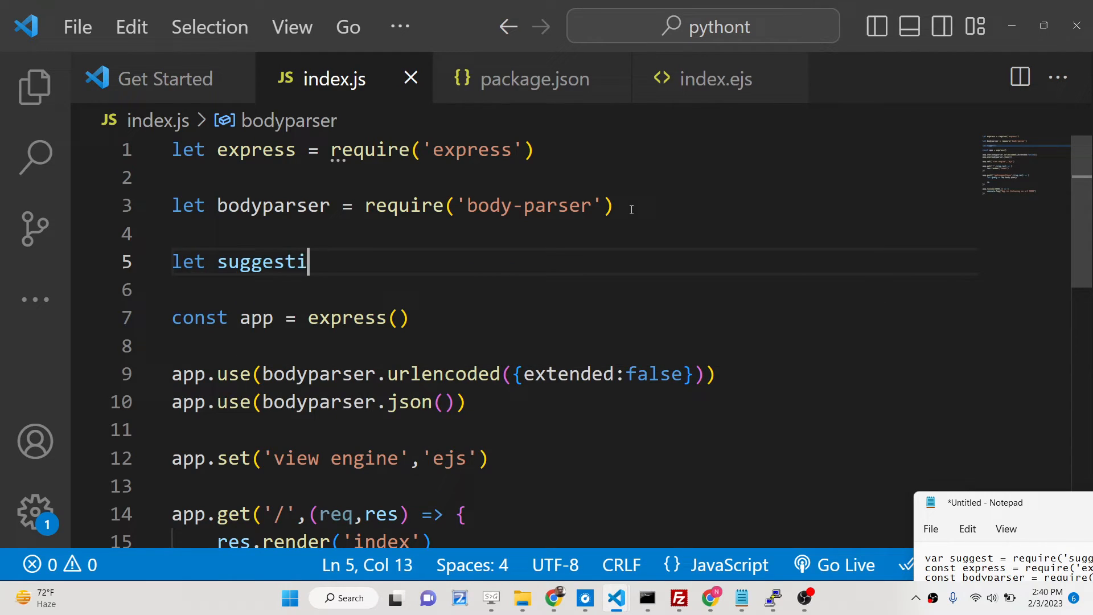
text(on = require()
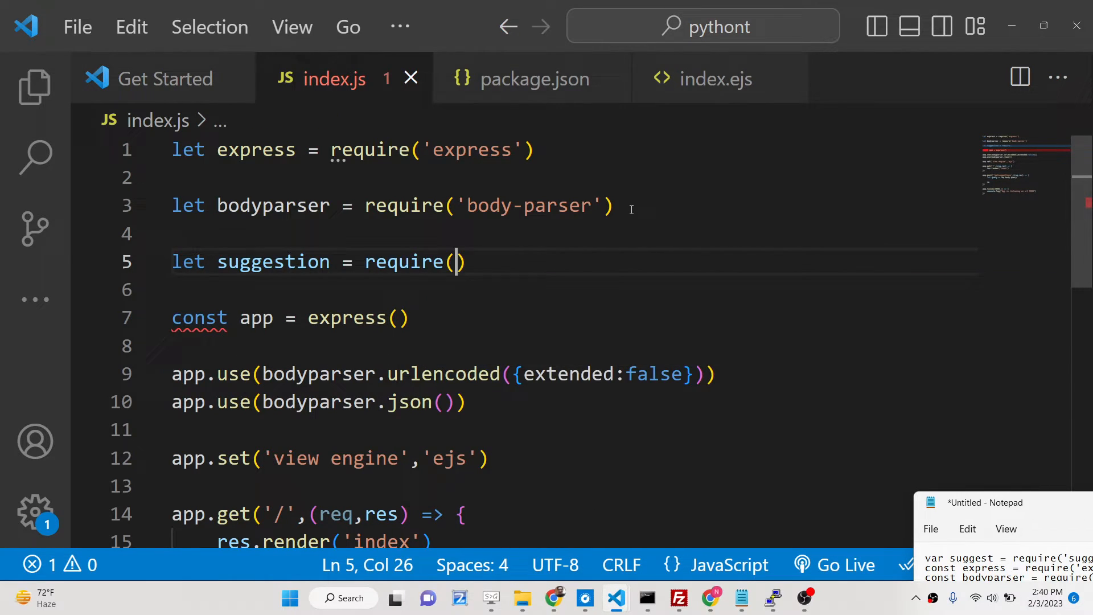
text('su)
key(Return)
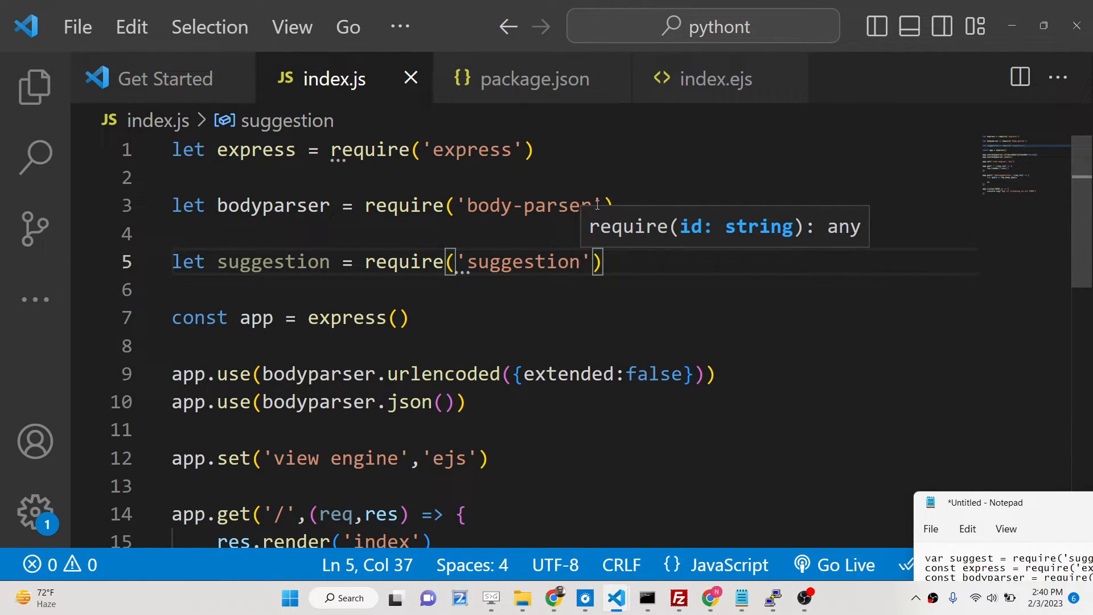
click(359, 281)
scroll(359, 281, down, 5)
text(su)
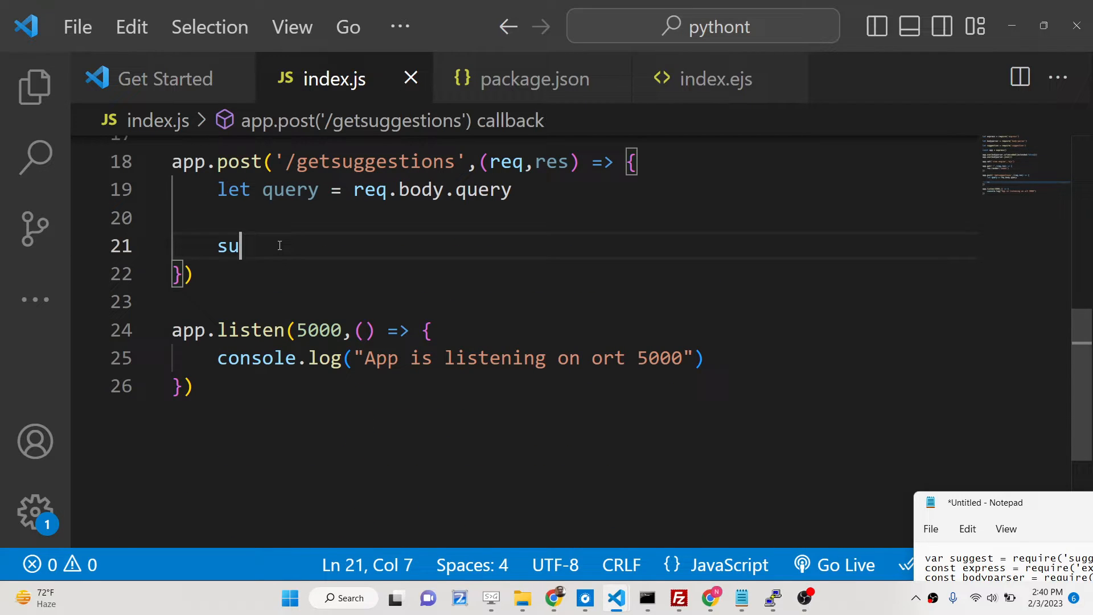
text(gg)
Write suggestion(query, { }) in the handler with the options object on its own lines.
key(Return)
text(.)
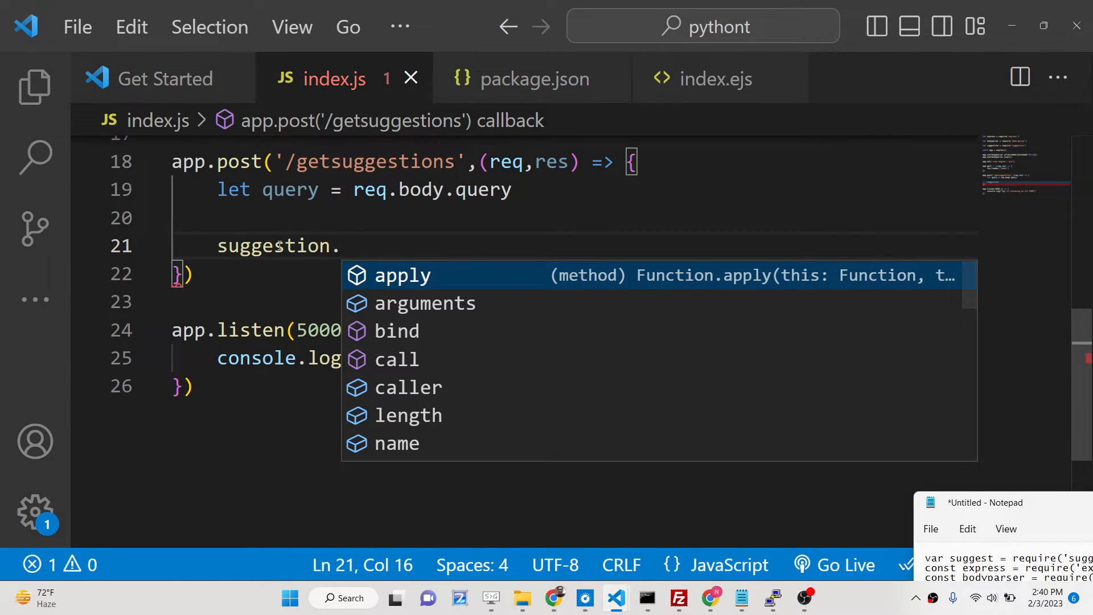
key(BackSpace)
text((que)
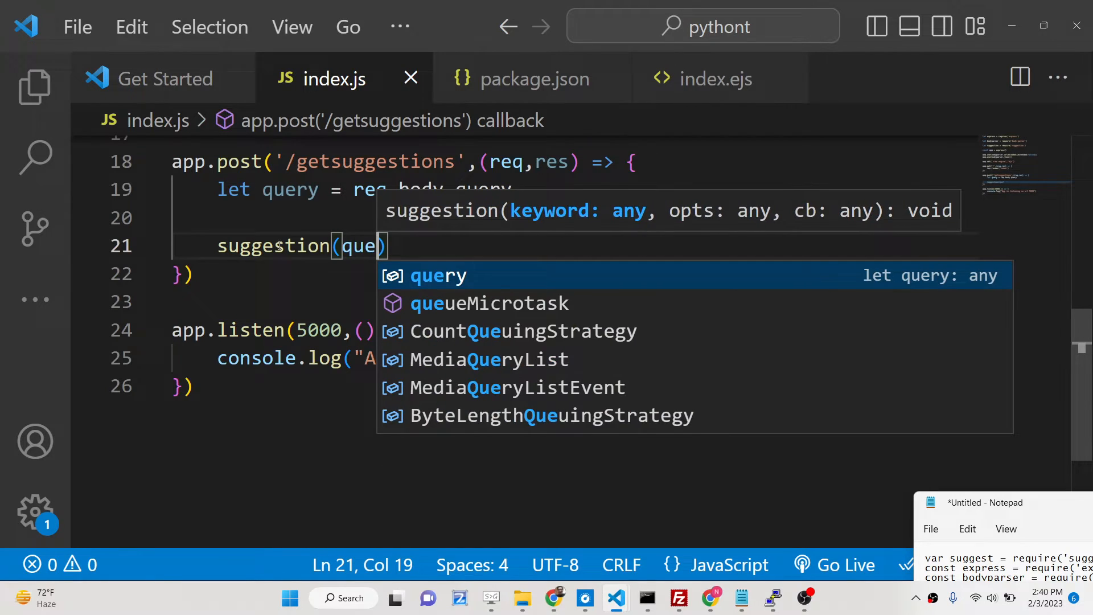
key(BackSpace)
key(BackSpace)
key(BackSpace)
key(BackSpace)
text(()
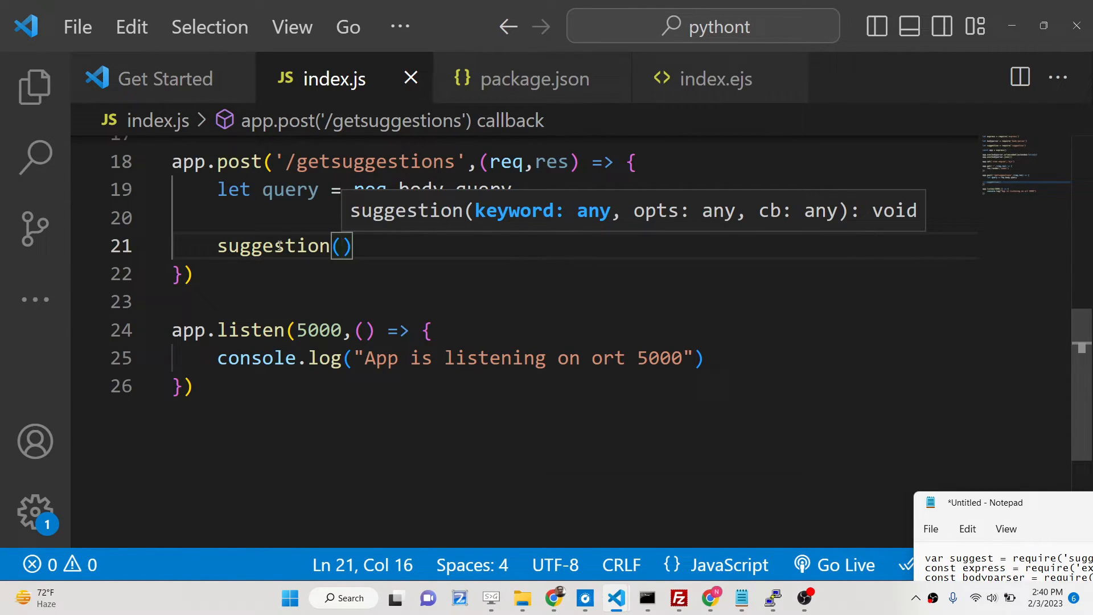
text(qu)
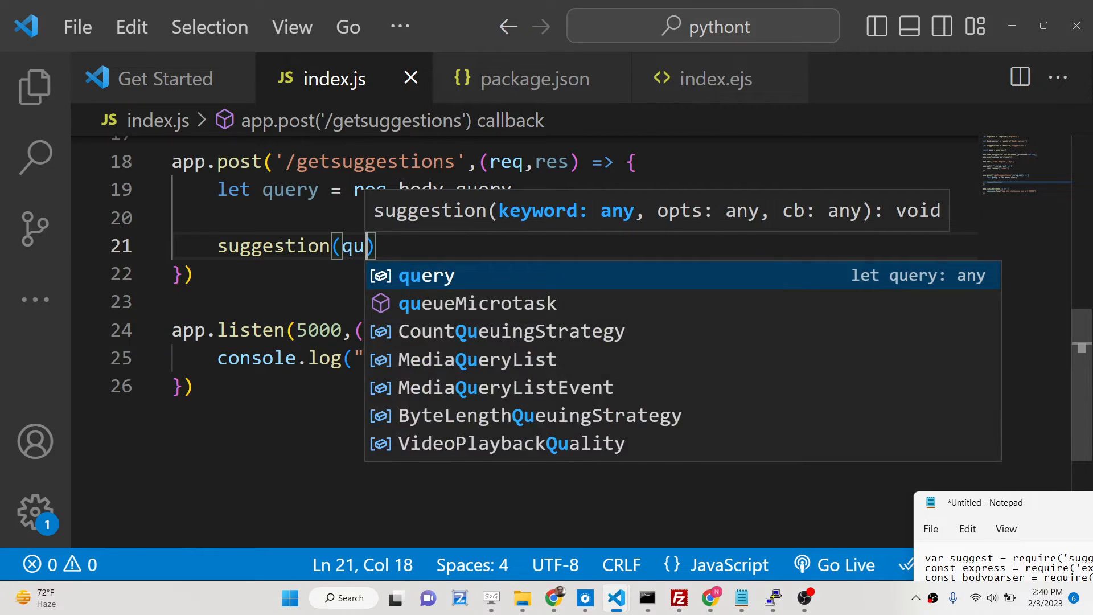
text(ery,()
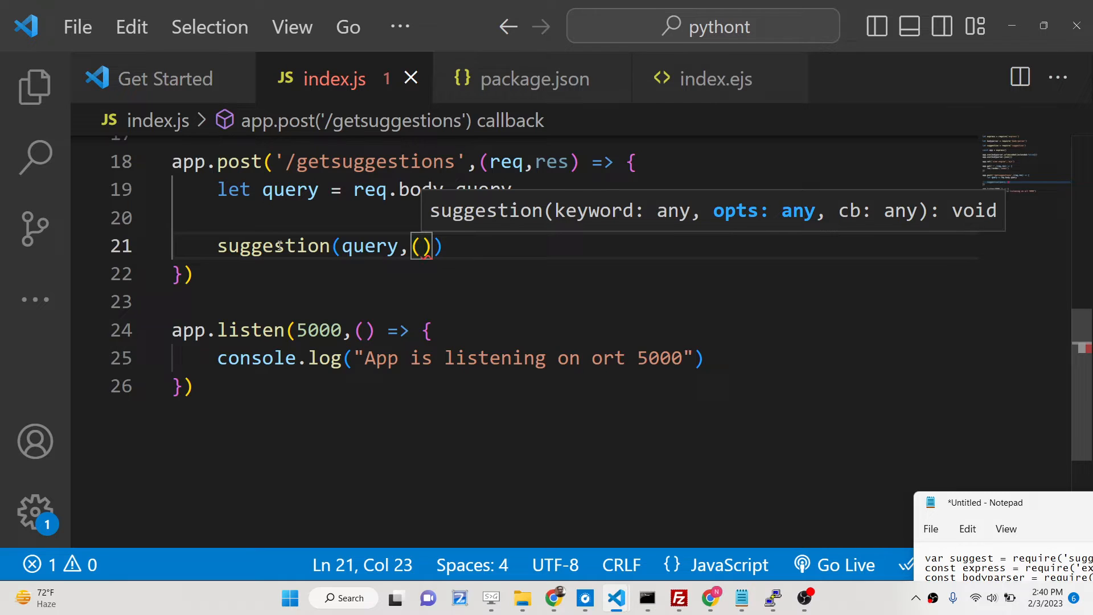
key(BackSpace)
text(() => {)
key(Return)
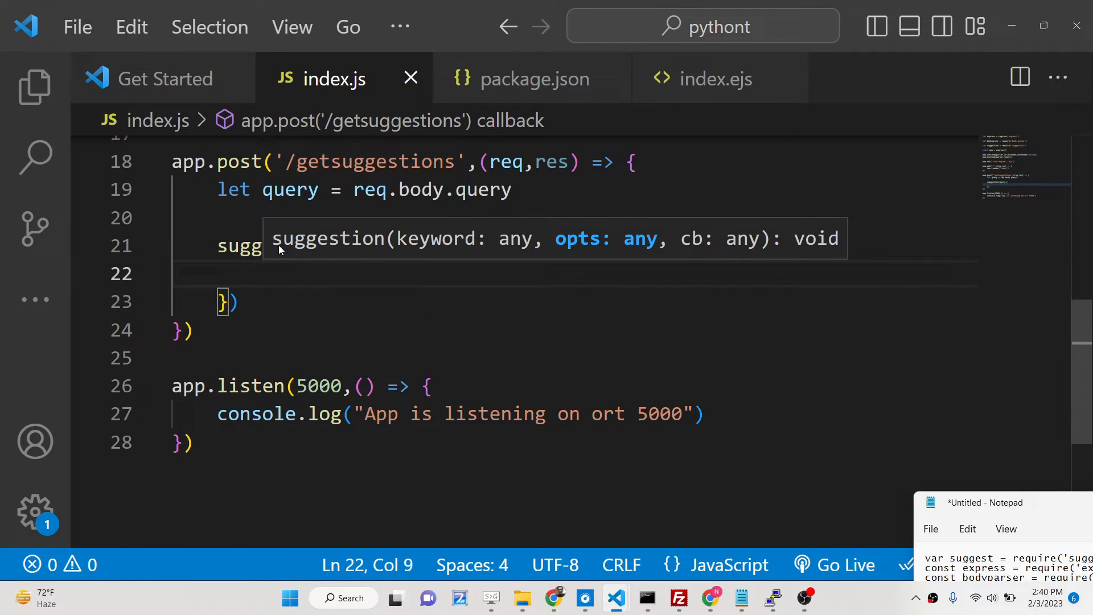
Move the notes window up and add levels:1 to the options object.
drag(961, 509, 759, 356)
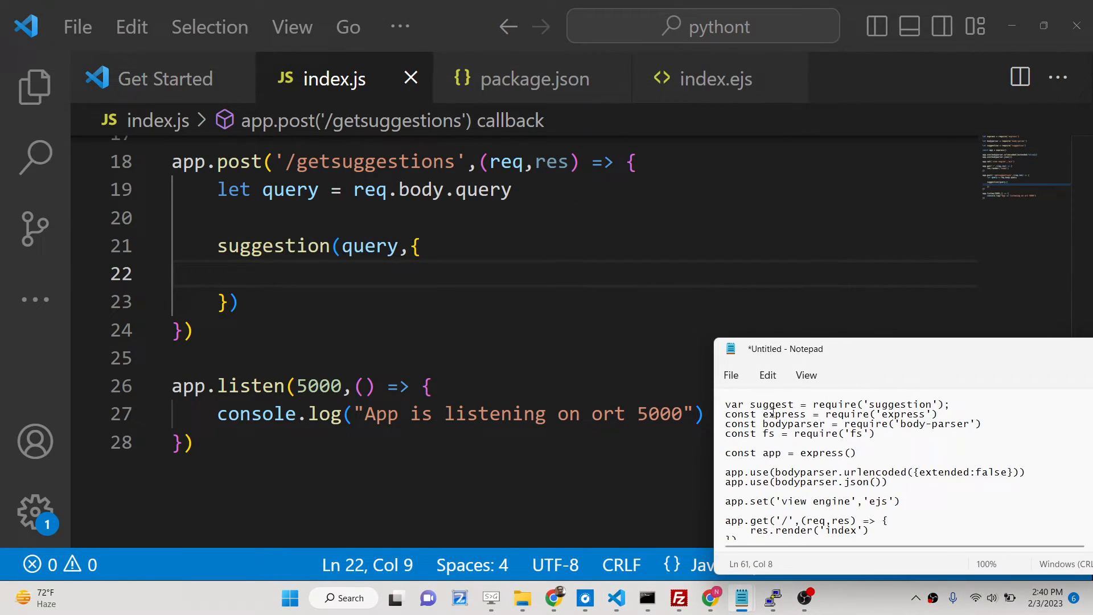
scroll(772, 414, down, 3)
scroll(785, 434, down, 1)
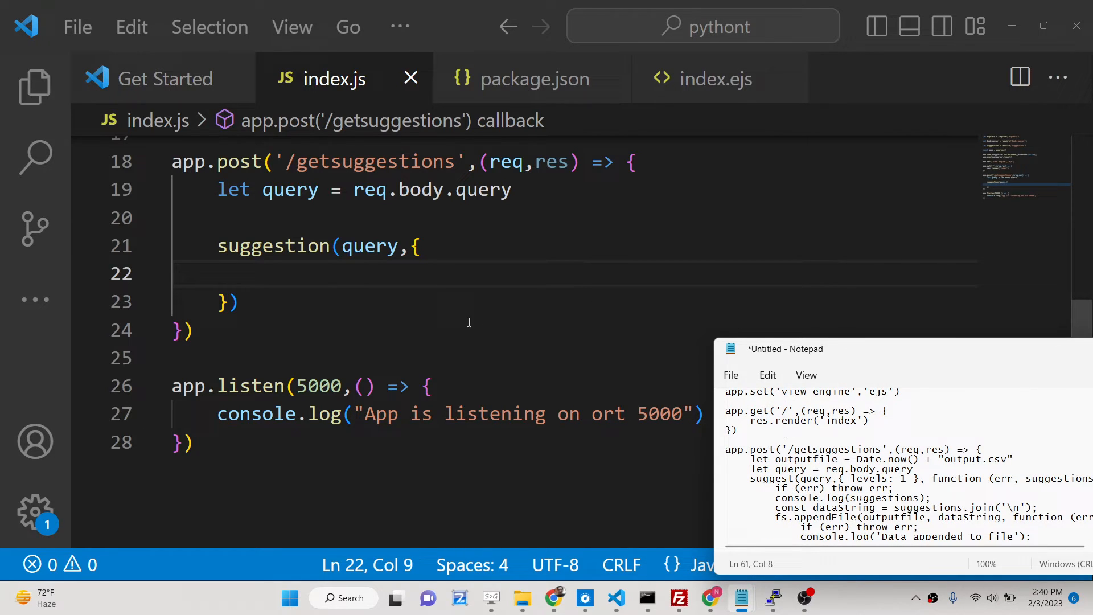
click(305, 277)
text(lev)
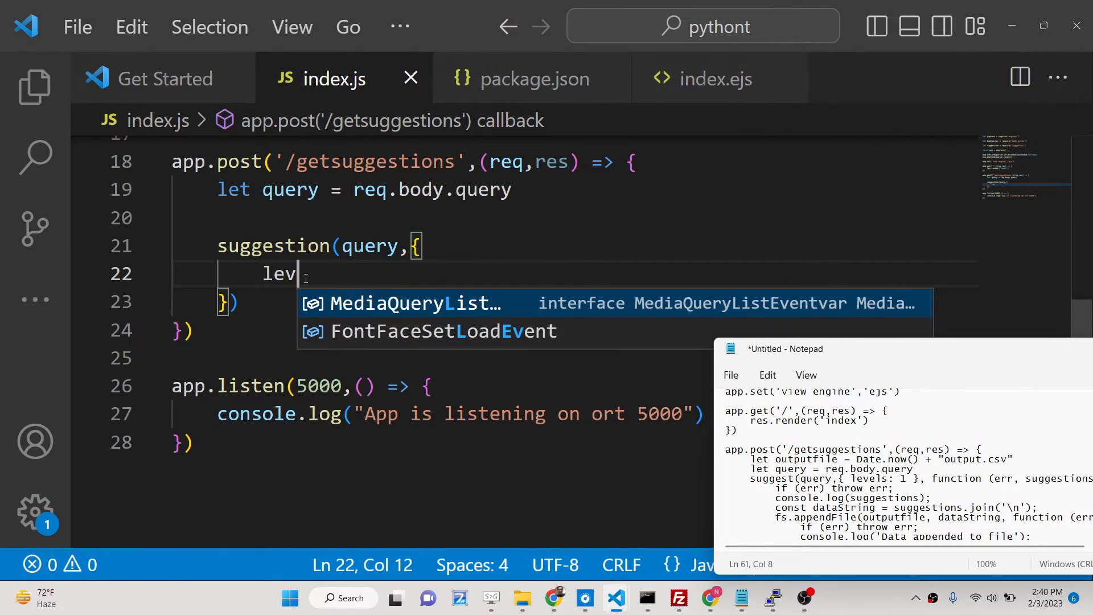
text(els:1)
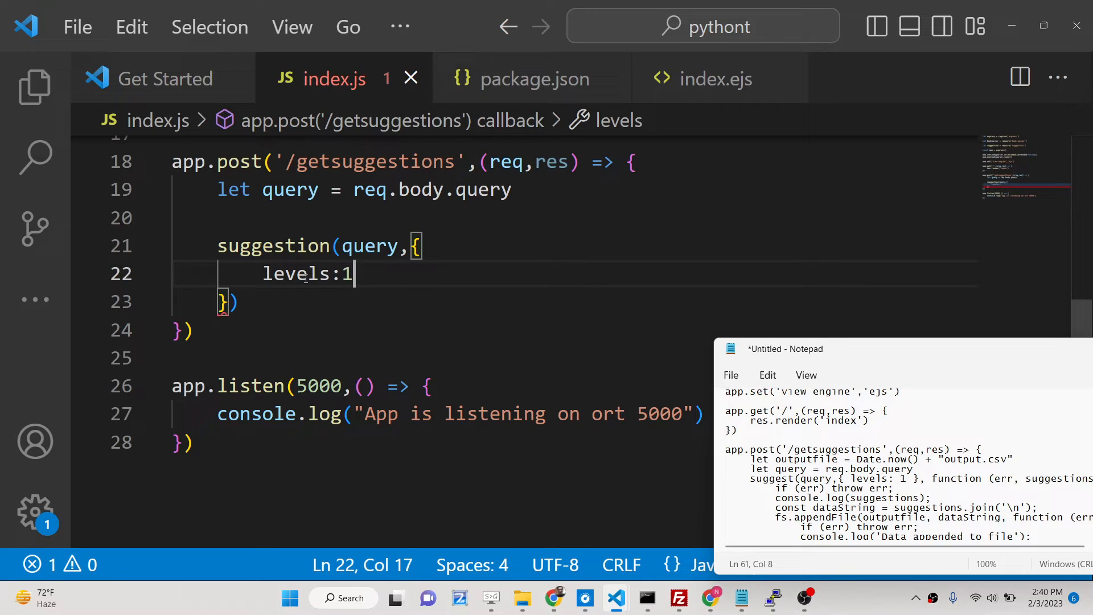
key(Down)
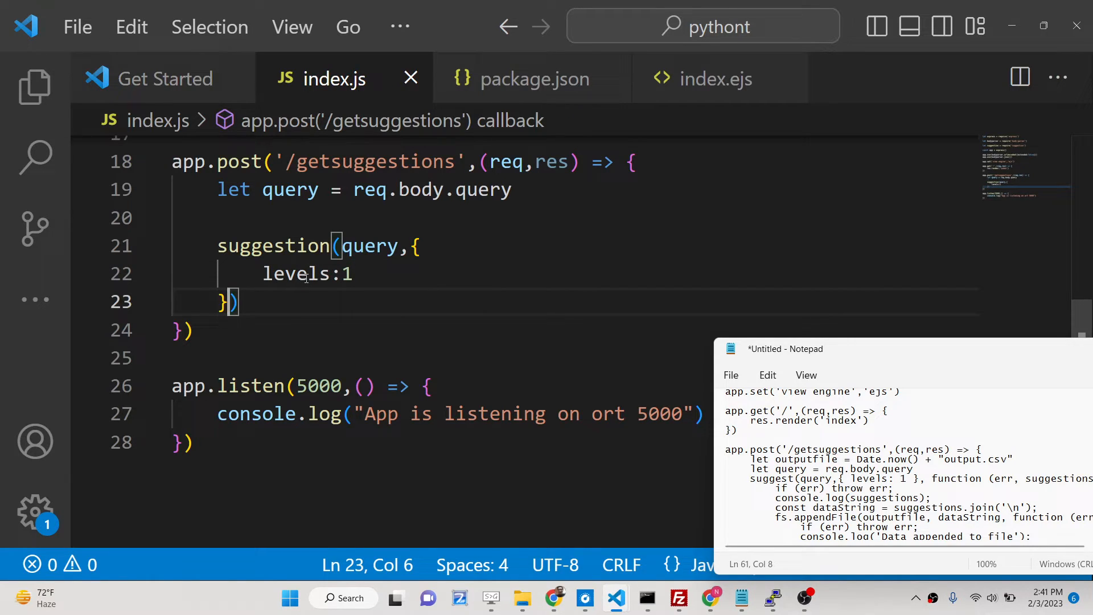
text(,()
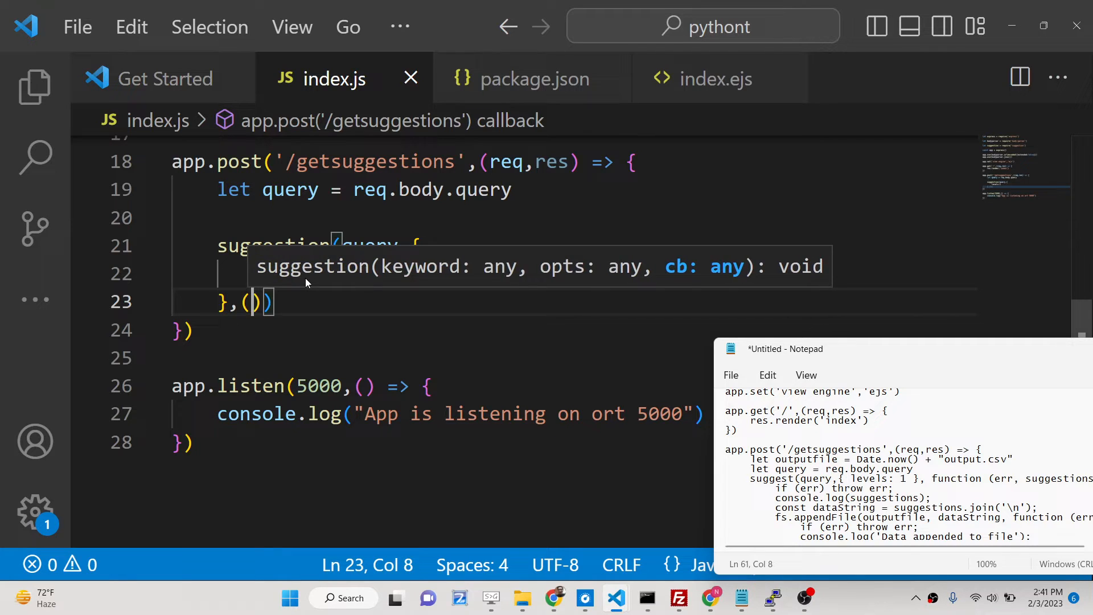
text(err,sugg)
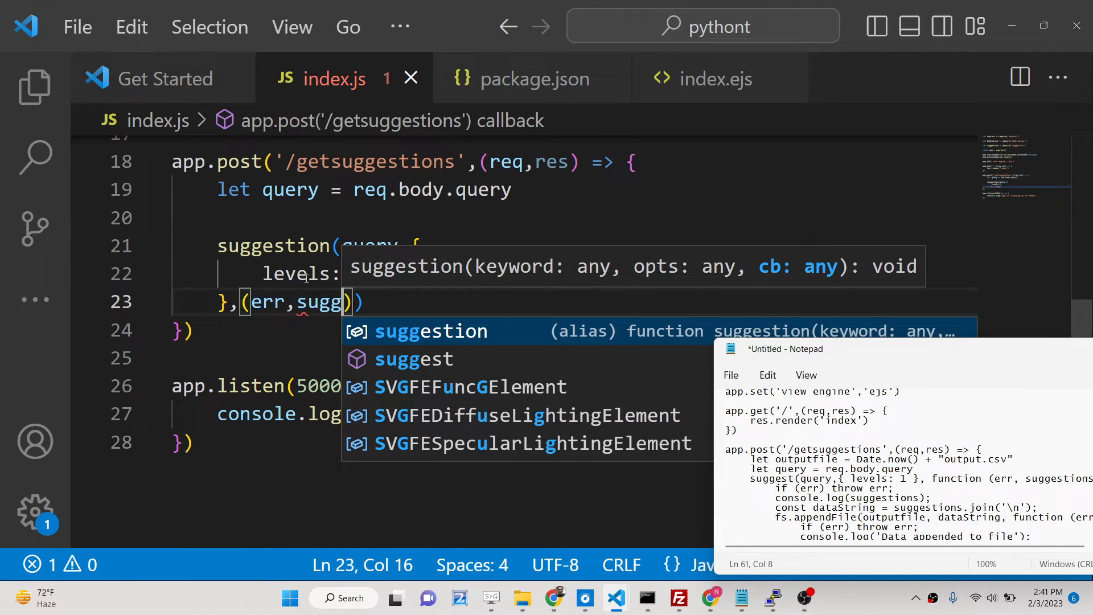
text(estions) )
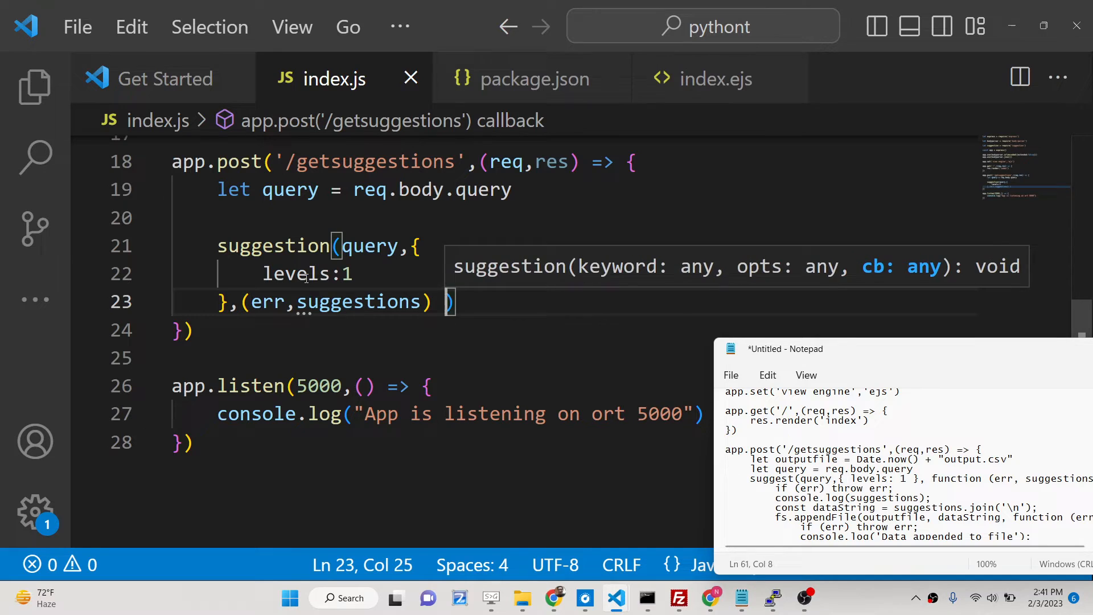
text(=> {)
Add an (err, suggestions) => { } callback with an empty body.
key(Return)
text(console.)
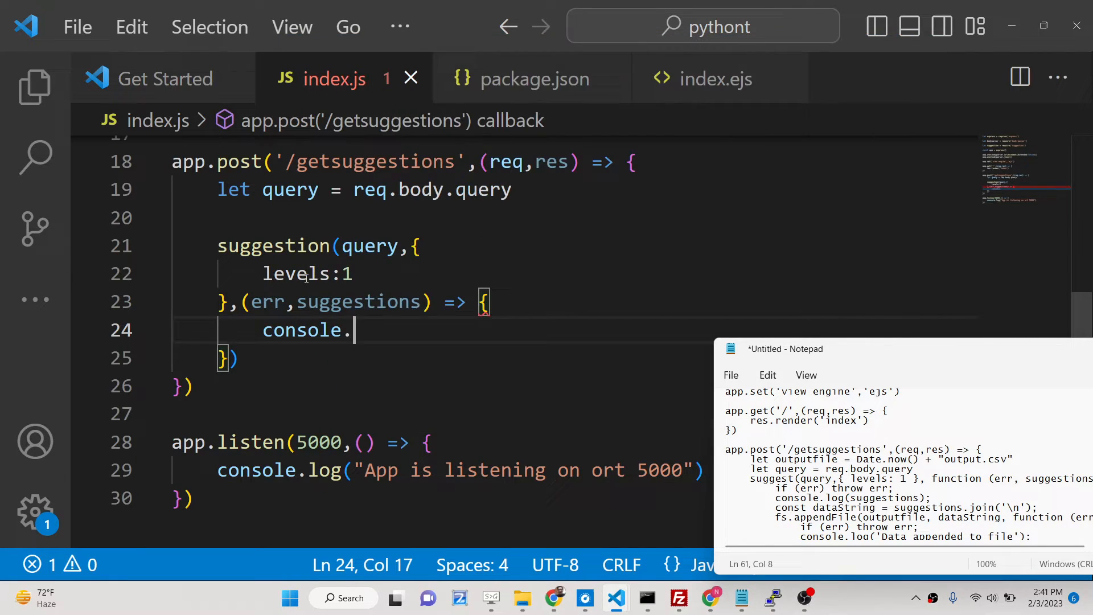
text(log(su)
key(BackSpace)
key(BackSpace)
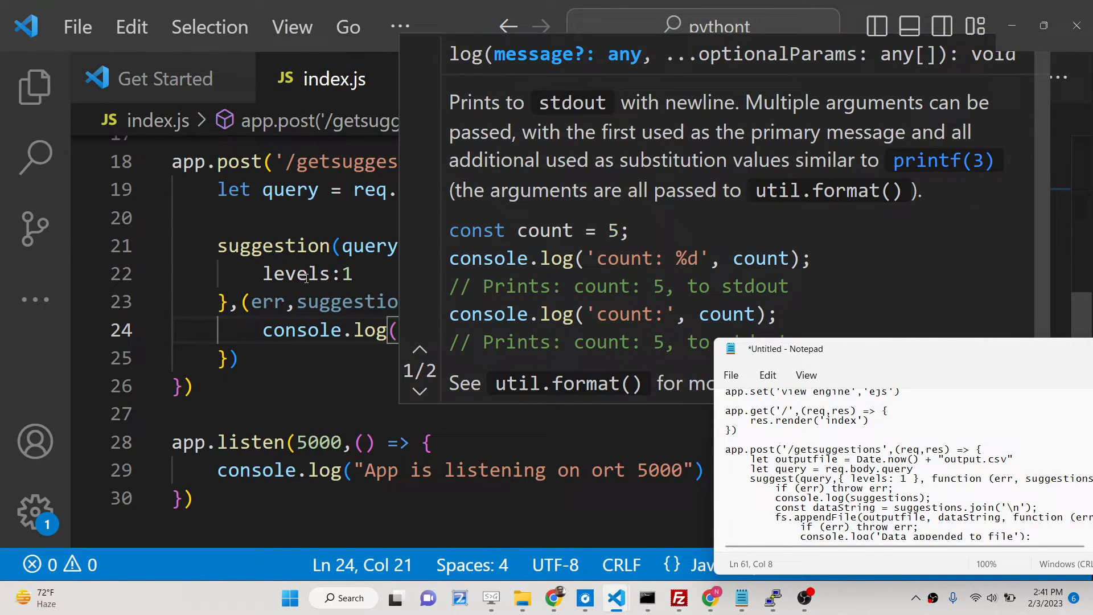
key(BackSpace)
key(BackSpace)
key(BackSpace)
key(BackSpace)
key(BackSpace)
key(BackSpace)
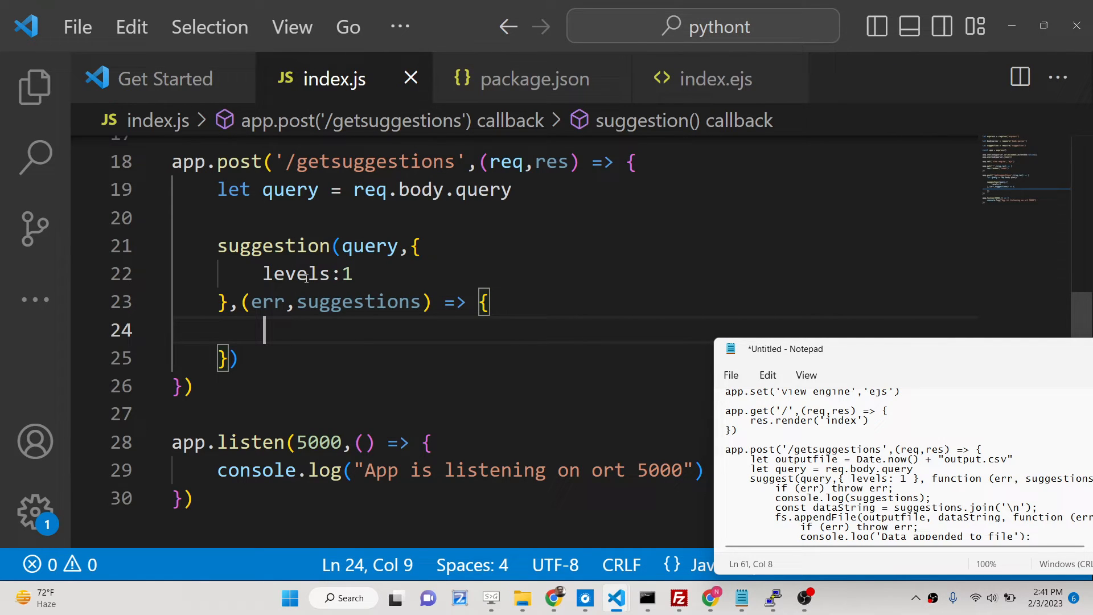
scroll(330, 205, up, 5)
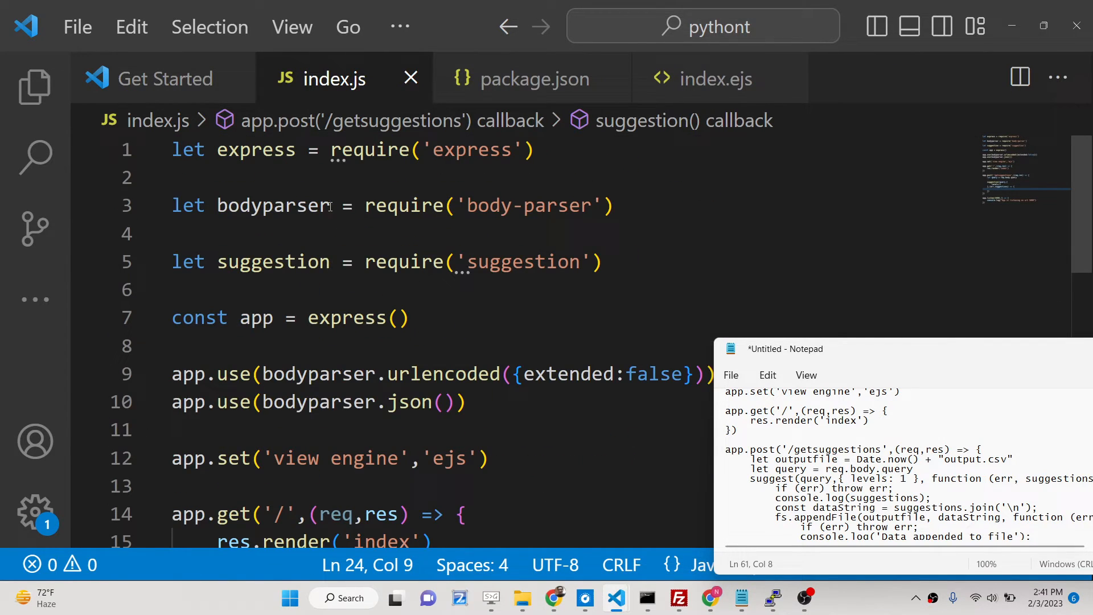
Add let fs = require('fs') among the imports of index.js.
click(633, 201)
key(Return)
key(Return)
text(let )
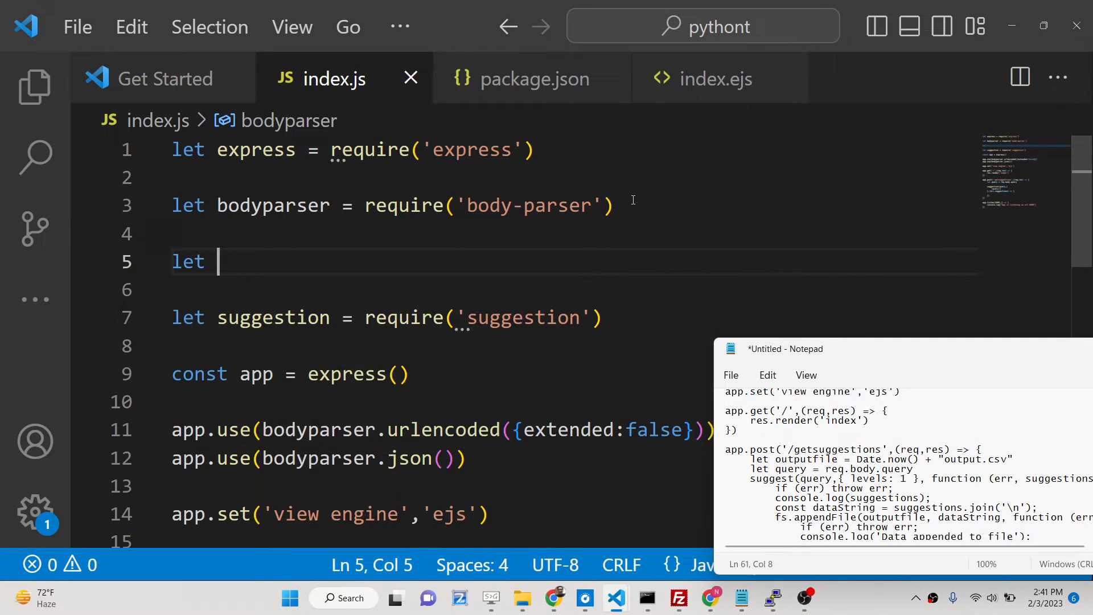
text(fs = require)
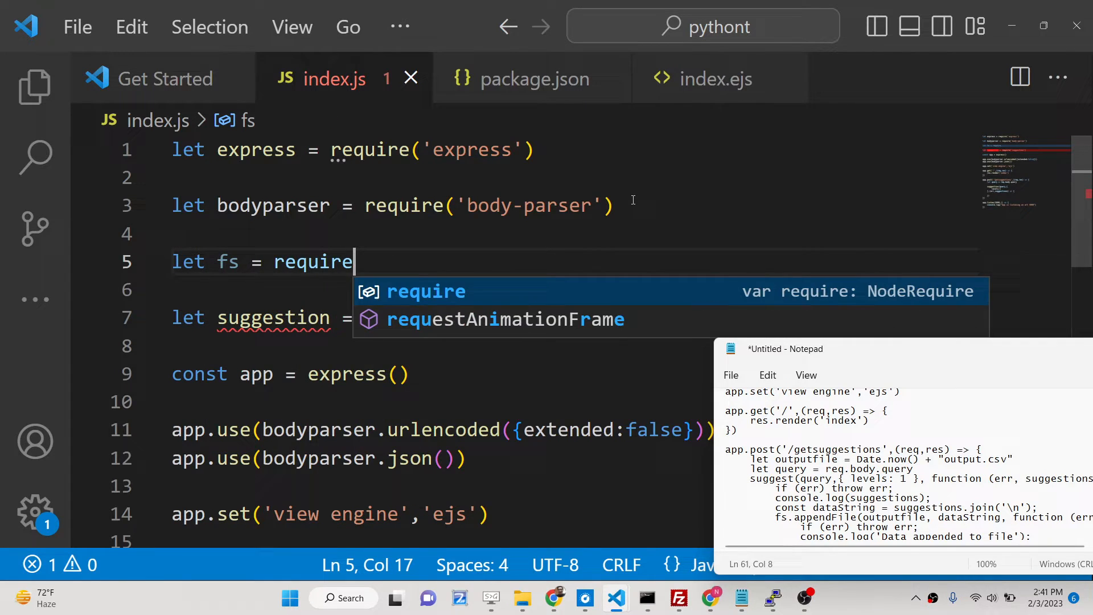
text(('s)
key(BackSpace)
text(f)
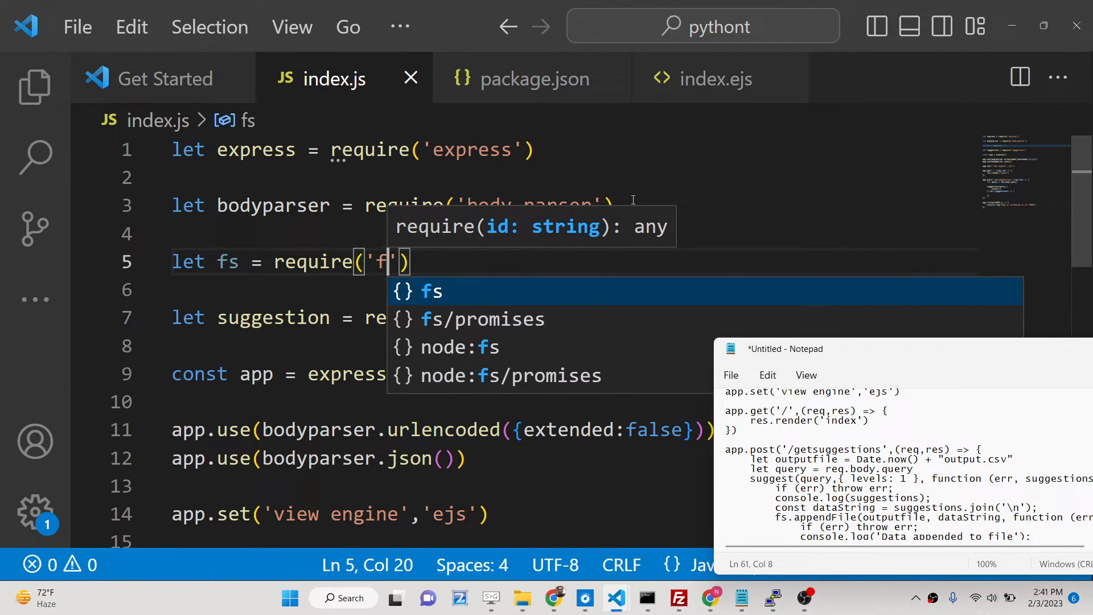
text(s)
click(306, 205)
scroll(306, 208, down, 5)
scroll(306, 208, down, 2)
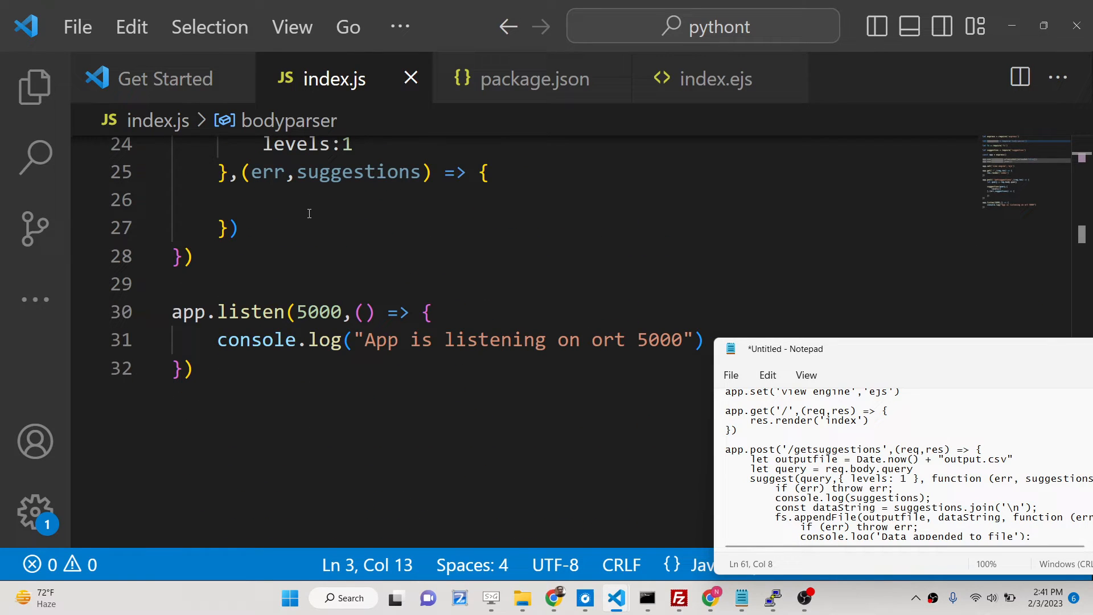
Write const dataString = suggestions.join('\n') inside the callback.
click(314, 196)
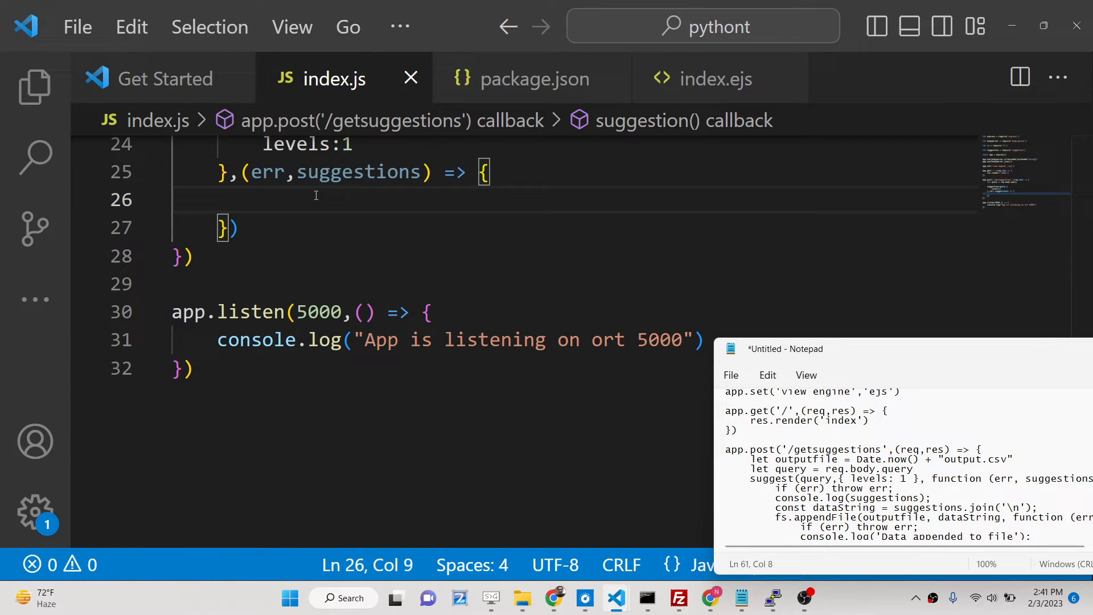
text(const da)
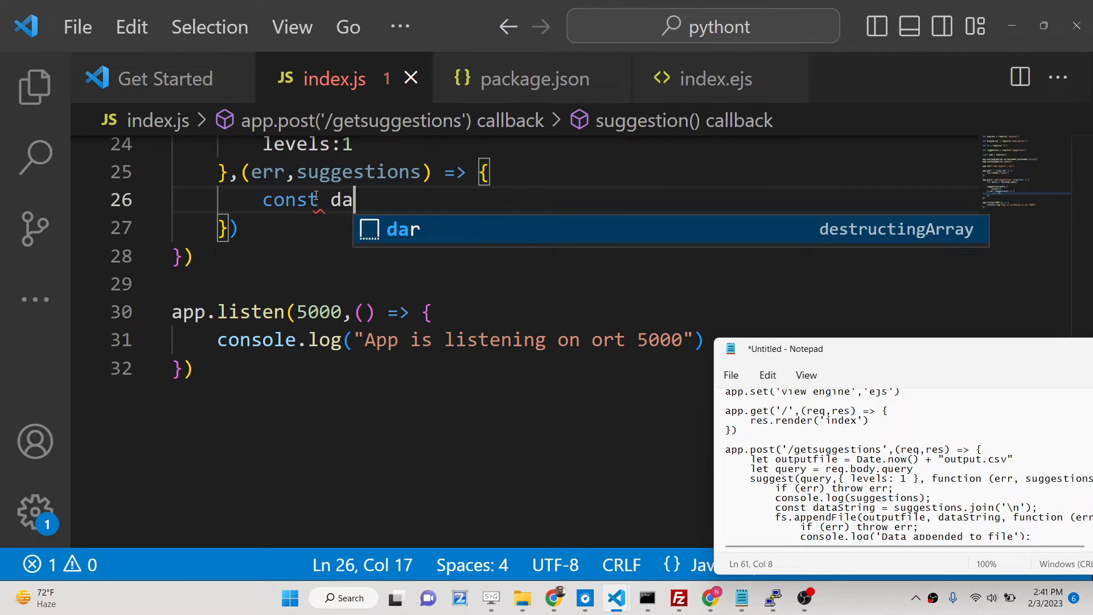
text(taString )
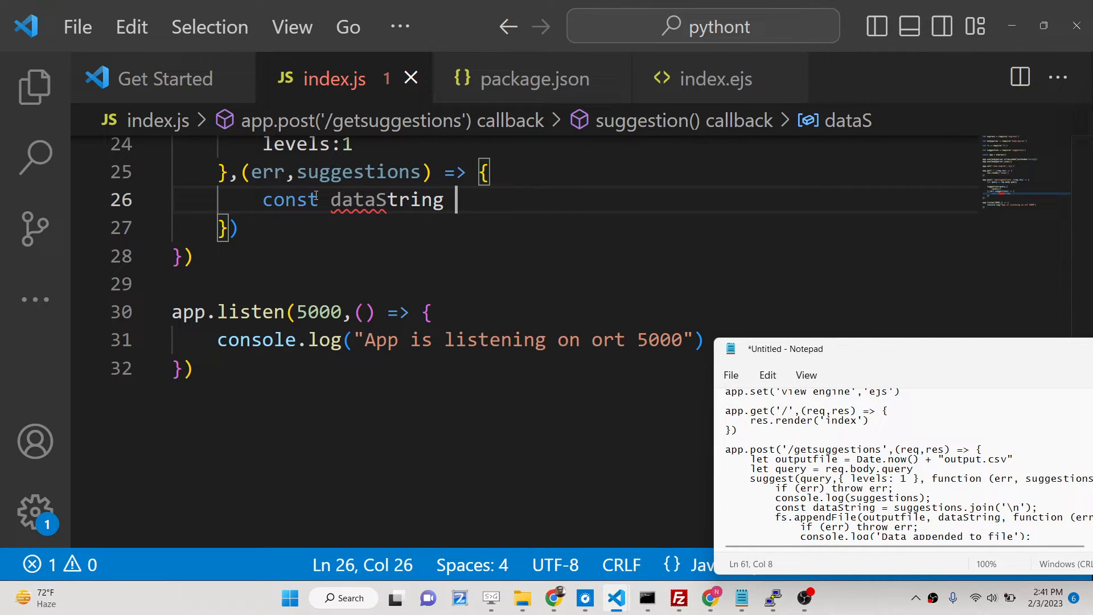
text(= su)
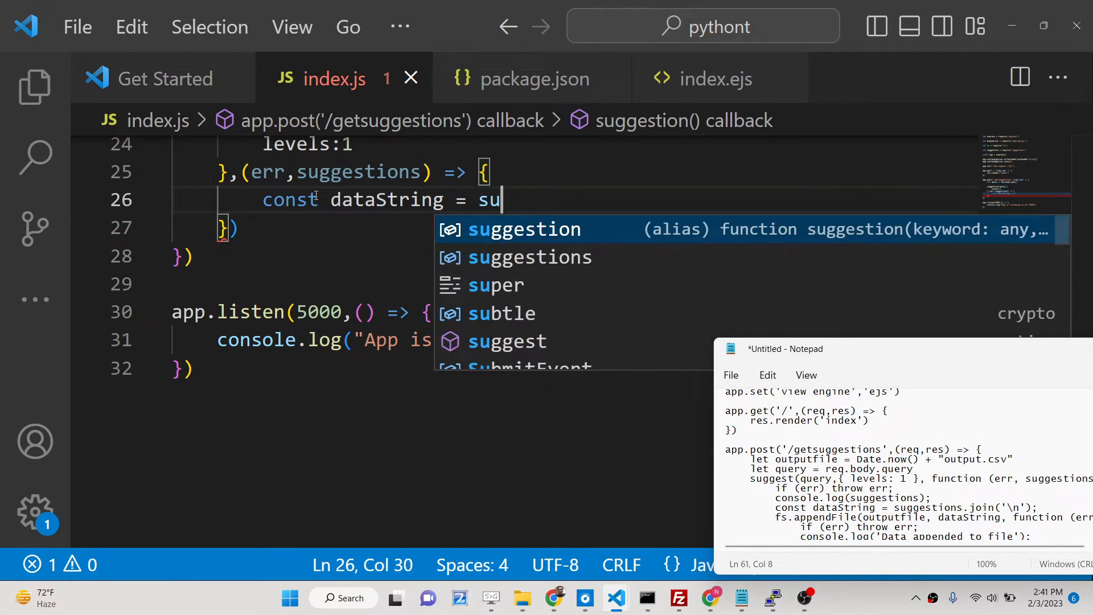
key(Return)
text(s.)
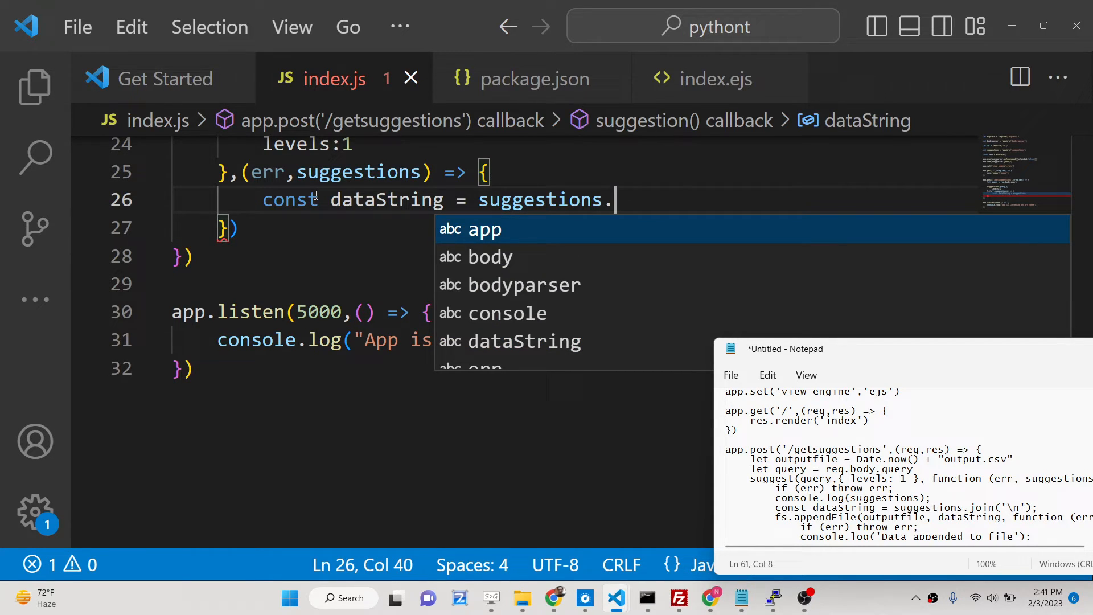
text(join(')
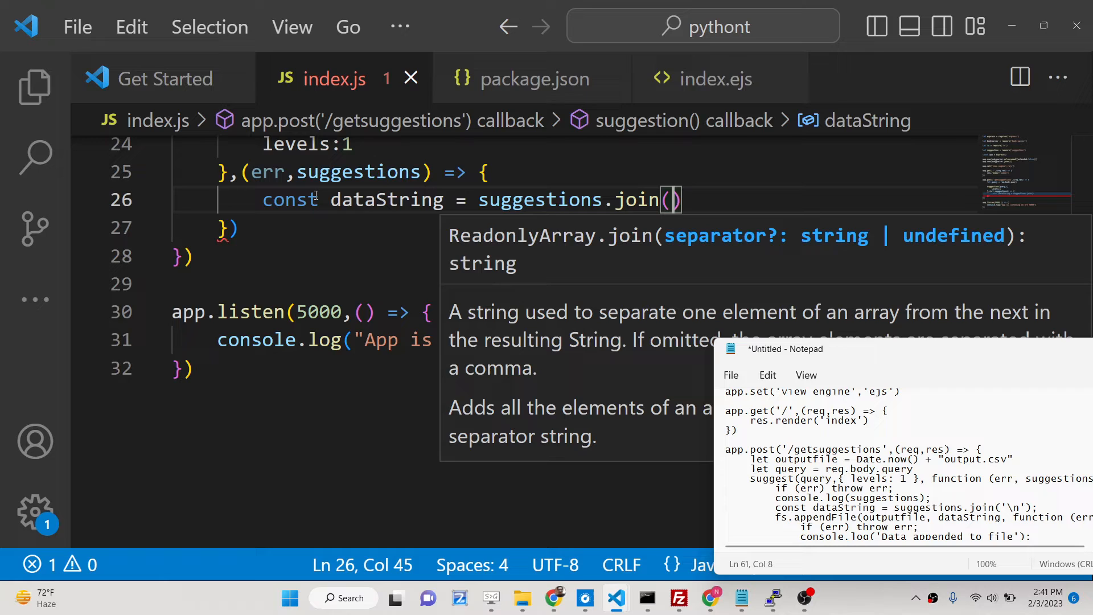
text(\n)
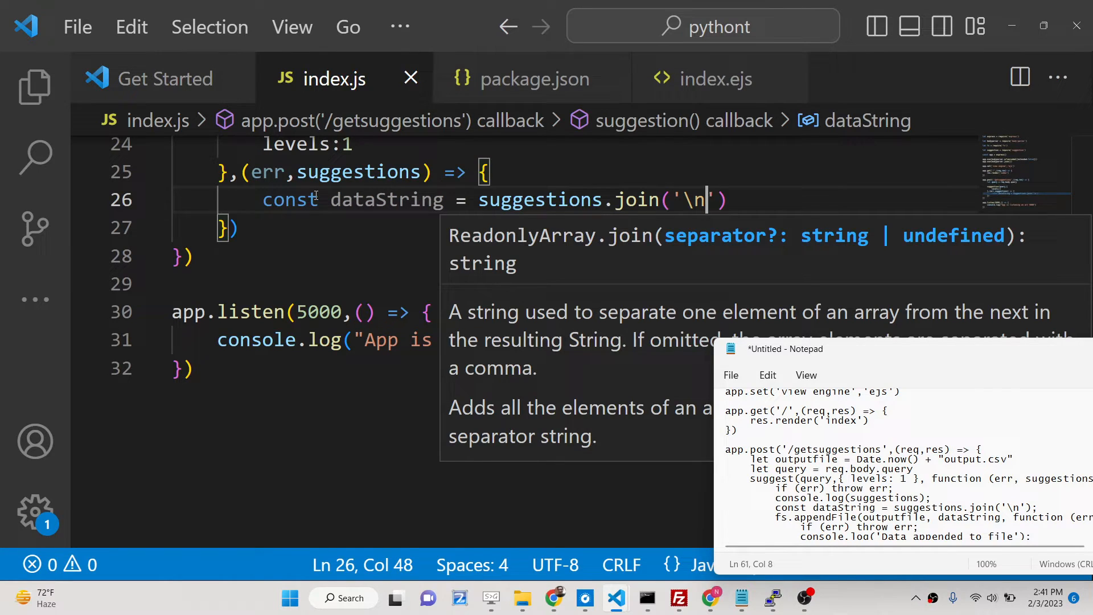
key(End)
key(Return)
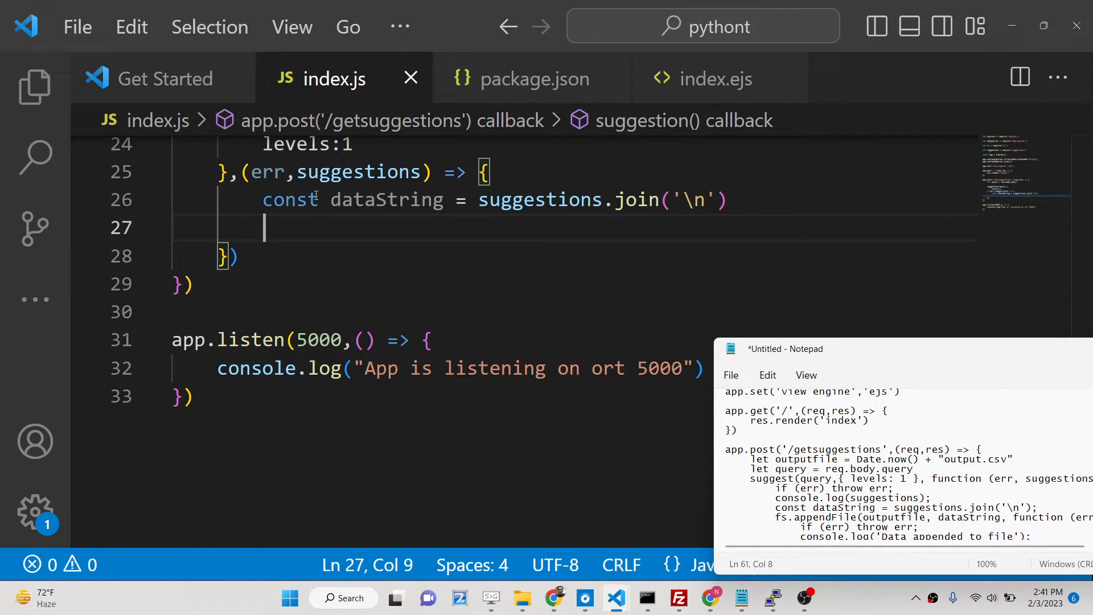
text(f)
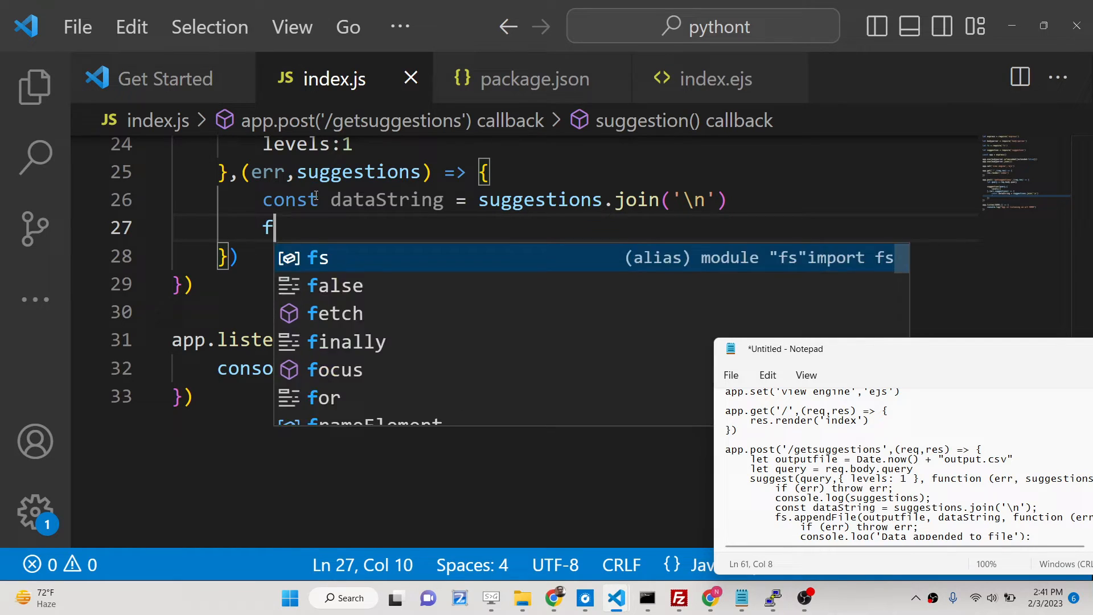
text(s.appe)
Start an fs.appendFile("") call inside the suggestion callback.
key(Tab)
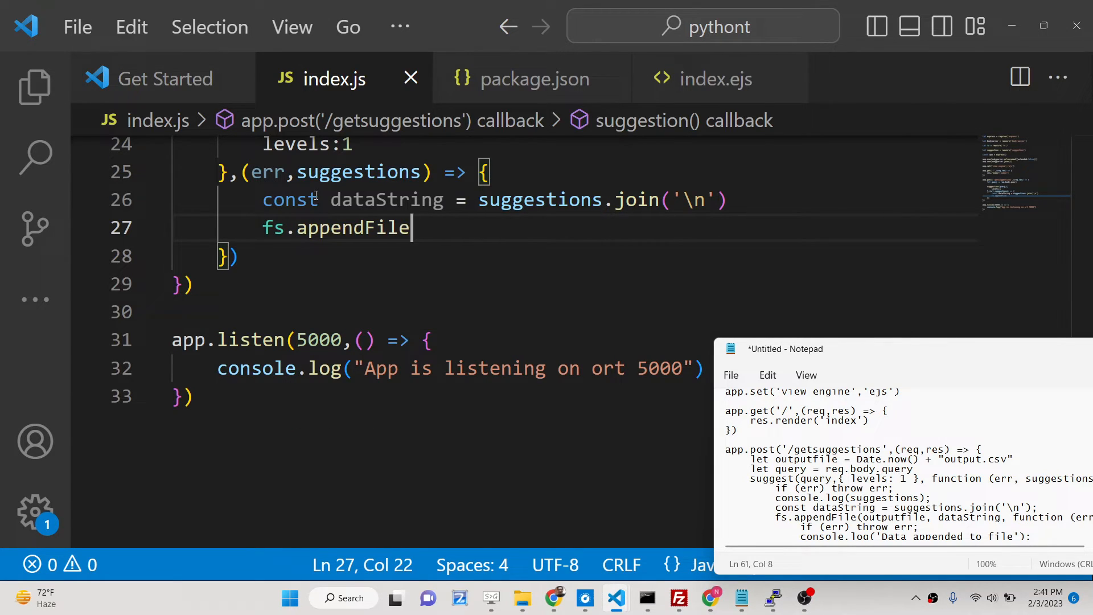
text(()
key(BackSpace)
key(BackSpace)
key(BackSpace)
key(BackSpace)
key(BackSpace)
key(BackSpace)
key(BackSpace)
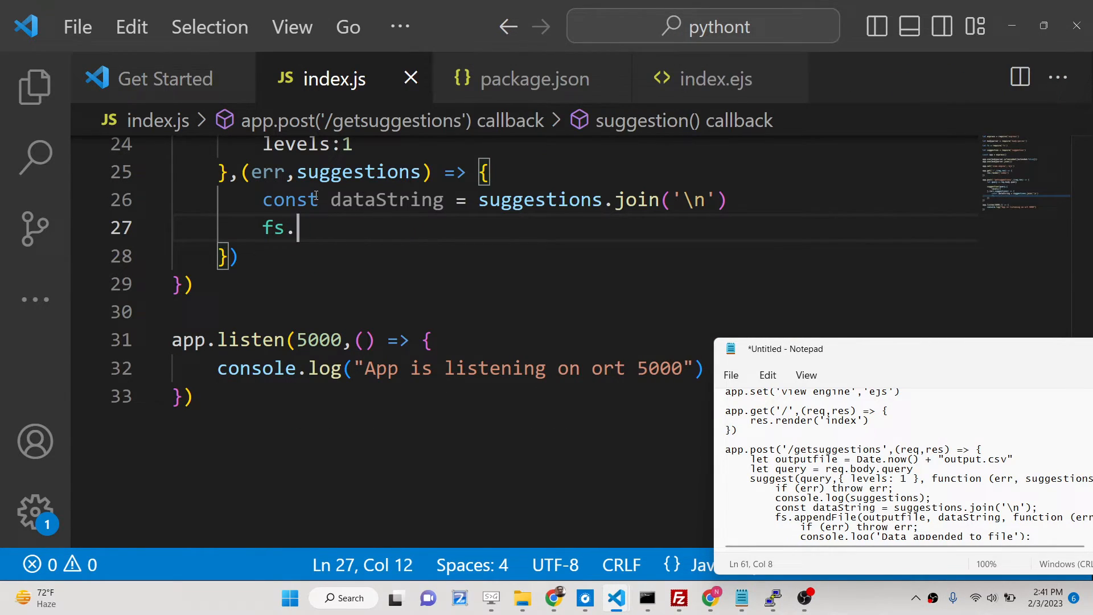
text(app)
key(Down)
key(Tab)
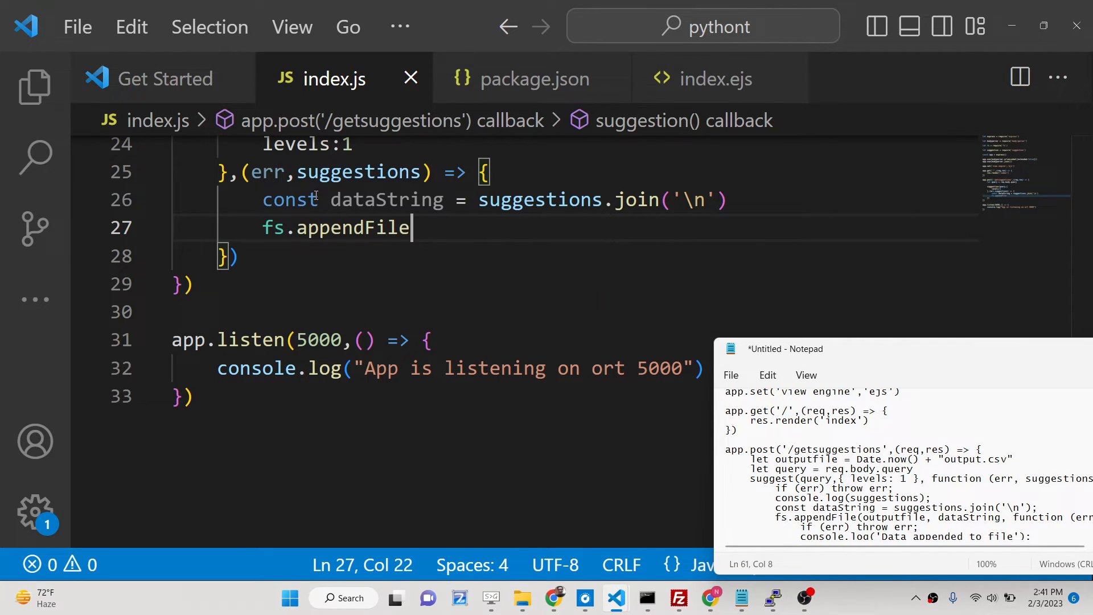
text(()
click(317, 199)
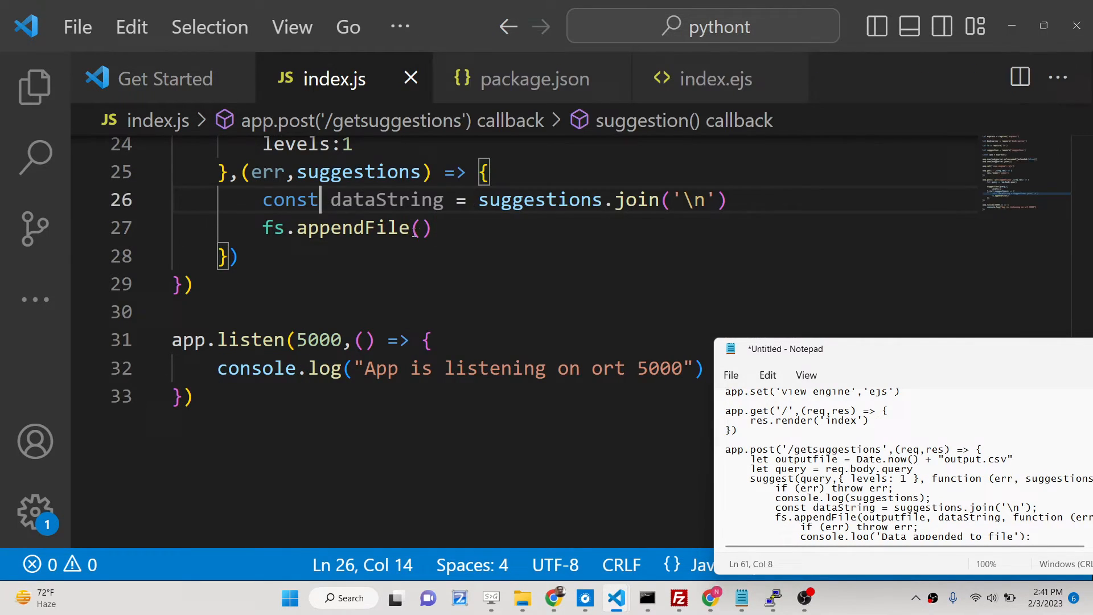
click(422, 227)
text("")
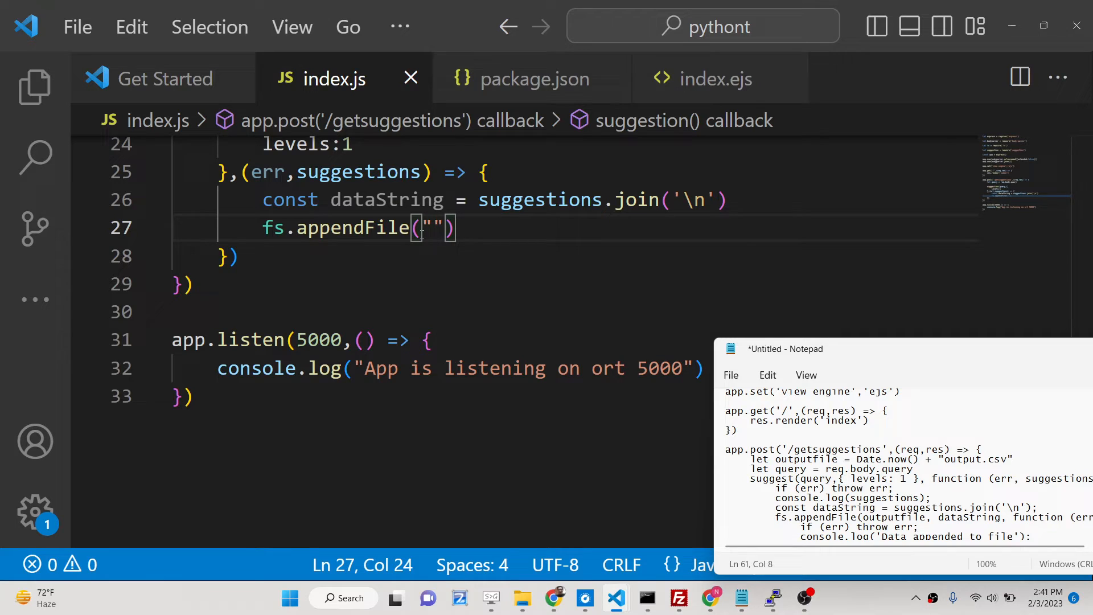
scroll(451, 238, up, 2)
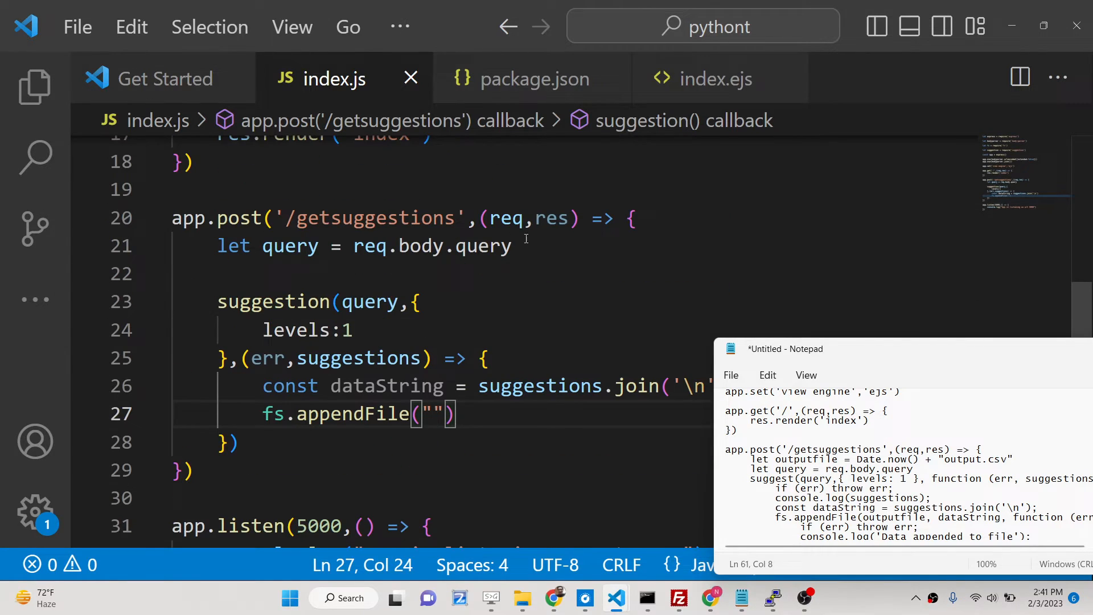
Define let outputfile = Date.now() + "output.csv" below the query line.
click(564, 241)
key(Return)
text(let ou)
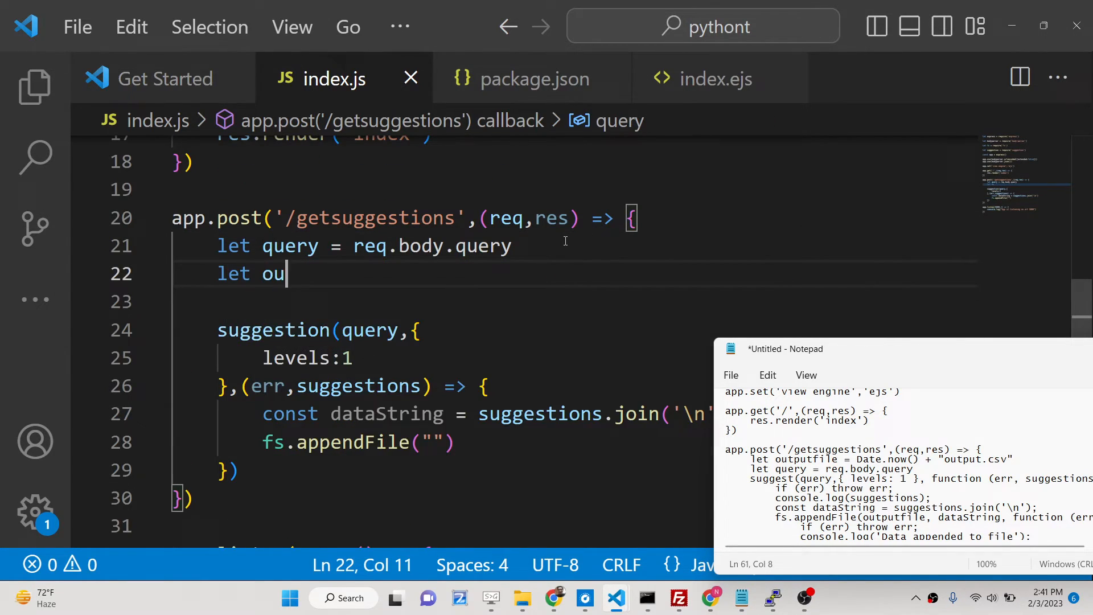
text(tputfile = Da)
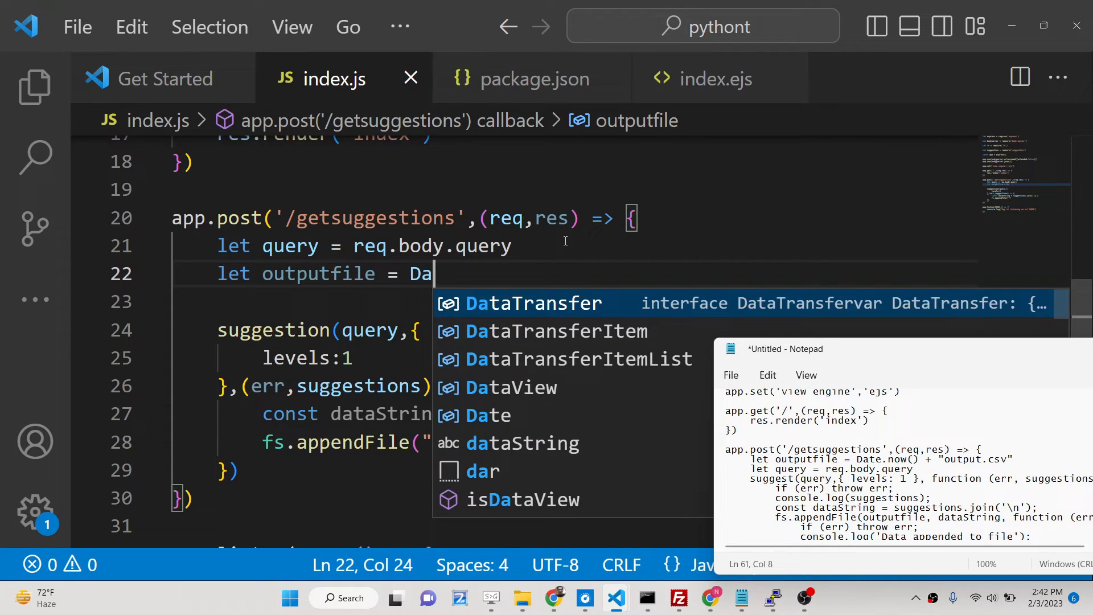
text(te.now() + "output.csv)
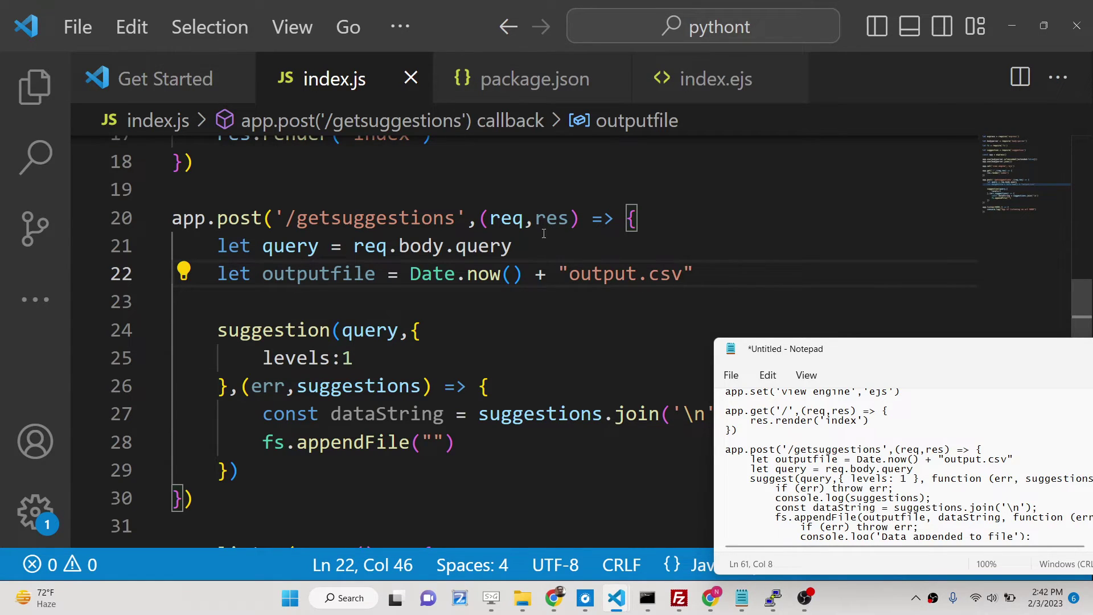
scroll(543, 234, down, 1)
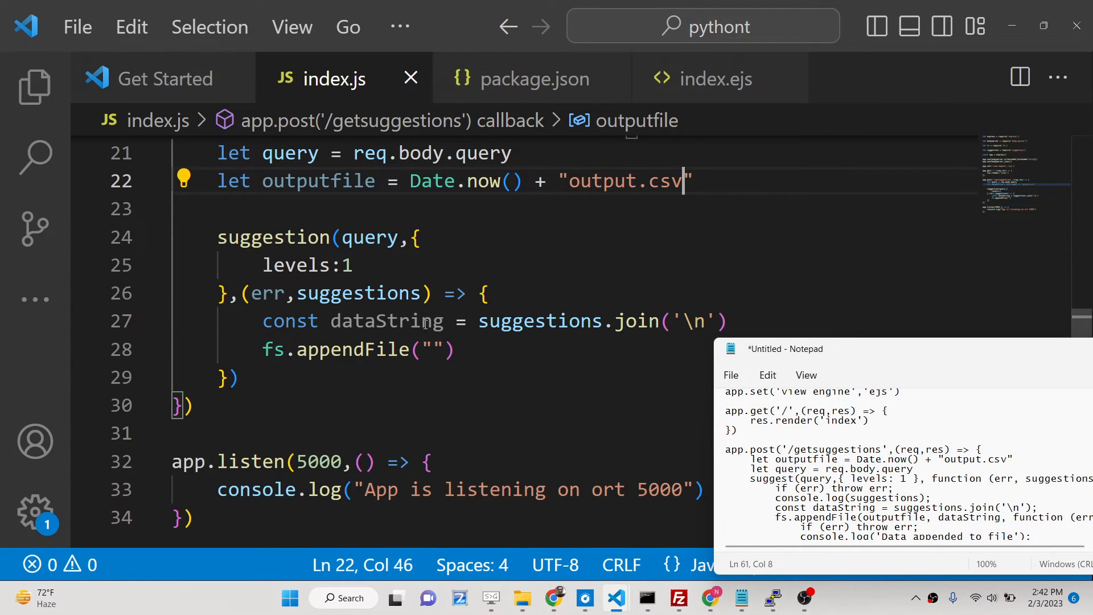
Pass outputfile and dataString to fs.appendFile with an error callback.
click(434, 349)
key(BackSpace)
key(BackSpace)
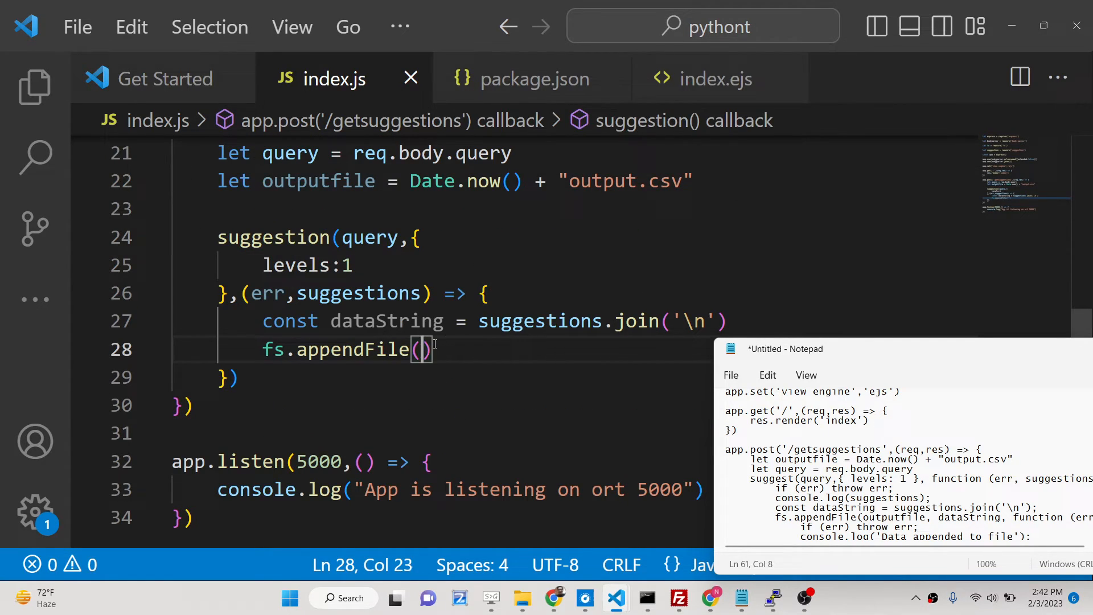
text(out)
key(Tab)
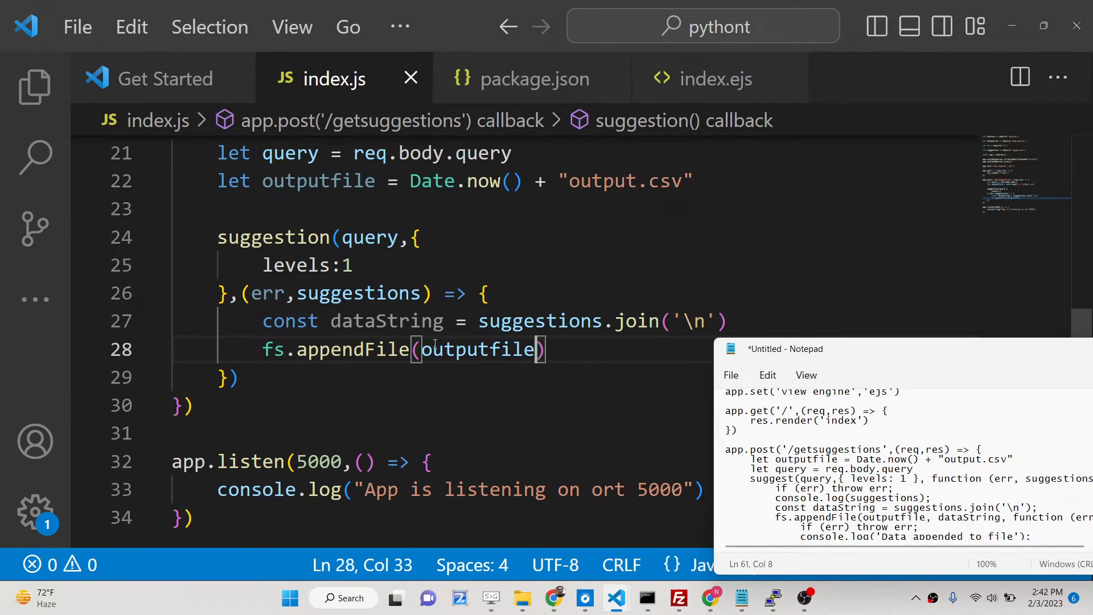
text(,data)
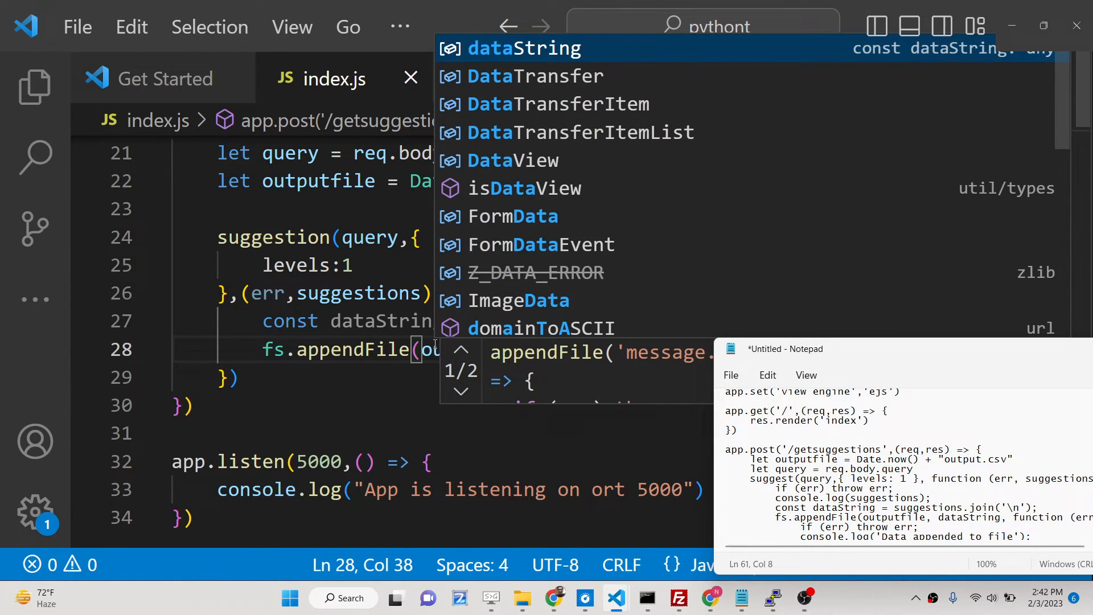
key(Tab)
text(,)
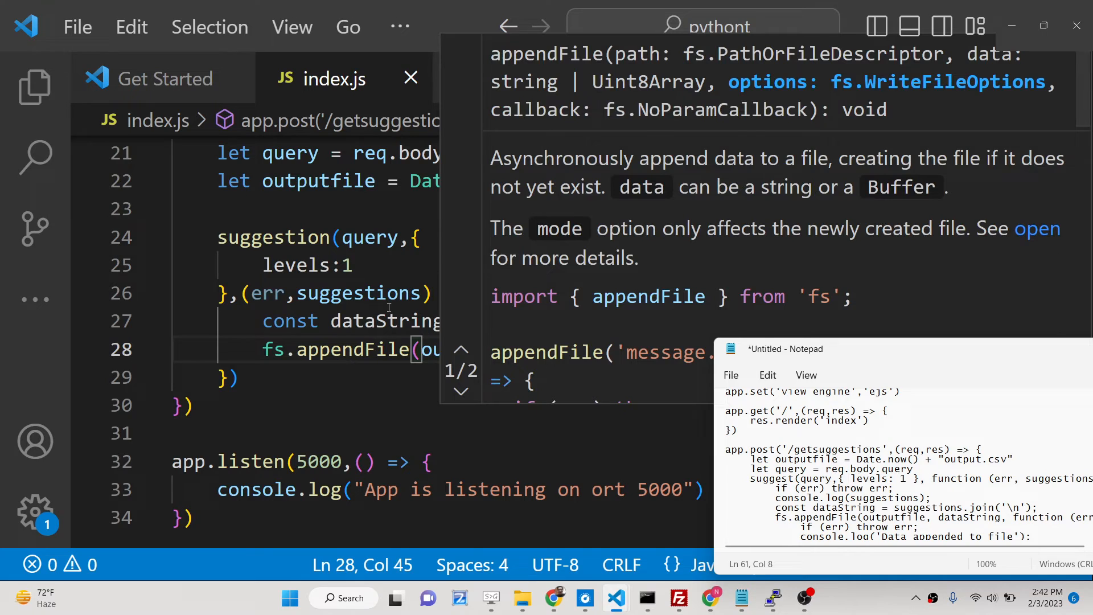
click(389, 292)
scroll(782, 316, down, 1)
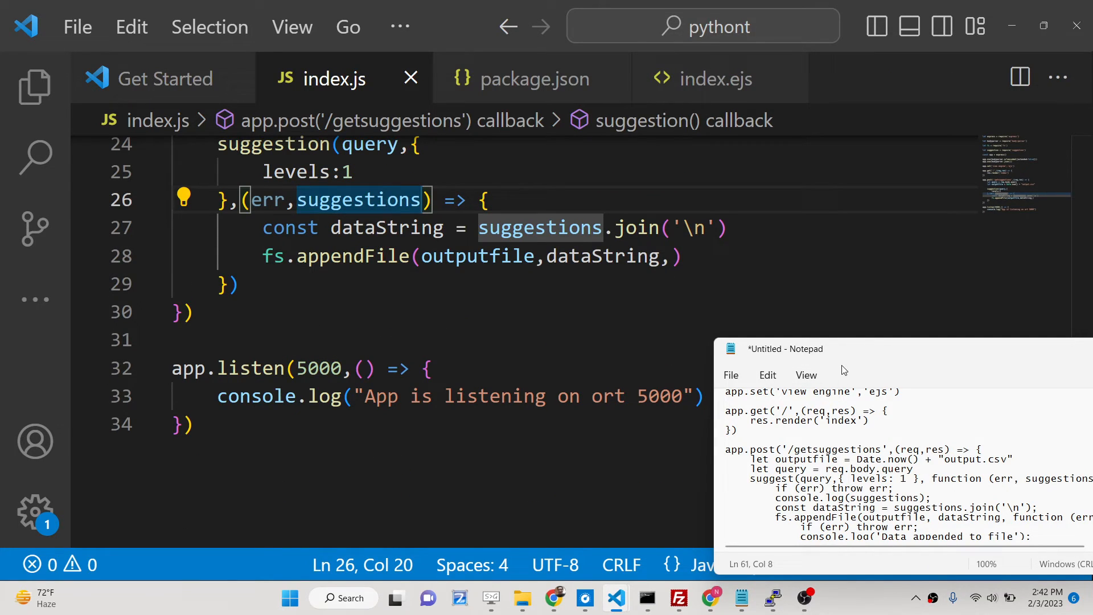
click(676, 255)
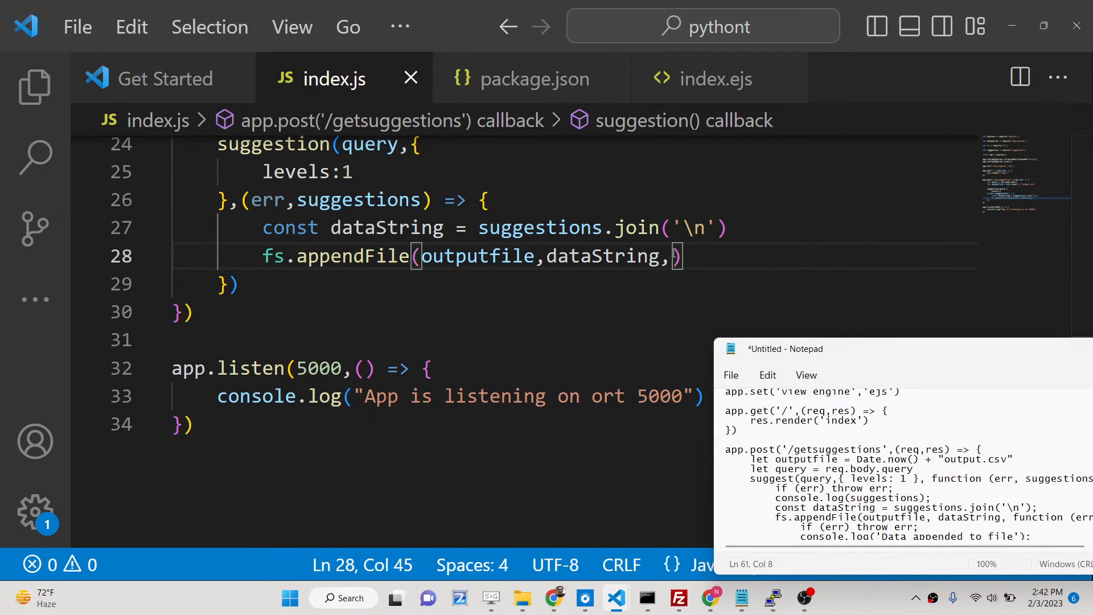
text((err) => )
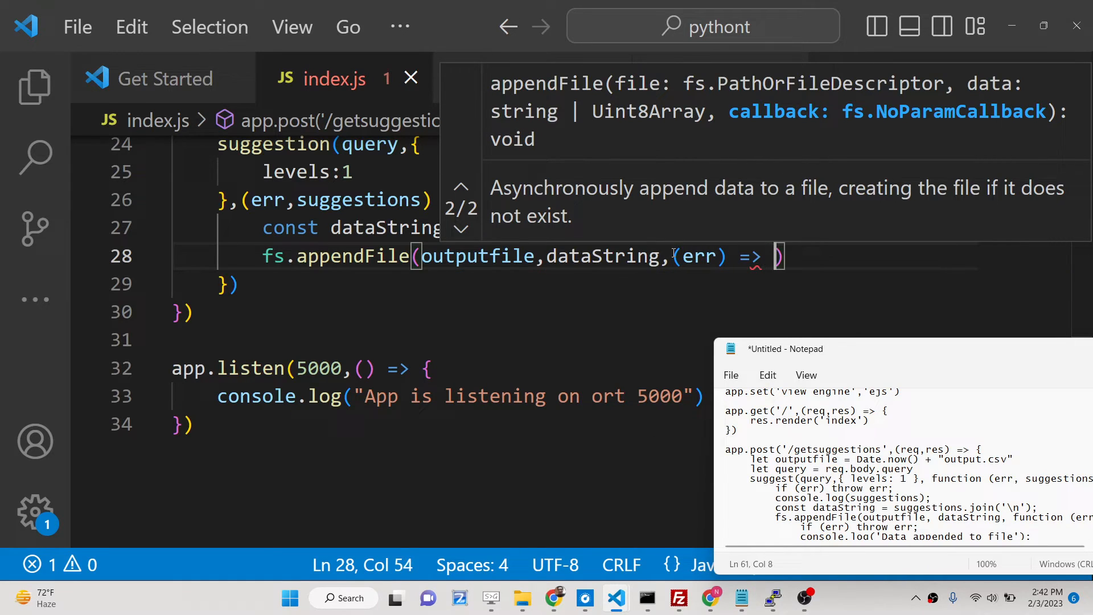
text({)
key(Return)
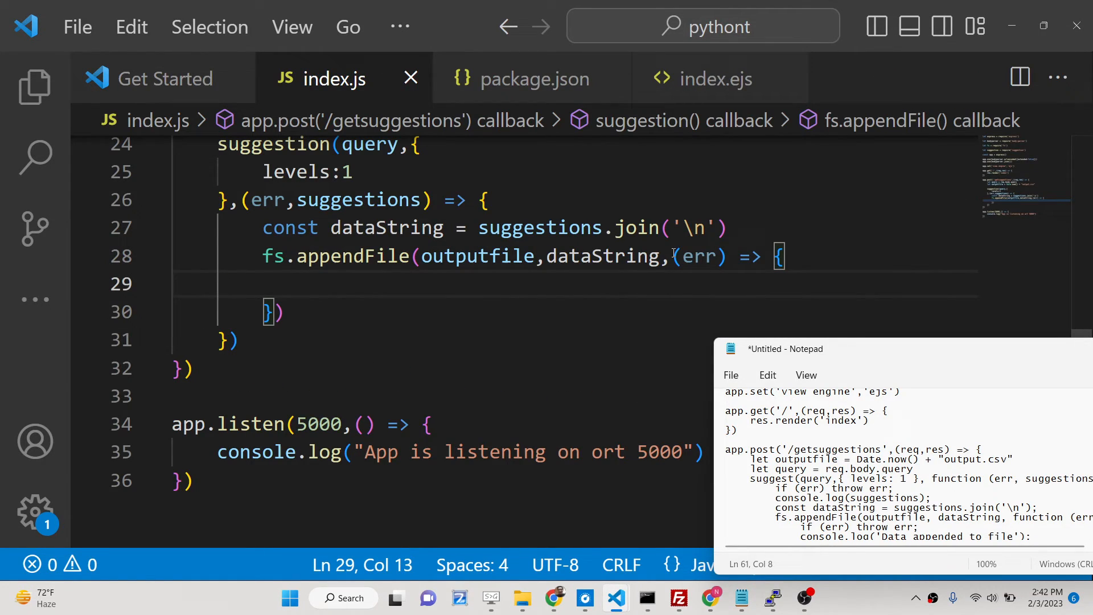
text(r)
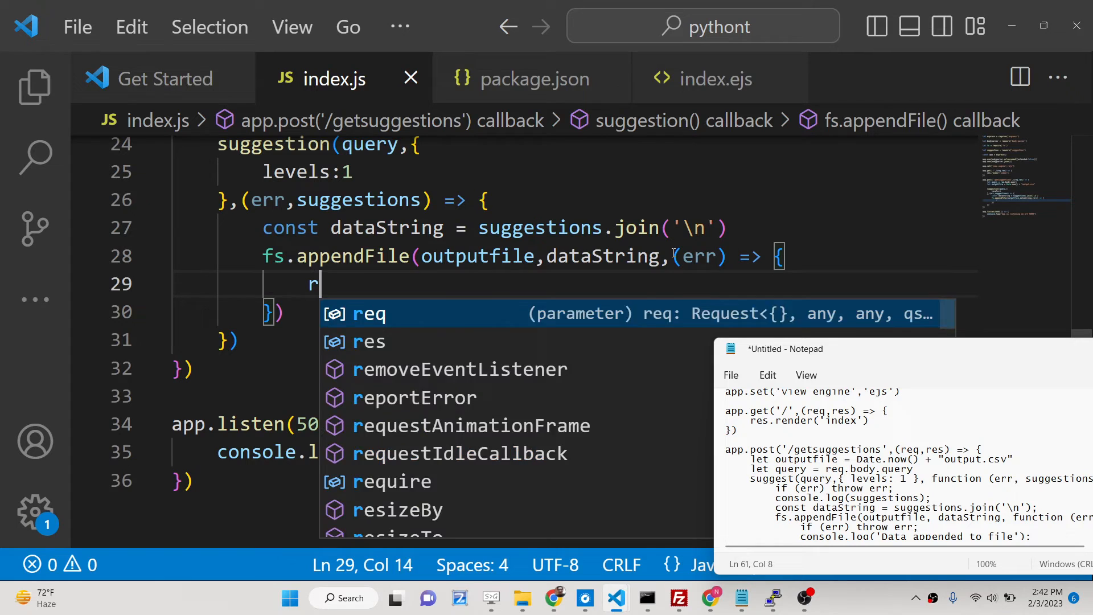
text(es.download(out)
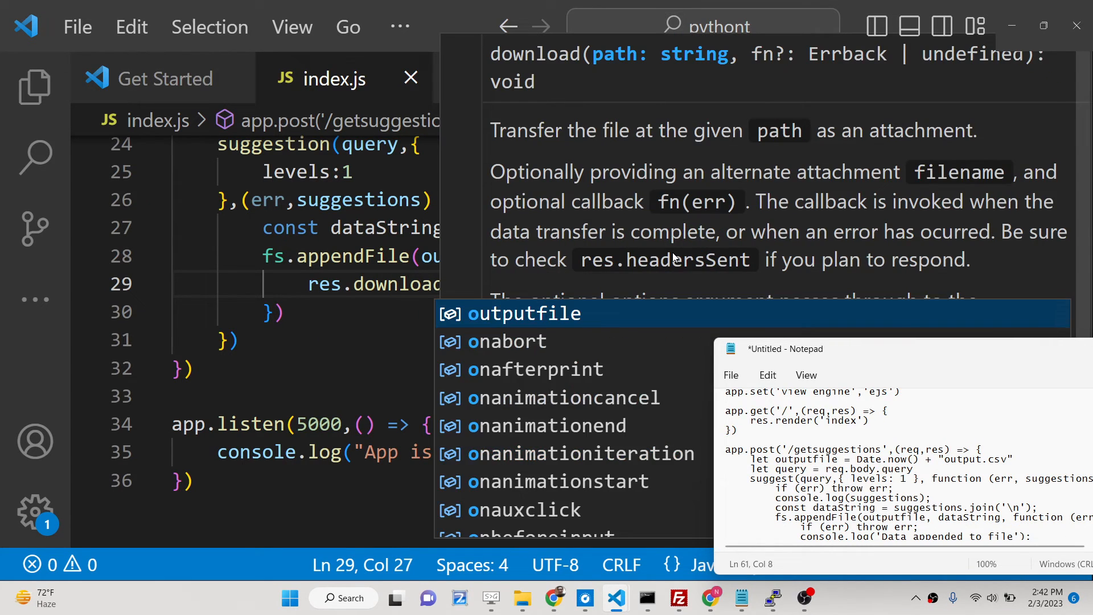
text(putfile,())
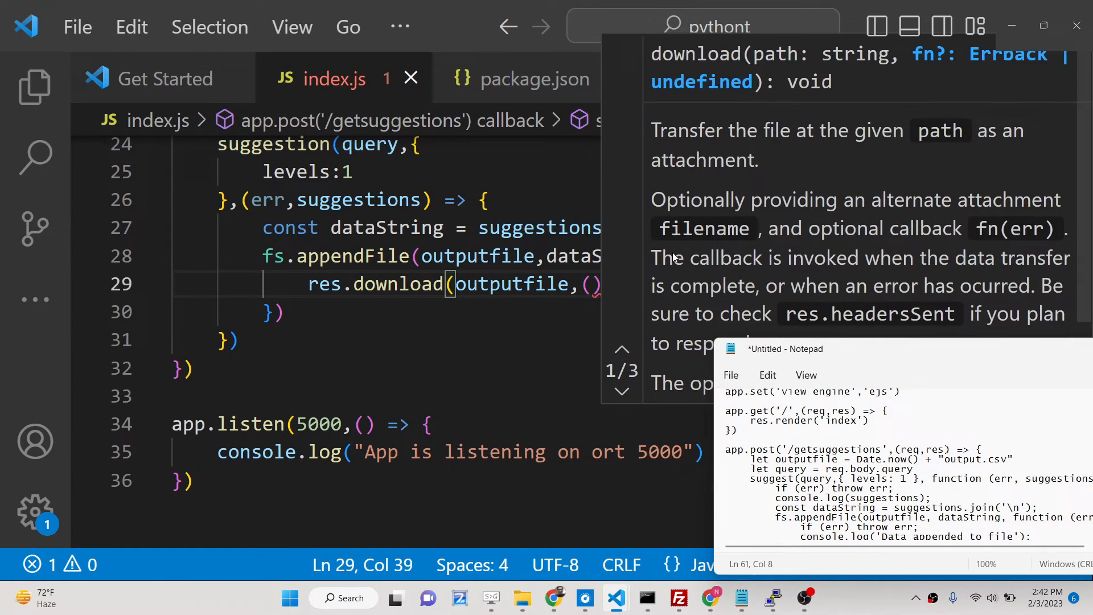
text( => {)
Add res.download(outputfile, () => {}) in the callback, then switch to the localhost page.
key(Return)
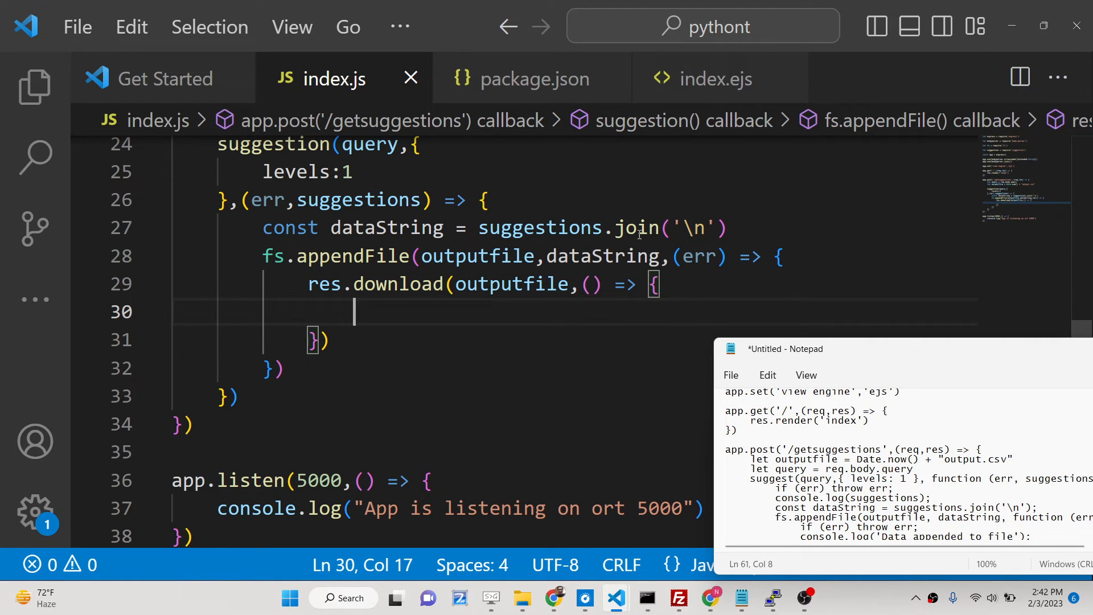
click(319, 256)
double_click(318, 256)
double_click(478, 256)
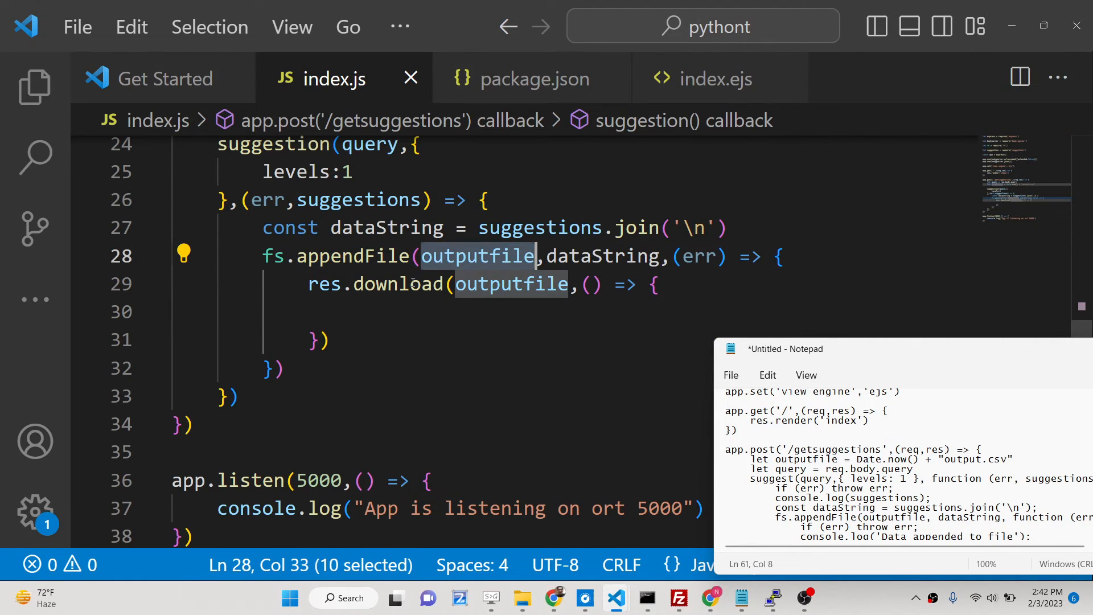
drag(309, 284, 353, 312)
click(374, 340)
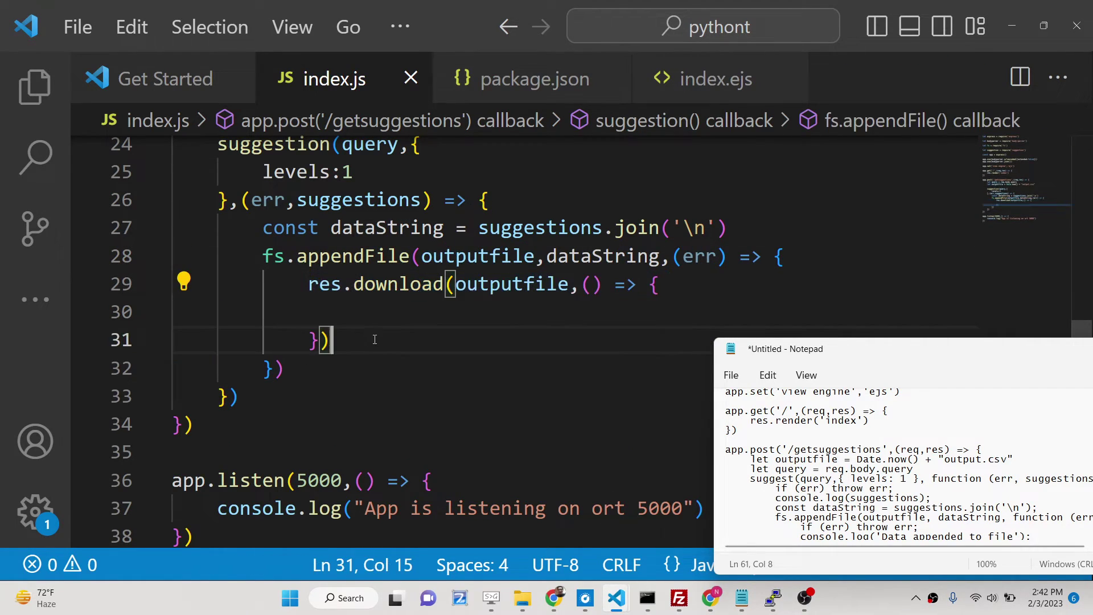
double_click(389, 282)
click(359, 312)
double_click(389, 283)
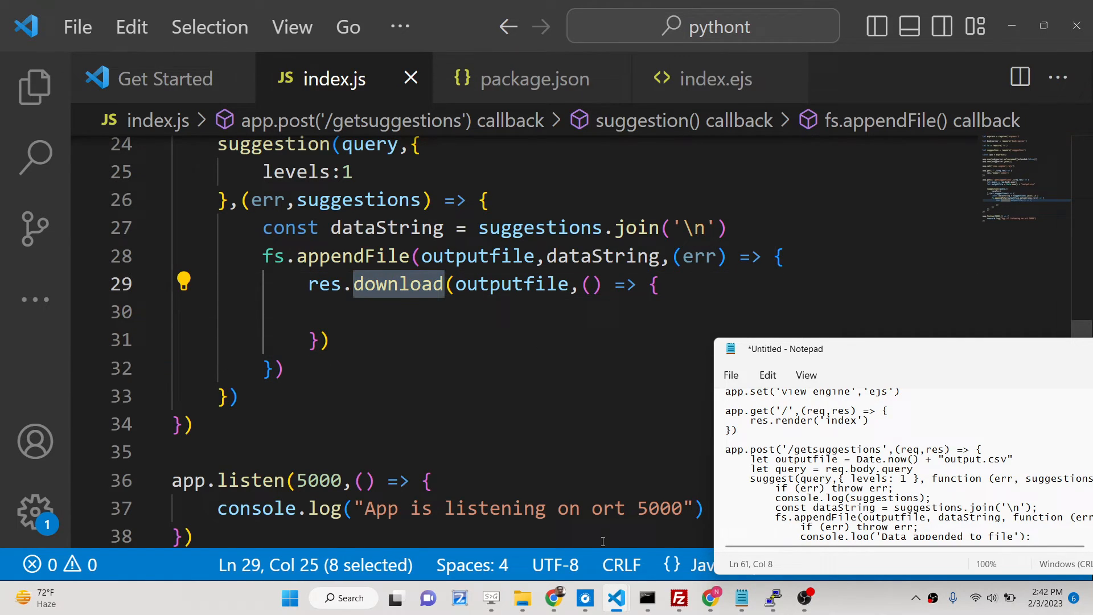
click(584, 523)
Submit 'Coding shiksha' via Download Results in CSV File.
click(208, 75)
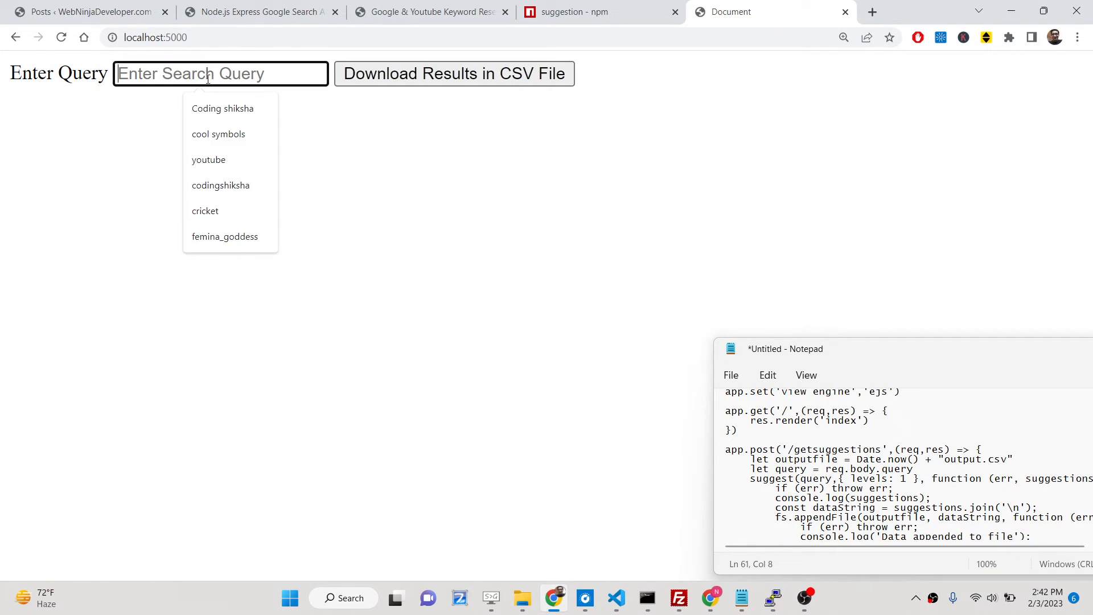
click(215, 109)
click(370, 78)
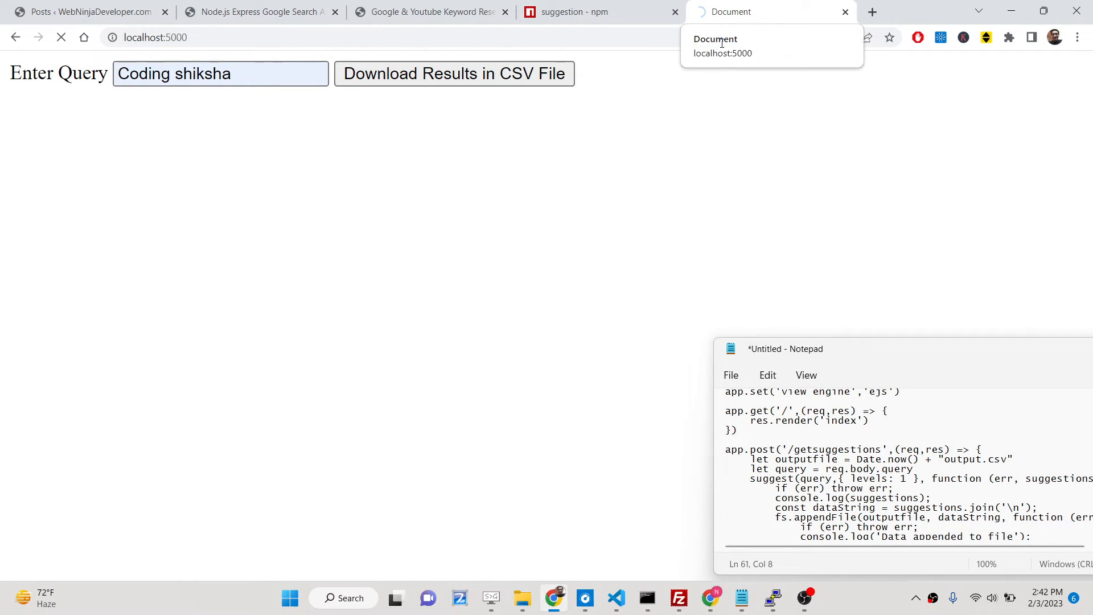
Check the nodemon console, rearrange windows, and open the downloaded CSV.
click(646, 598)
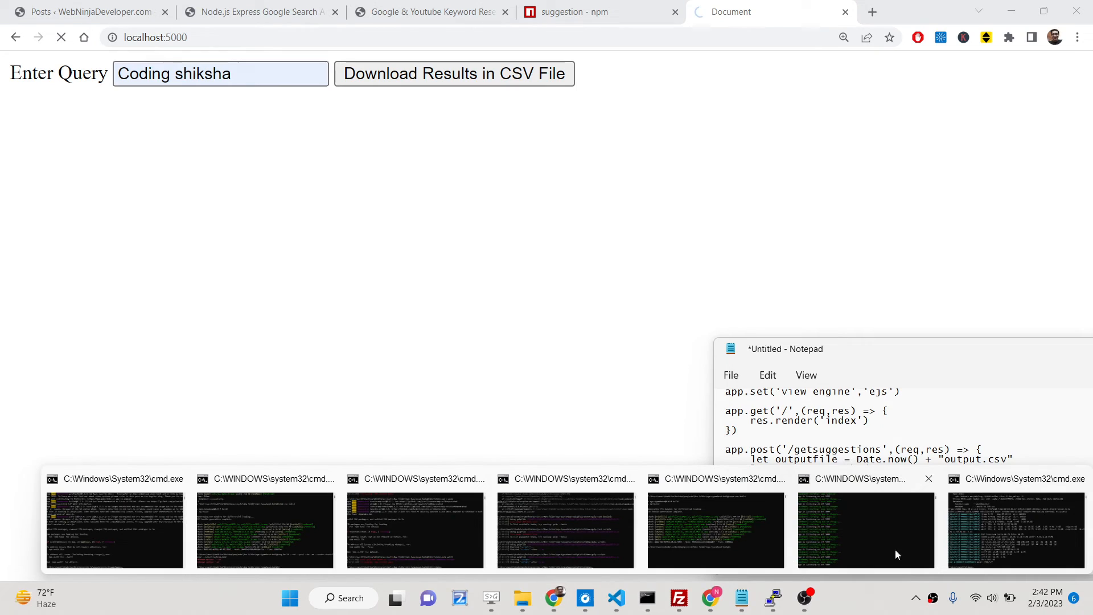
click(919, 523)
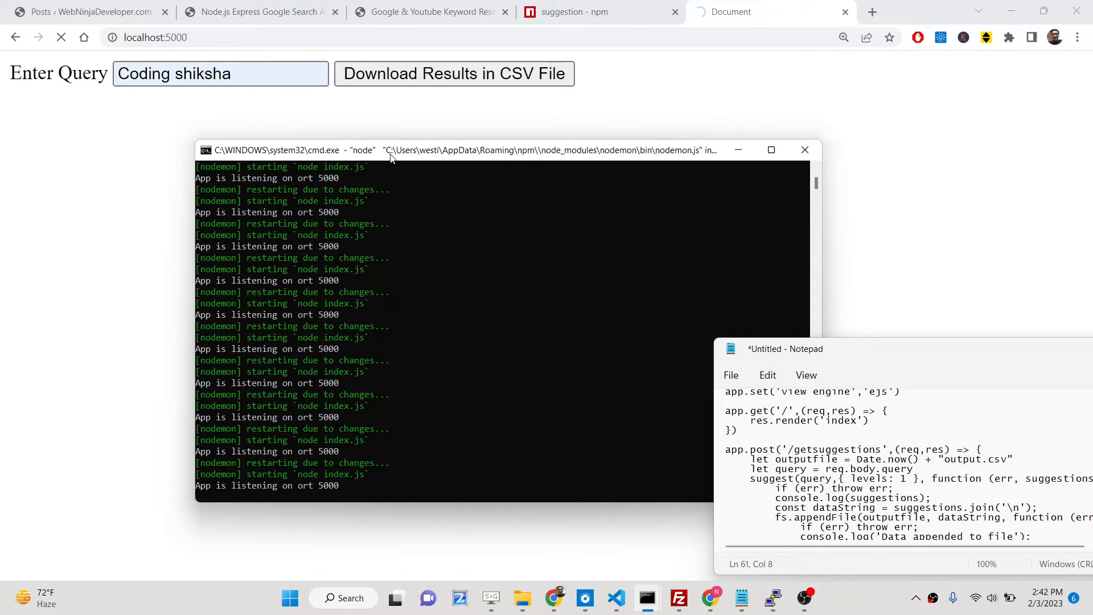
mouse_move(390, 156)
mouse_down()
mouse_move(549, 97)
mouse_move(711, 68)
mouse_up()
mouse_move(627, 74)
mouse_down()
mouse_move(649, 152)
mouse_move(789, 128)
mouse_up()
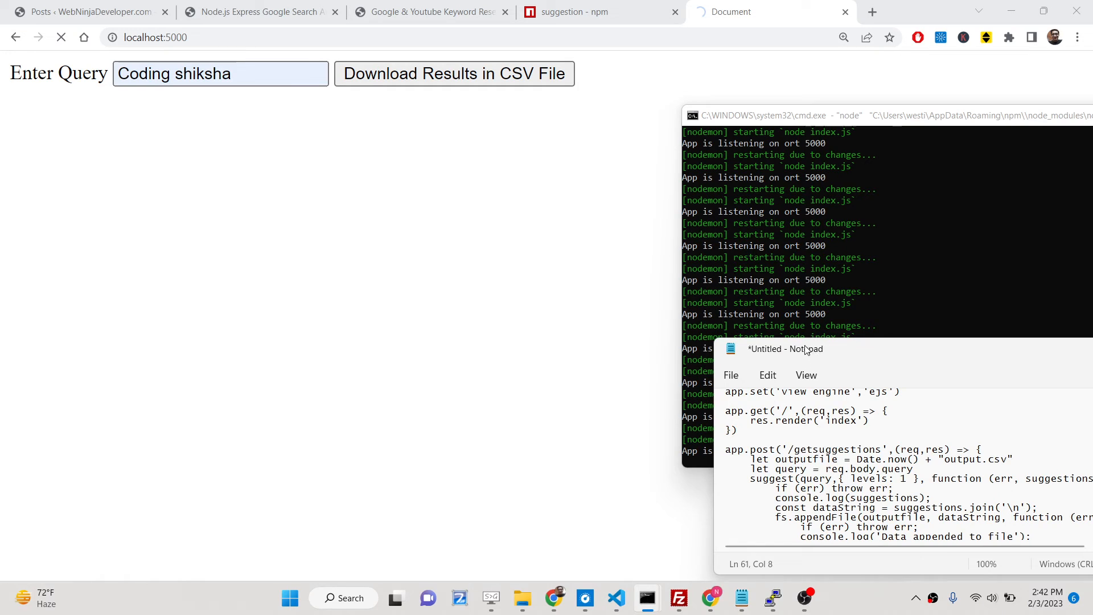
mouse_move(810, 365)
mouse_down()
mouse_move(902, 481)
mouse_move(903, 529)
mouse_up()
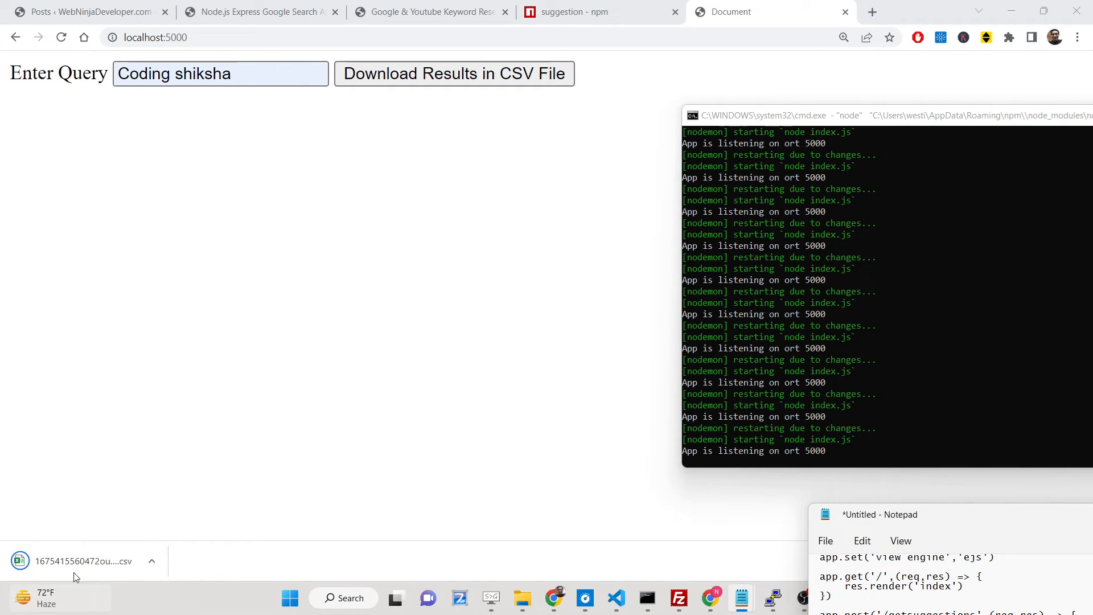
click(85, 562)
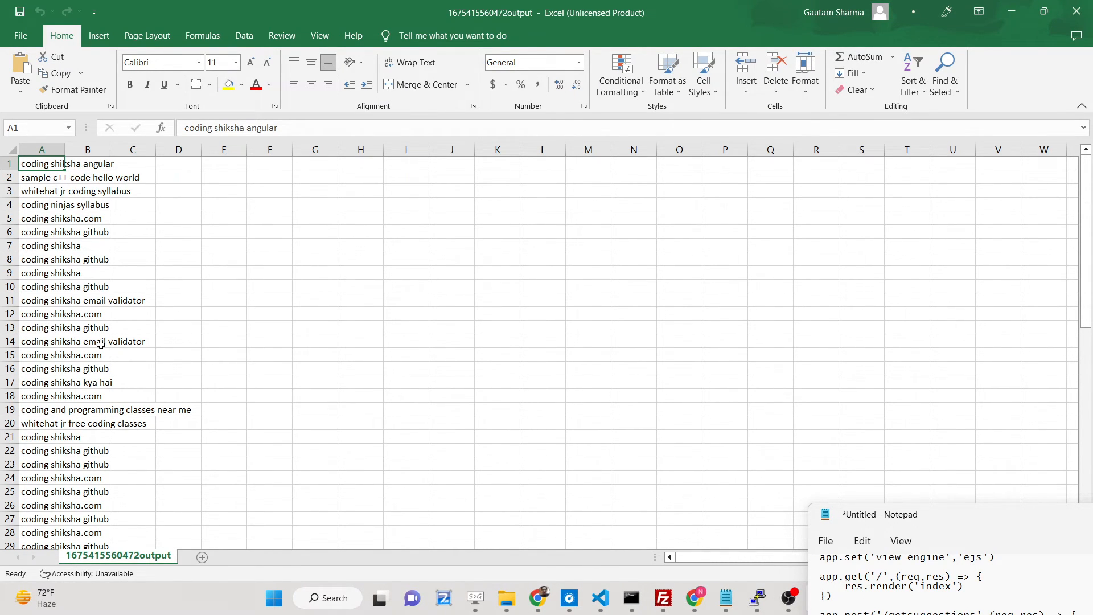
scroll(69, 373, down, 1)
scroll(70, 374, down, 10)
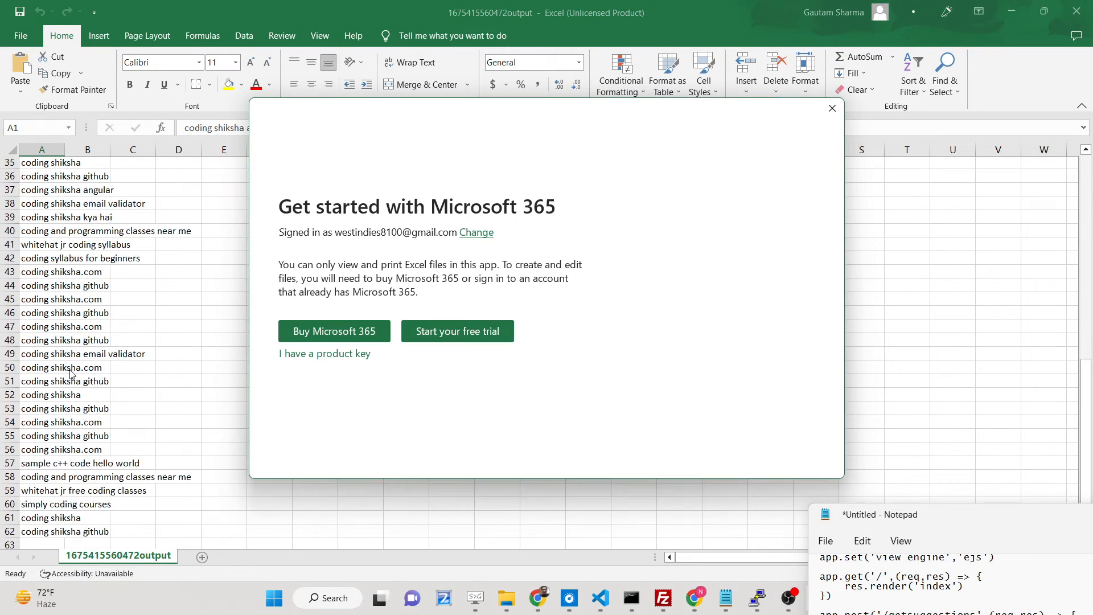
scroll(70, 373, down, 5)
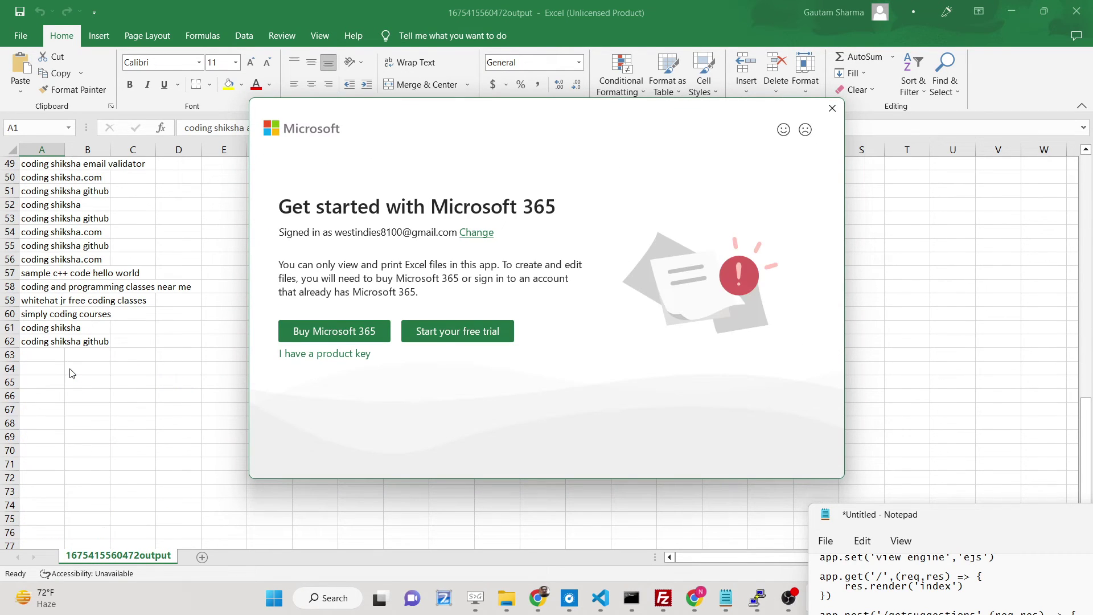
Dismiss the Microsoft 365 prompts and minimize Excel back to Chrome.
click(832, 108)
click(604, 368)
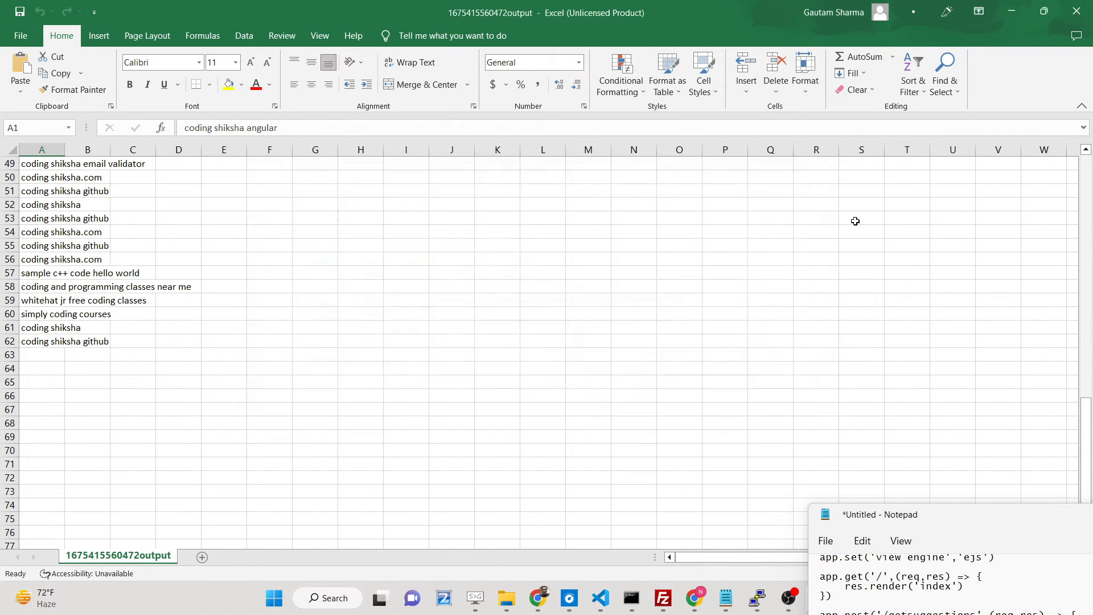
click(1010, 11)
Submit 'angular' for CSV download and open the downloaded file in Excel.
triple_click(252, 74)
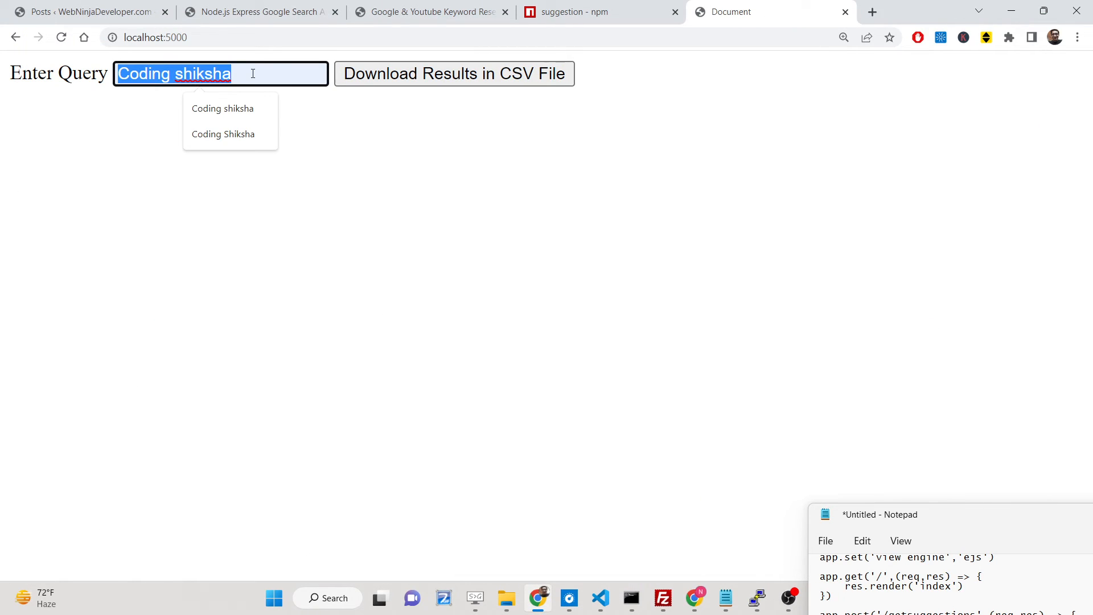
text(angular)
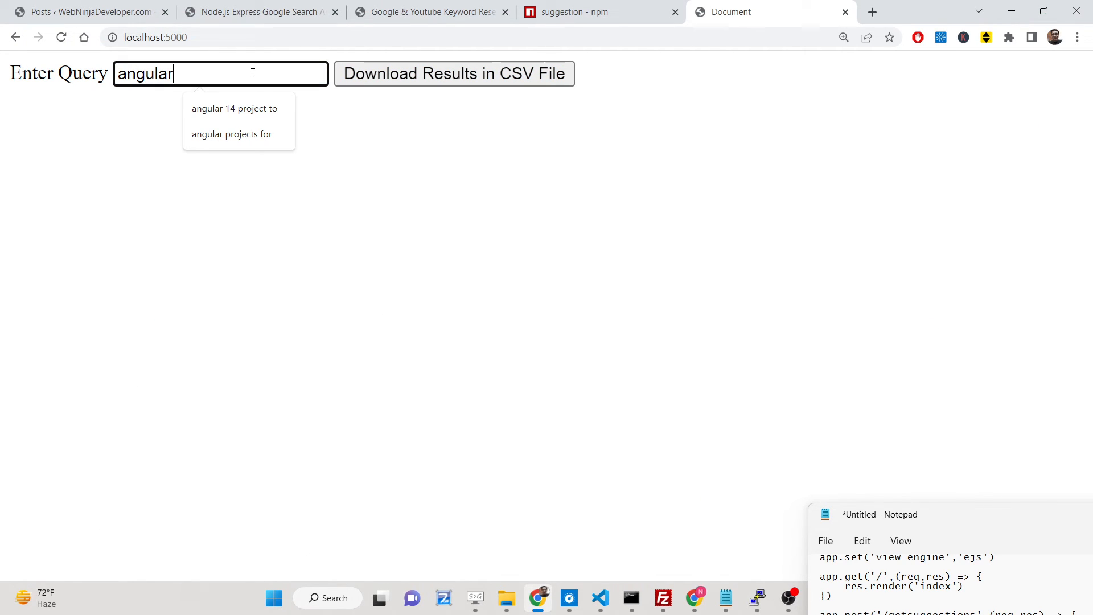
click(399, 75)
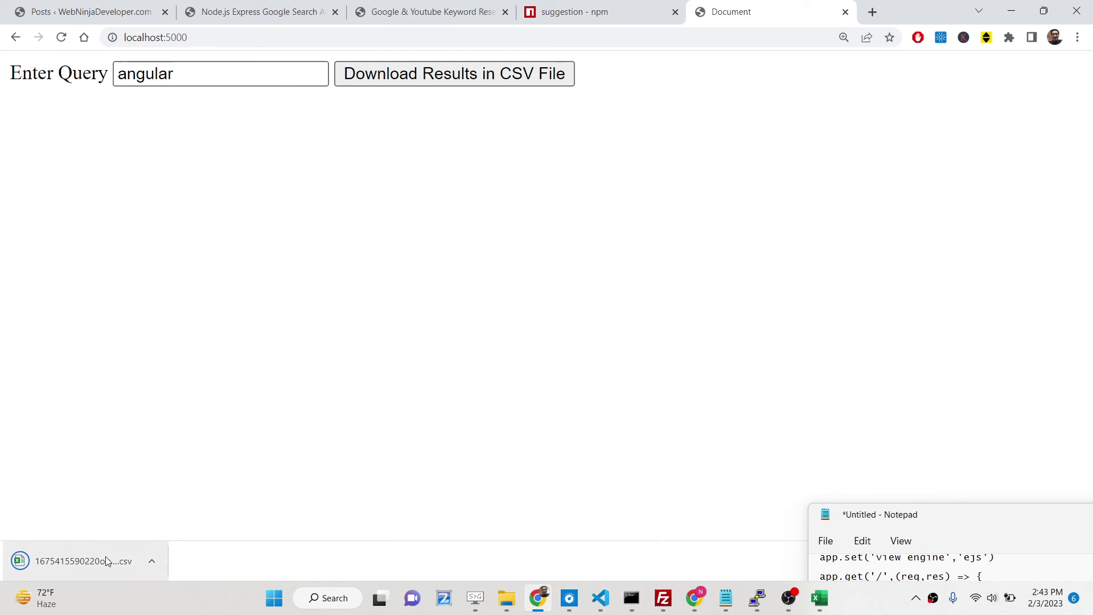
click(107, 561)
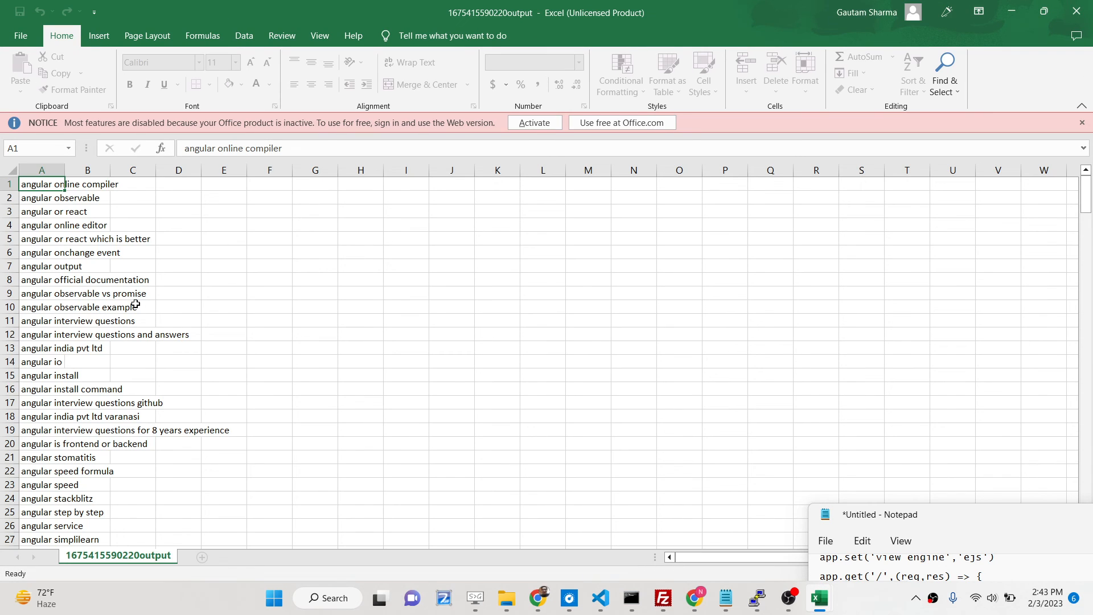
scroll(135, 305, down, 5)
scroll(135, 305, down, 5)
scroll(135, 305, down, 5)
scroll(135, 305, down, 5)
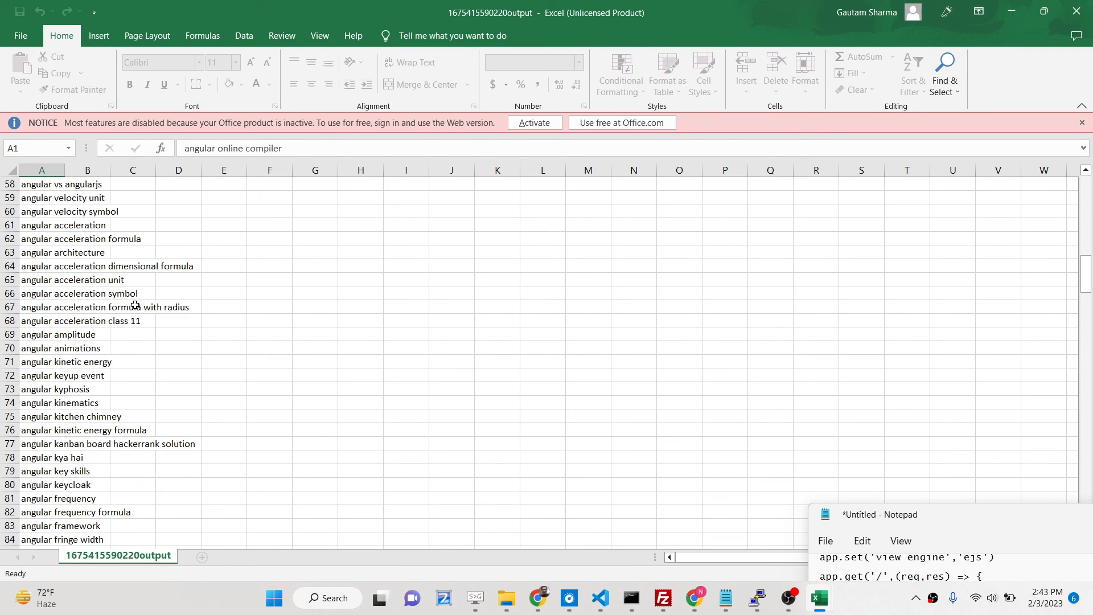
scroll(135, 305, down, 5)
scroll(135, 305, down, 10)
scroll(135, 305, down, 5)
scroll(135, 305, down, 7)
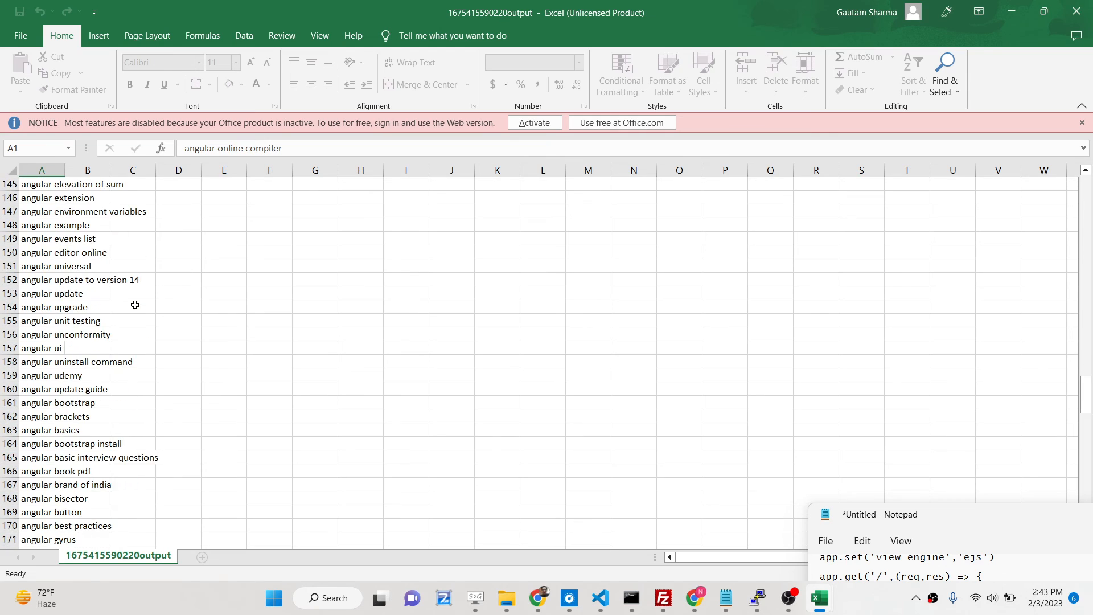
scroll(135, 305, down, 6)
scroll(134, 304, down, 10)
scroll(133, 304, down, 10)
scroll(134, 304, down, 7)
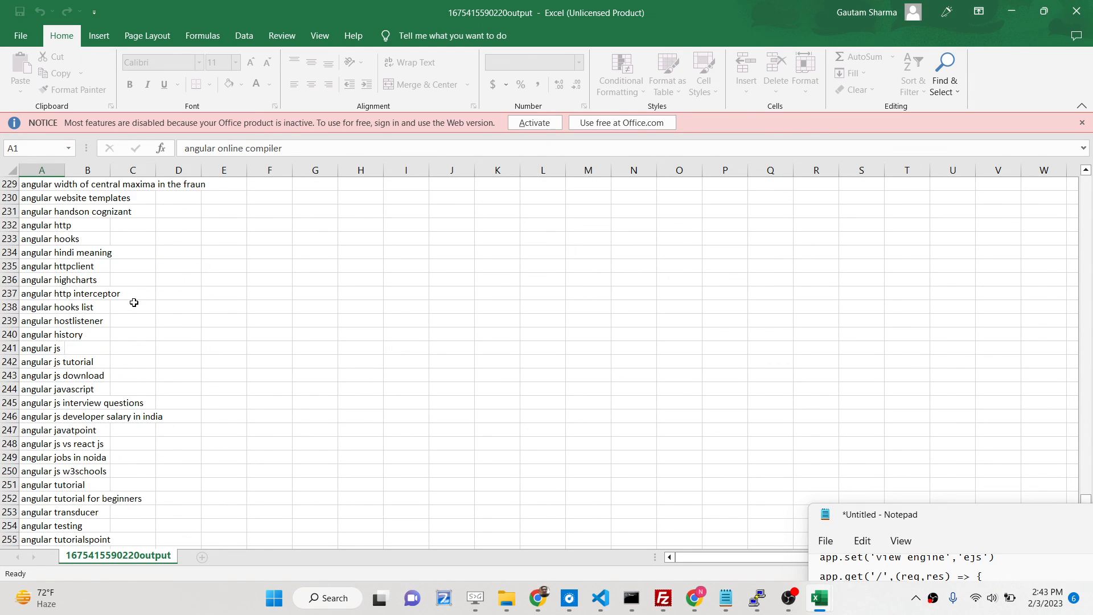
scroll(134, 302, down, 2)
Close the angular suggestions workbook in Excel and bring the localhost:5000 keyword tool back up via the taskbar.
click(1076, 12)
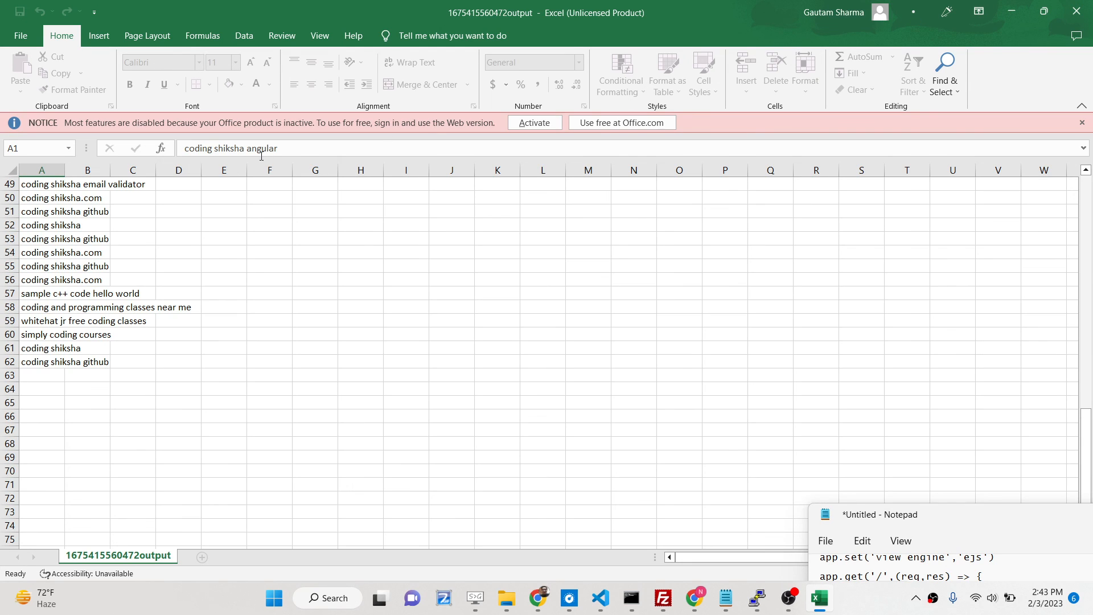
click(526, 601)
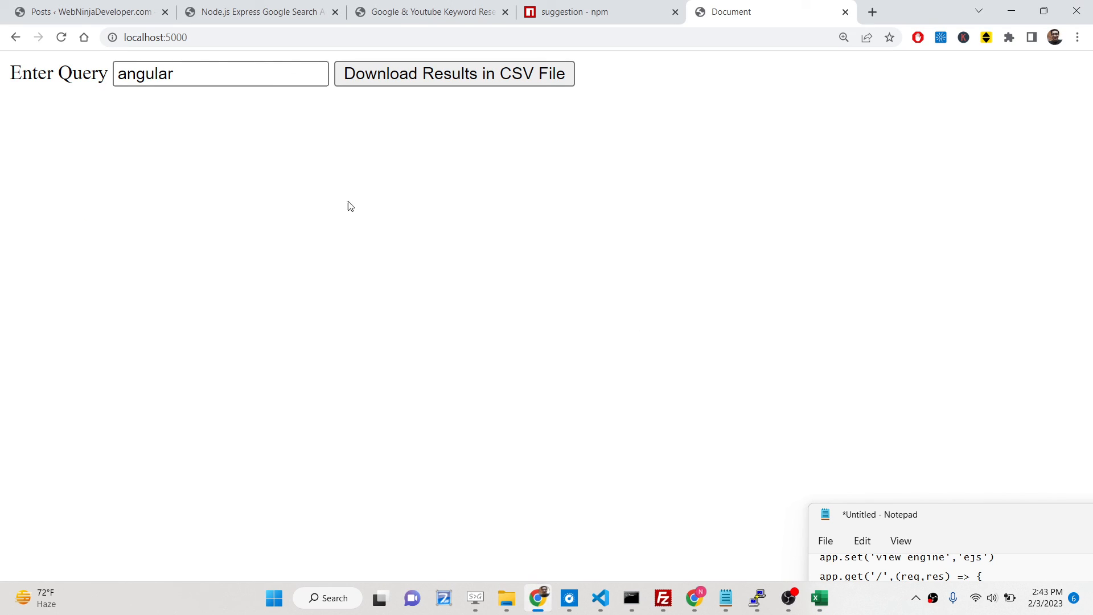